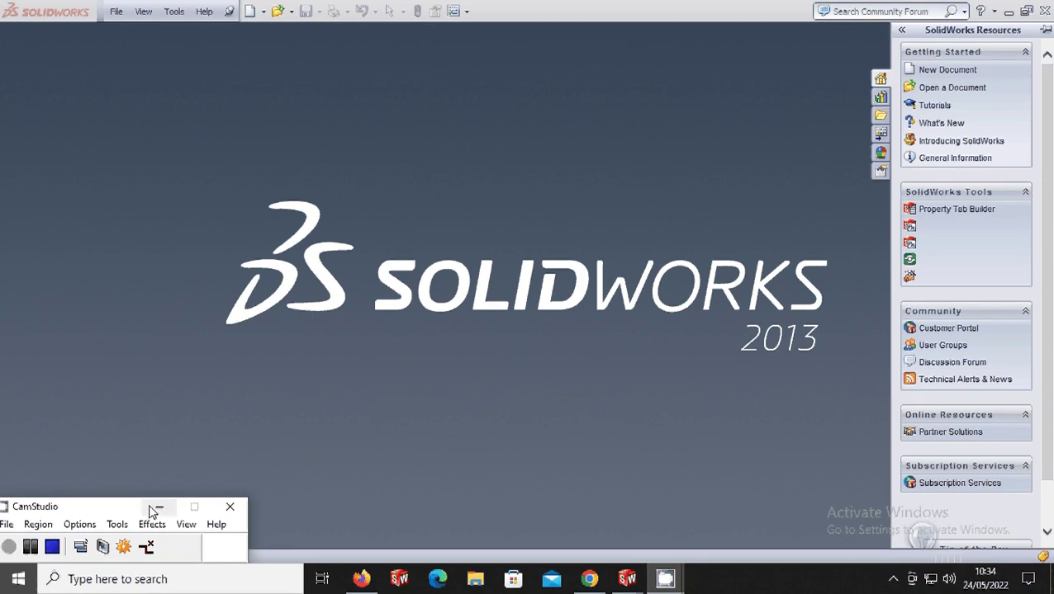
# Step: Minimise the screen recorder and display the Solidworks Basic Modeling 7 reference drawing
pyautogui.click(159, 509)
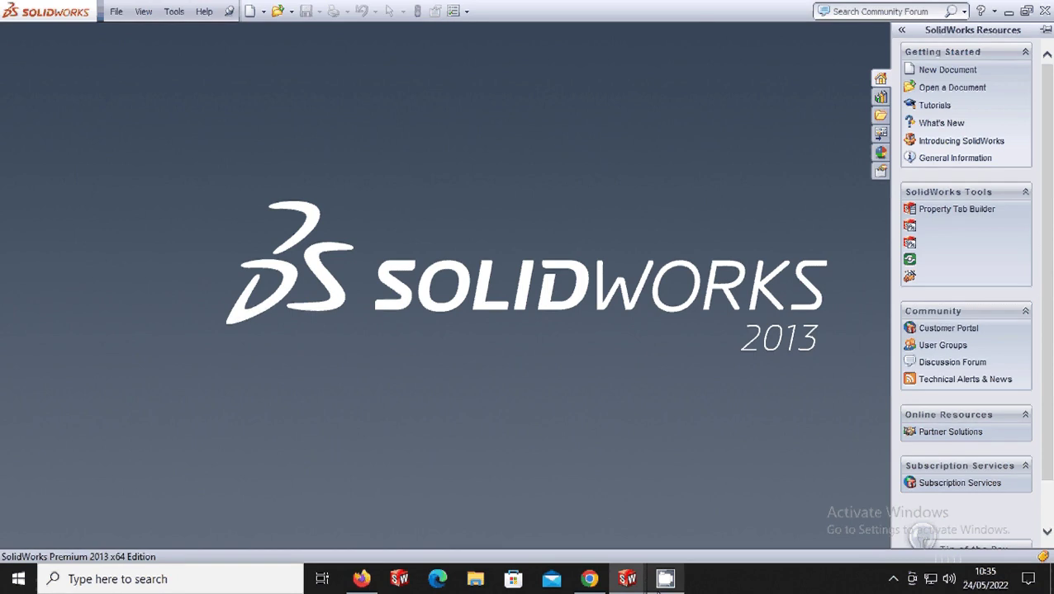
pyautogui.moveTo(627, 579)
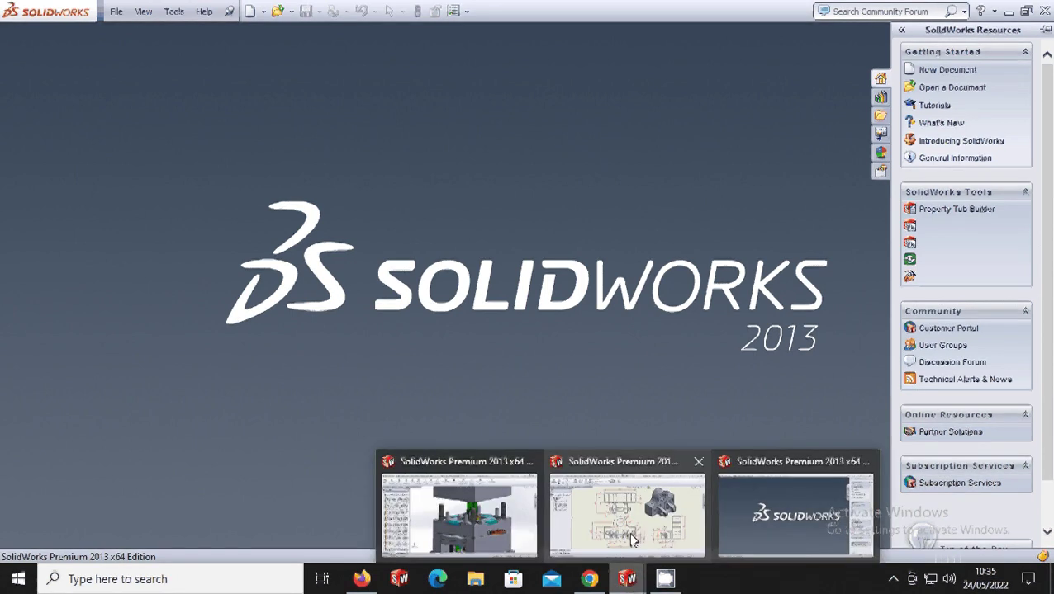
pyautogui.click(630, 538)
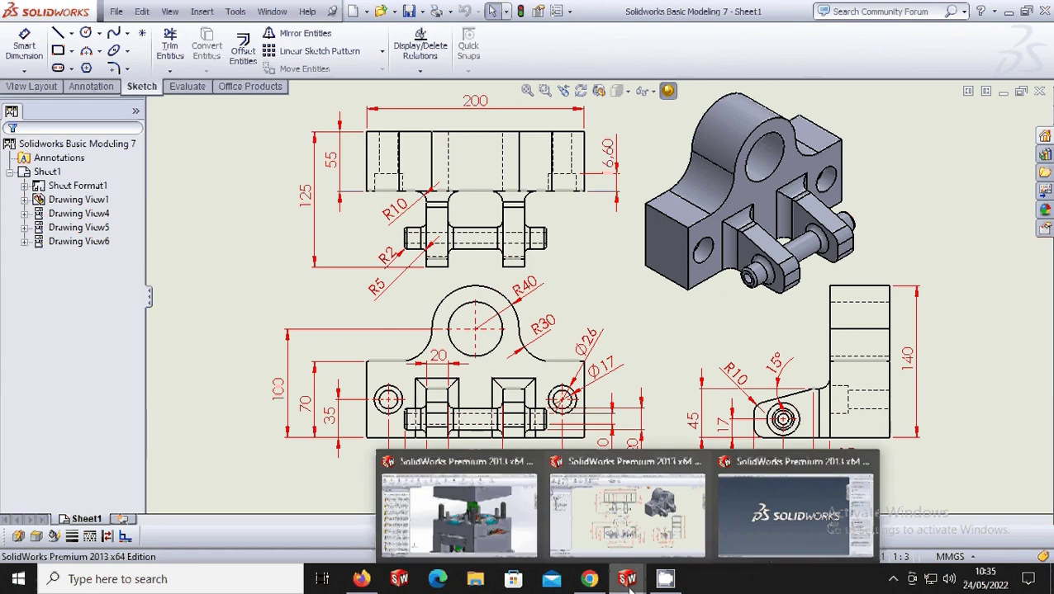
# Step: From the start window, create a new Part document (Part1) through File > New
pyautogui.click(761, 536)
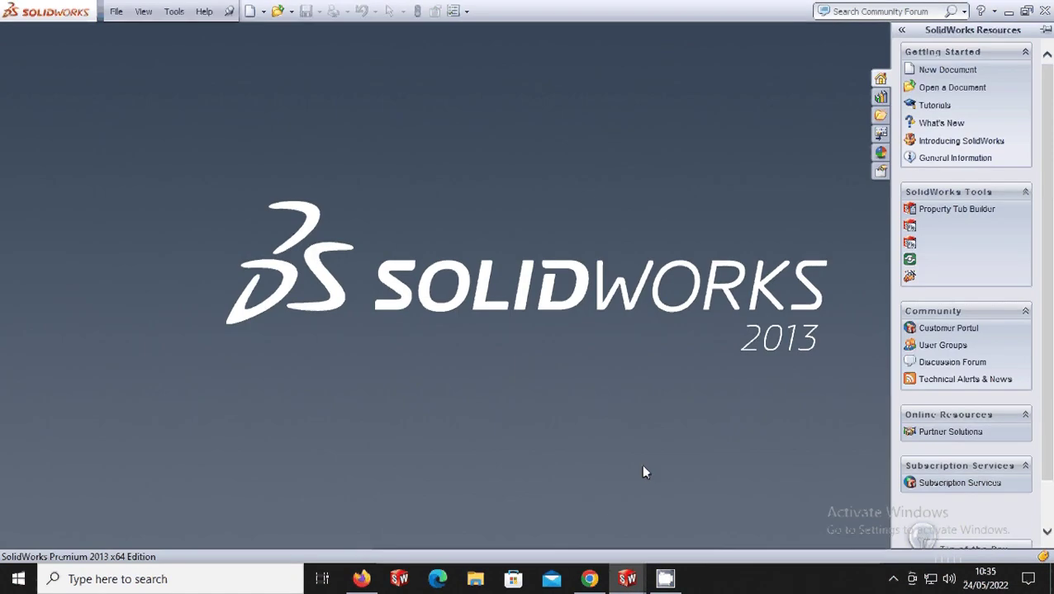
pyautogui.click(114, 11)
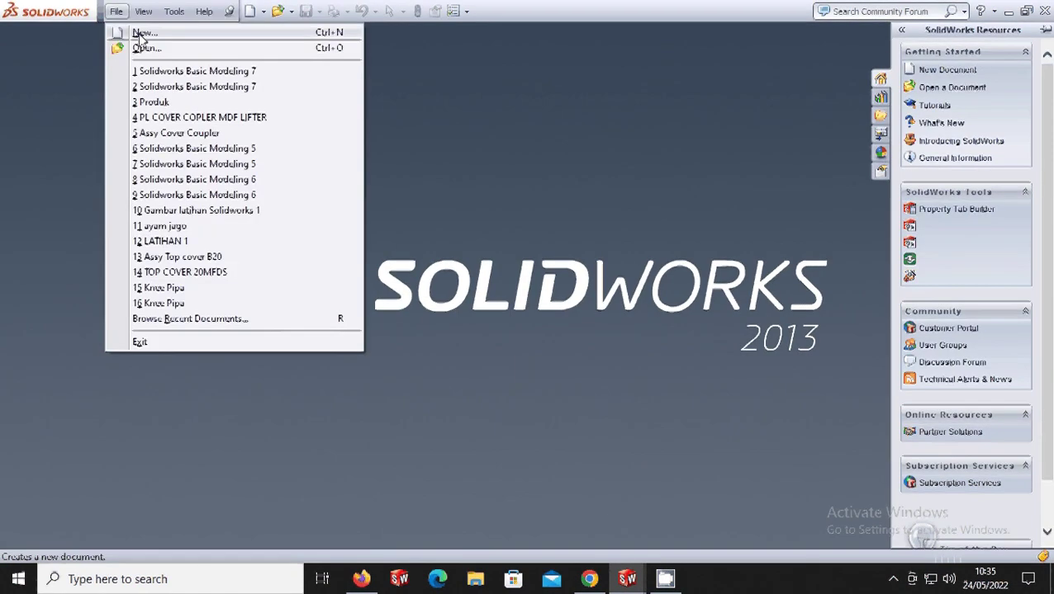
pyautogui.click(138, 32)
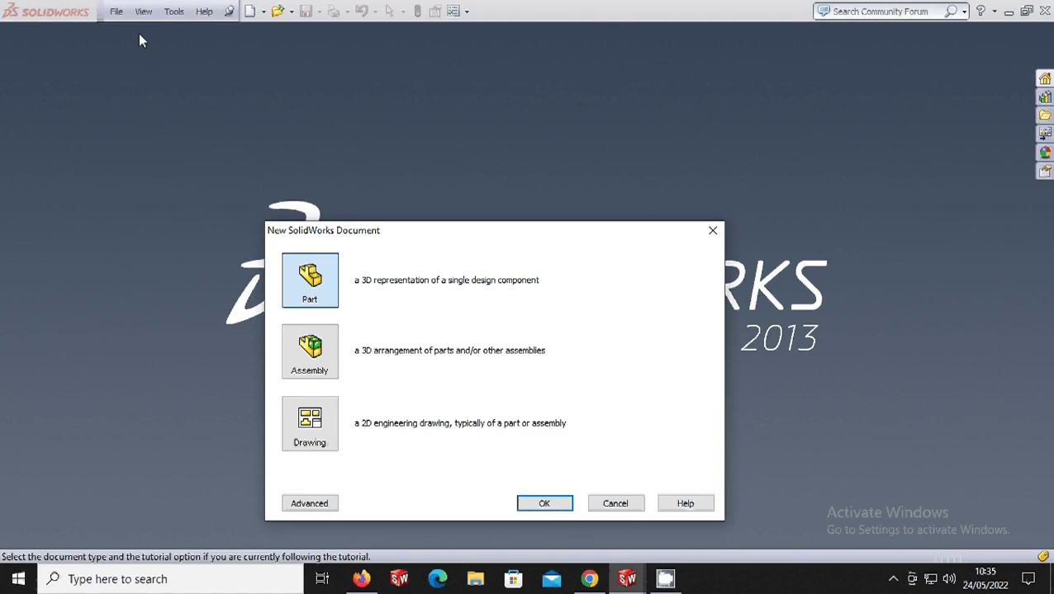
pyautogui.click(544, 505)
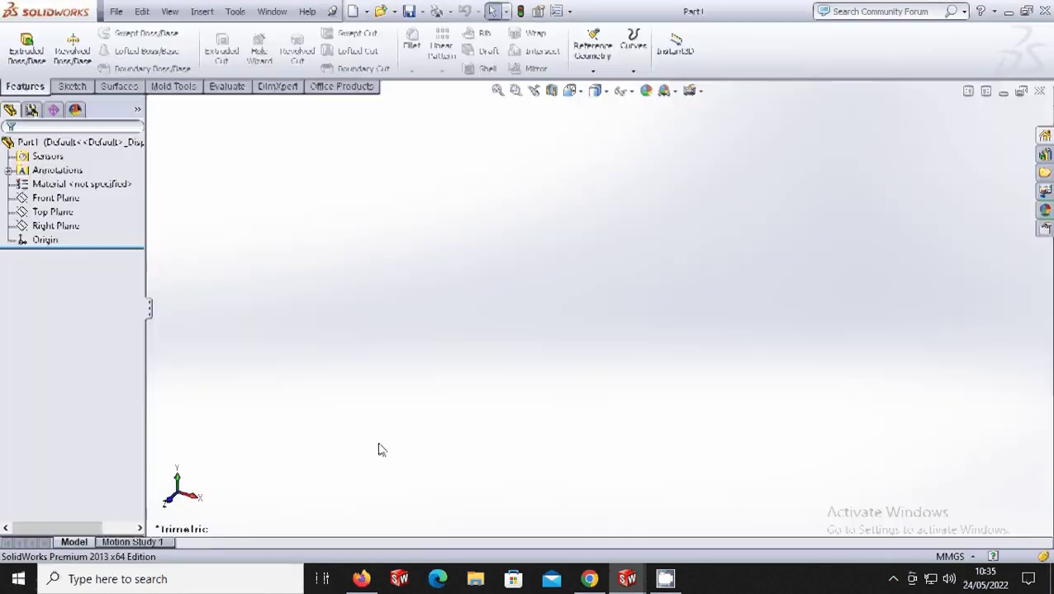
# Step: Start a sketch on the Right Plane and draw a center rectangle about the origin
pyautogui.rightClick(62, 226)
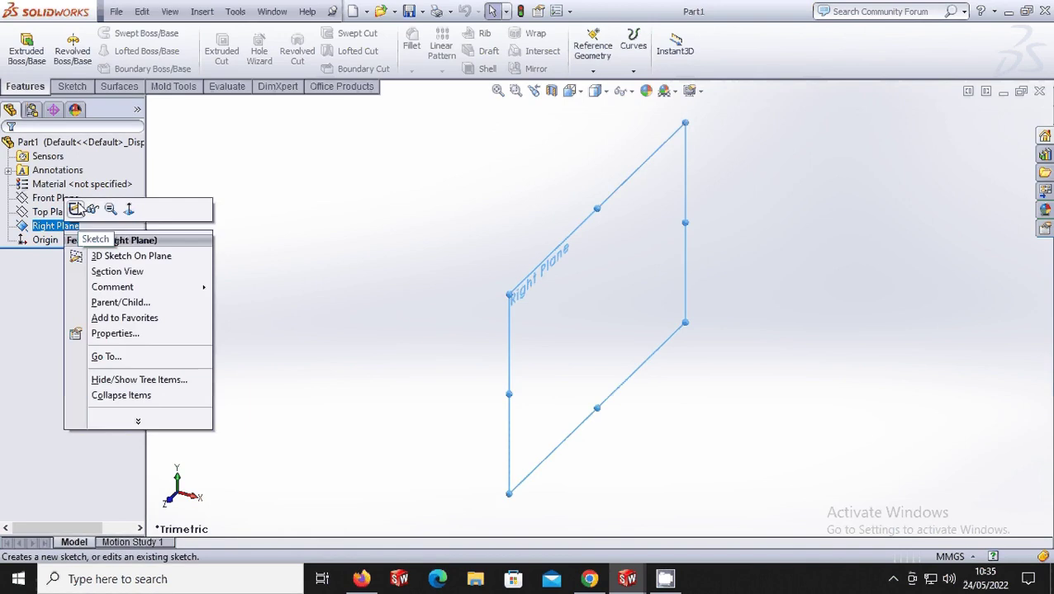
pyautogui.click(78, 207)
pyautogui.click(92, 49)
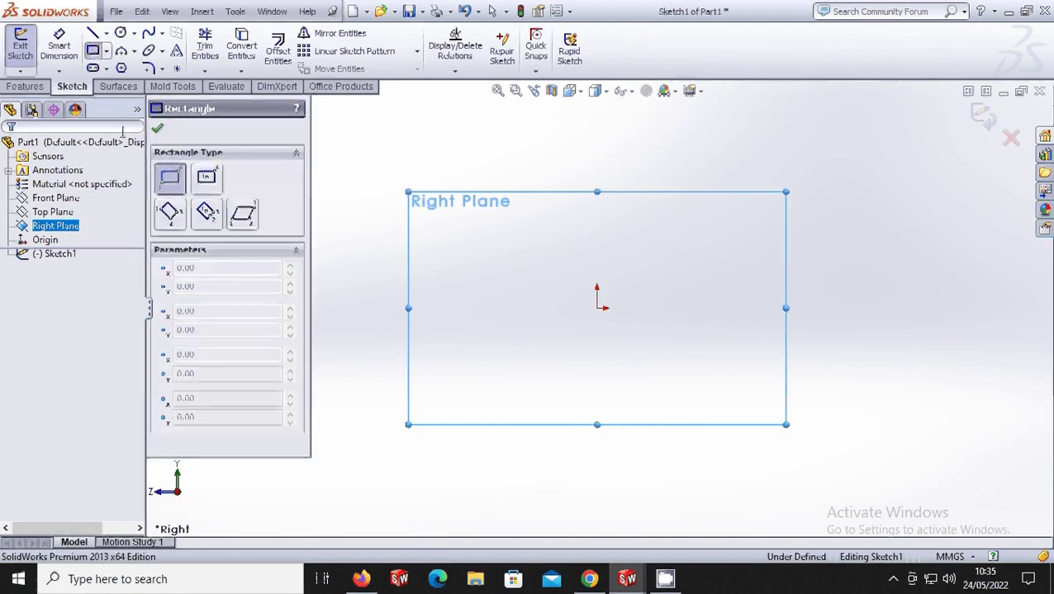
pyautogui.click(206, 178)
pyautogui.click(597, 308)
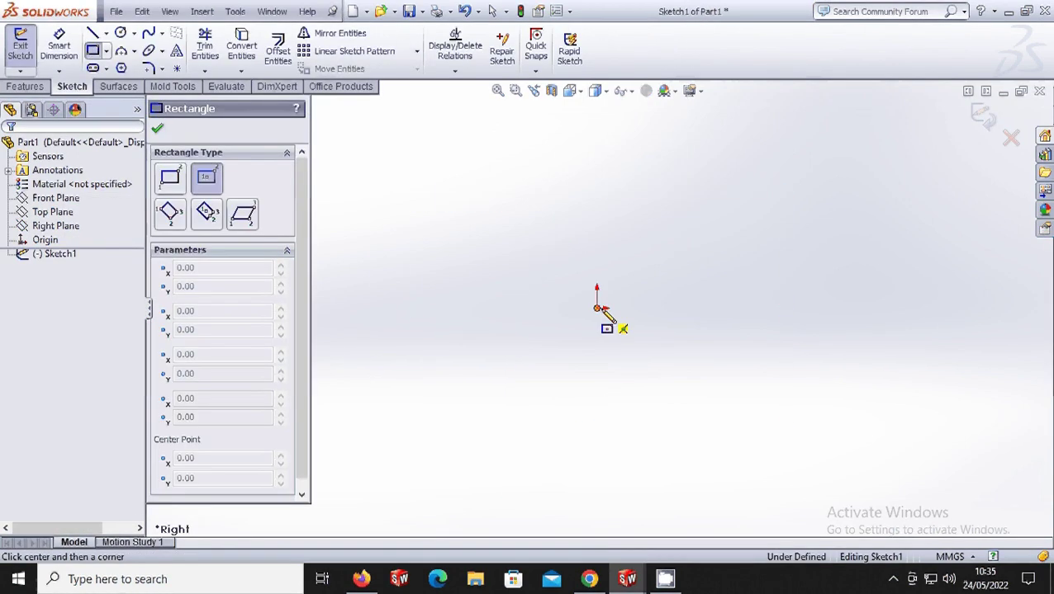
pyautogui.click(716, 272)
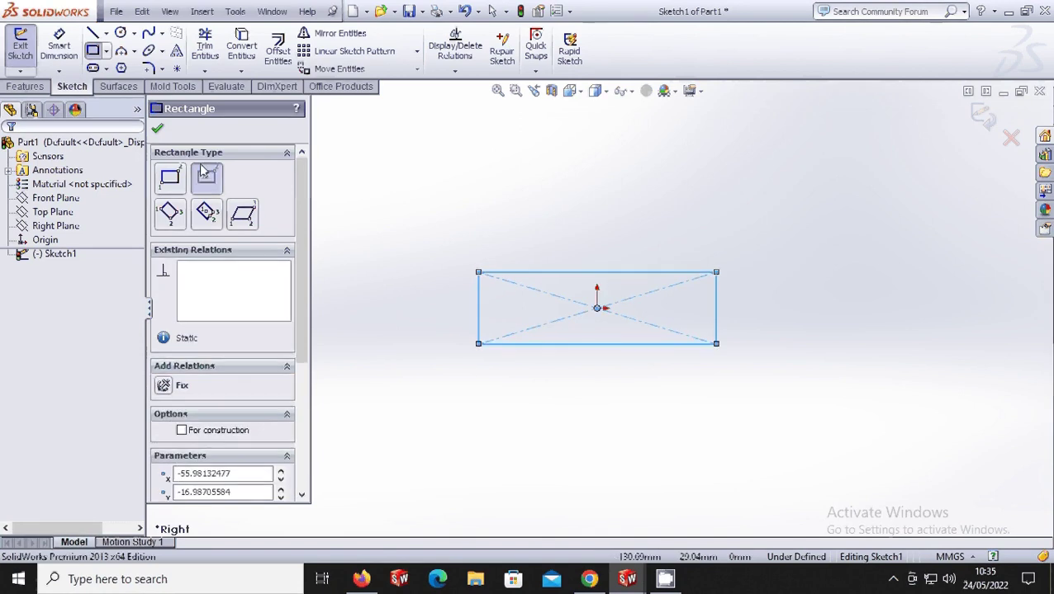
# Step: Dimension the rectangle to 70 high and 200 wide
pyautogui.click(60, 43)
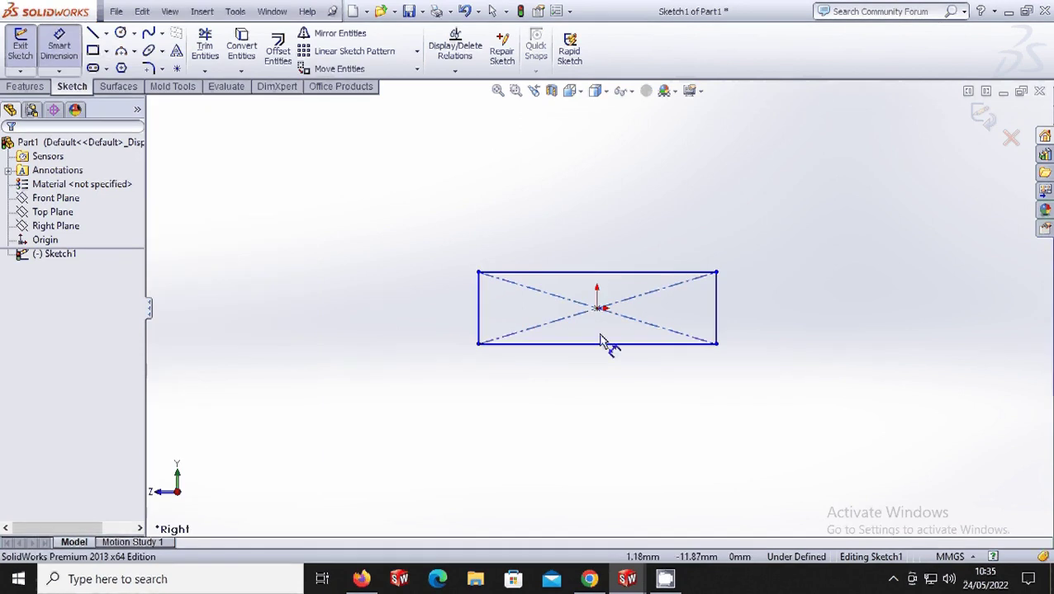
pyautogui.click(716, 330)
pyautogui.click(751, 312)
pyautogui.write('70')
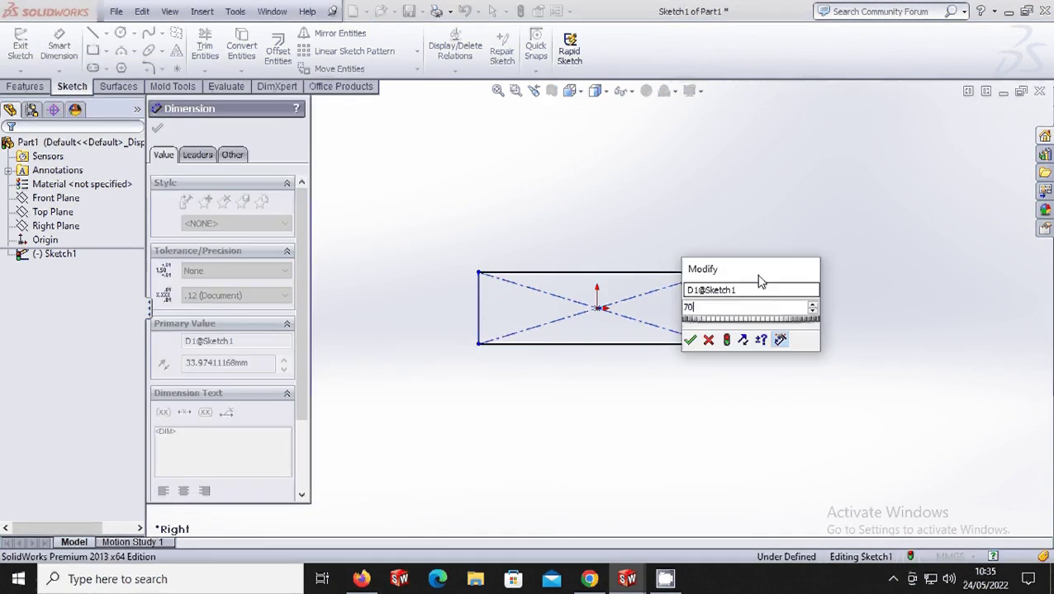
pyautogui.click(690, 340)
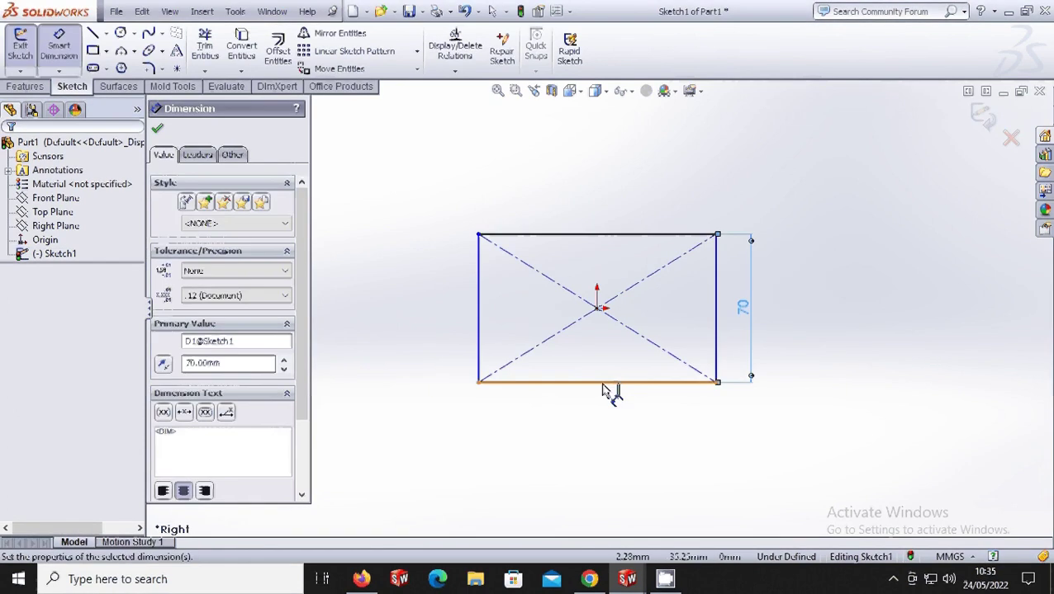
pyautogui.click(606, 382)
pyautogui.click(604, 425)
pyautogui.write('20')
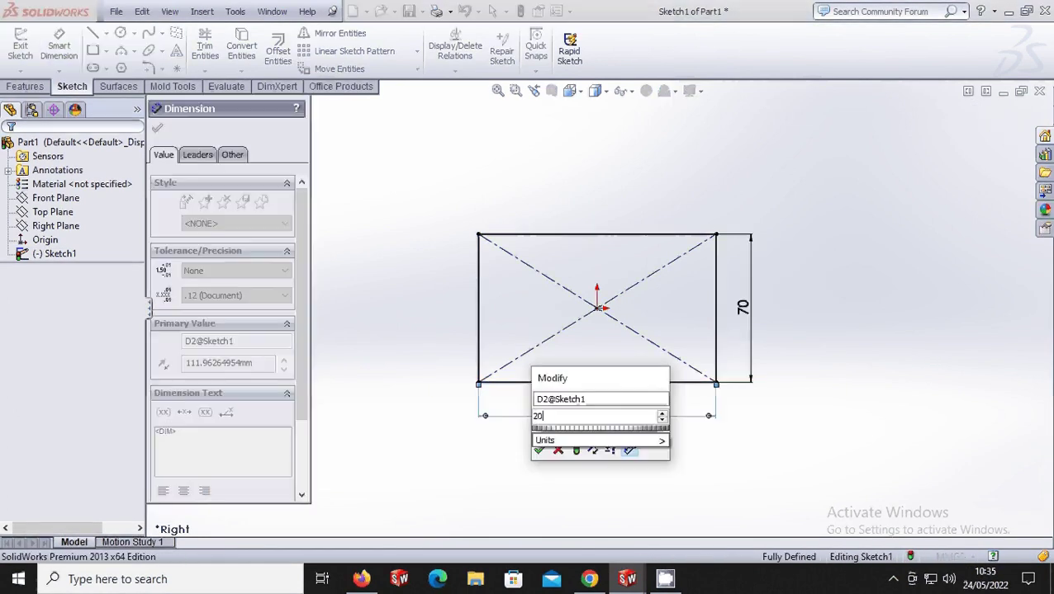
pyautogui.write('0')
pyautogui.click(539, 451)
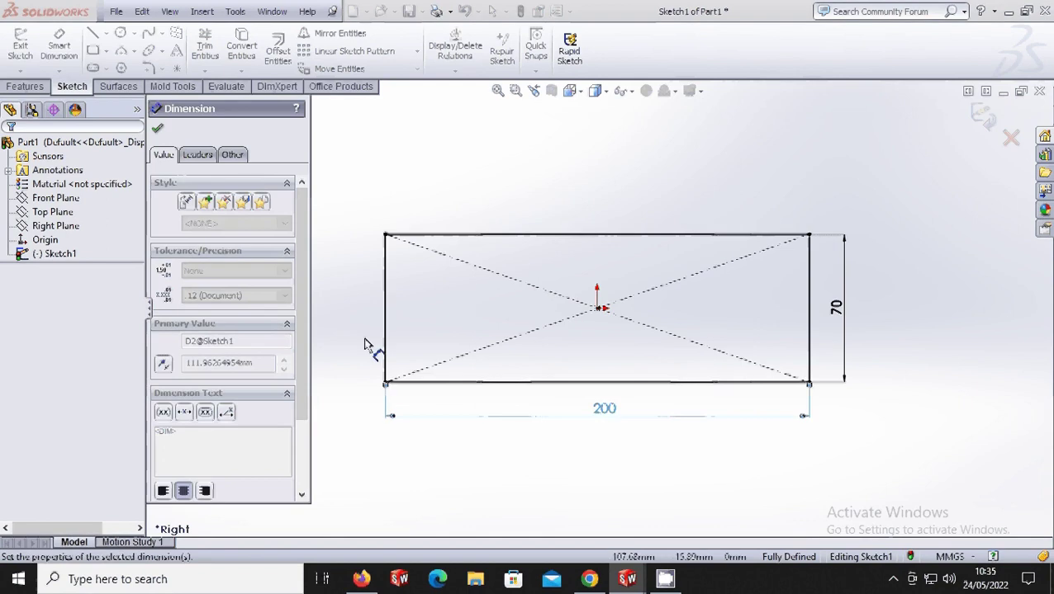
pyautogui.click(120, 32)
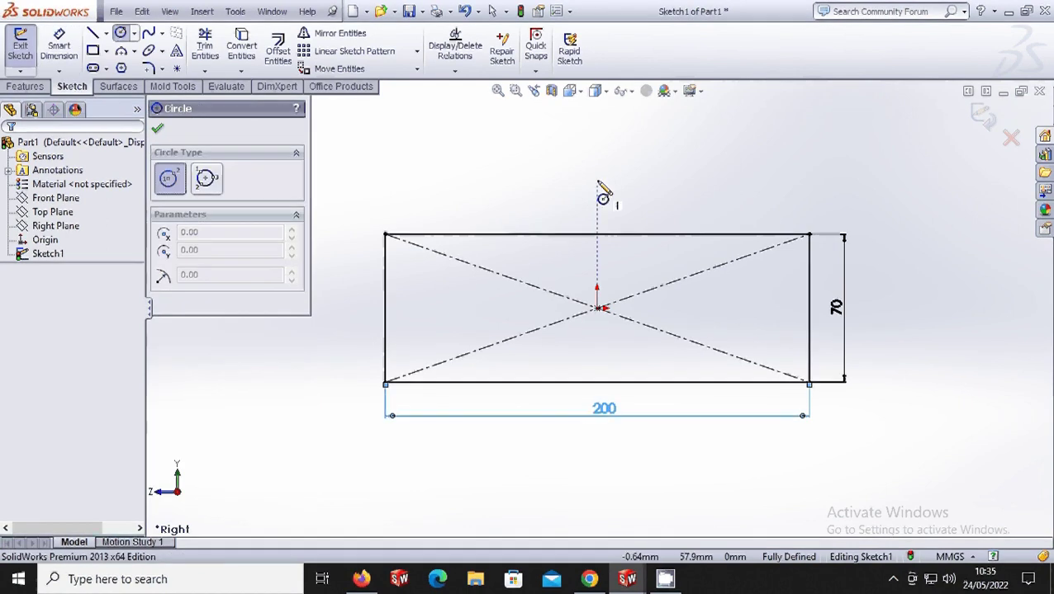
# Step: Draw a circle above the rectangle and give it an 80 mm diameter
pyautogui.click(597, 156)
pyautogui.click(621, 135)
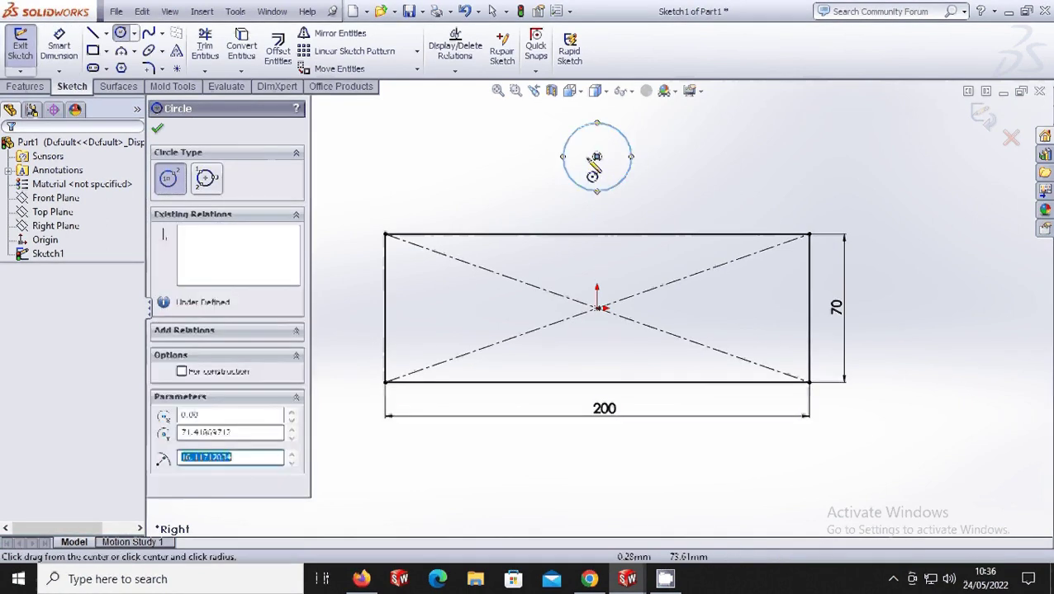
pyautogui.click(59, 46)
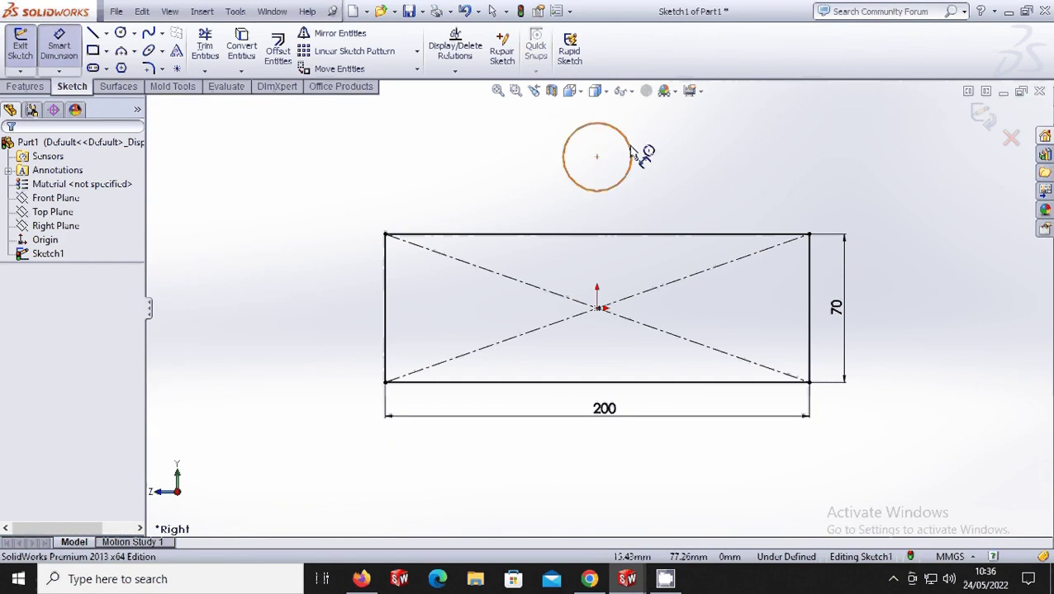
pyautogui.click(631, 152)
pyautogui.click(665, 135)
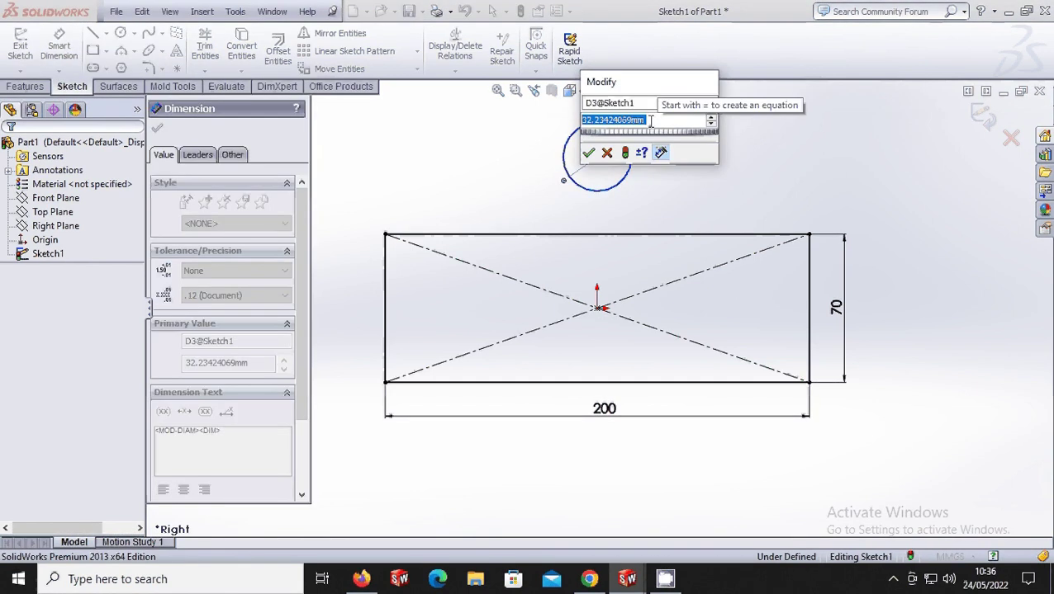
pyautogui.write('80')
pyautogui.click(588, 152)
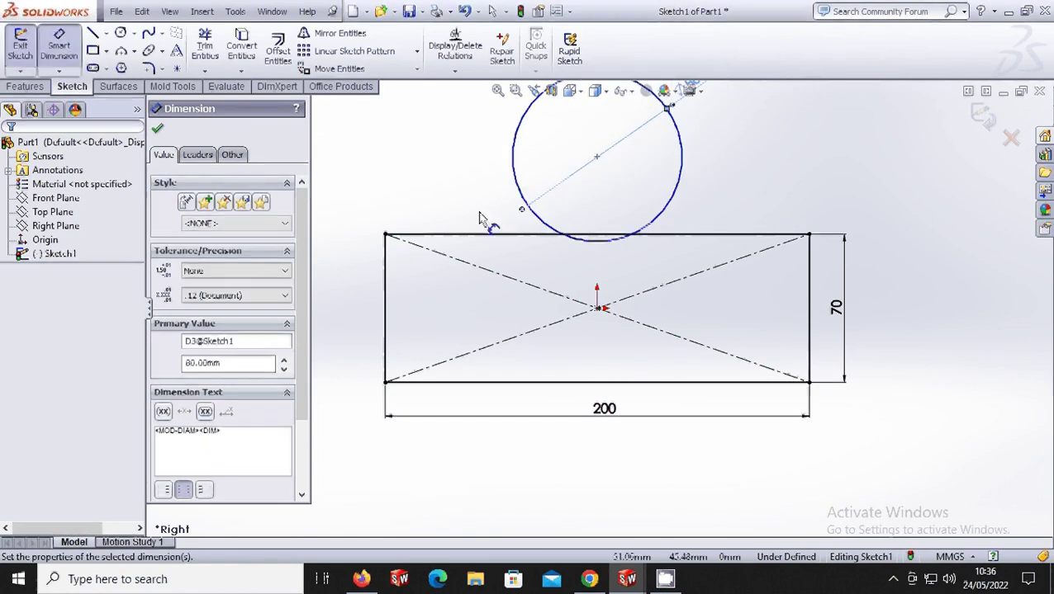
# Step: Place the circle's centre 100 mm above the rectangle's bottom edge
pyautogui.click(658, 384)
pyautogui.click(596, 156)
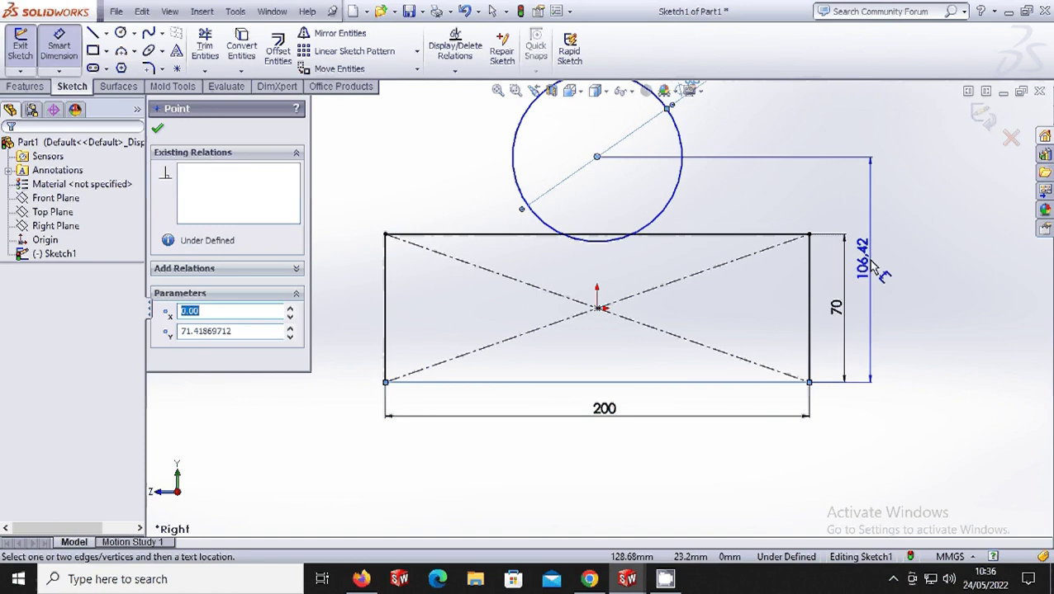
pyautogui.click(873, 266)
pyautogui.write('100')
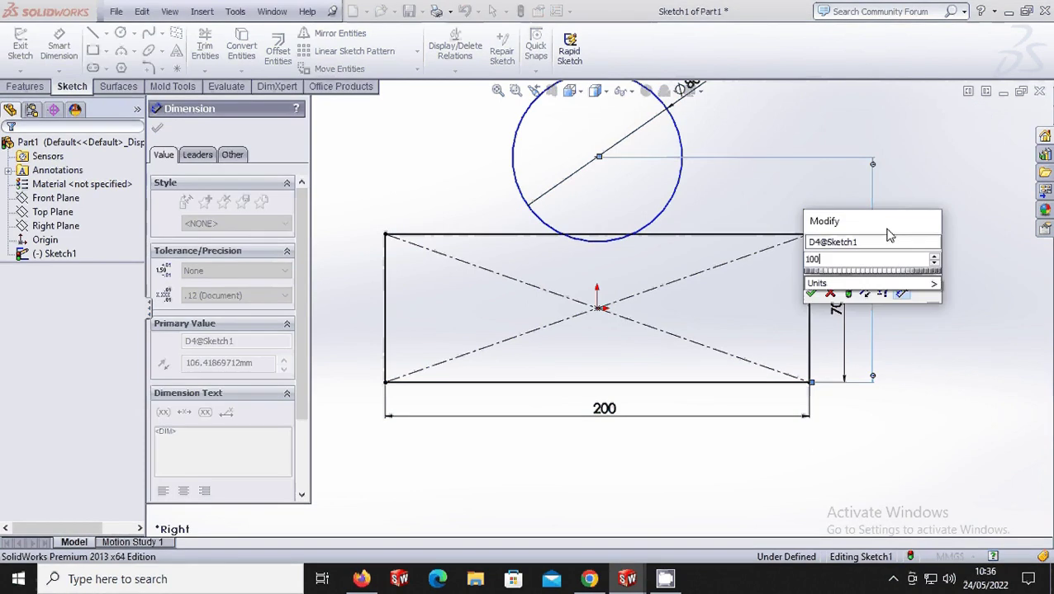
pyautogui.click(811, 293)
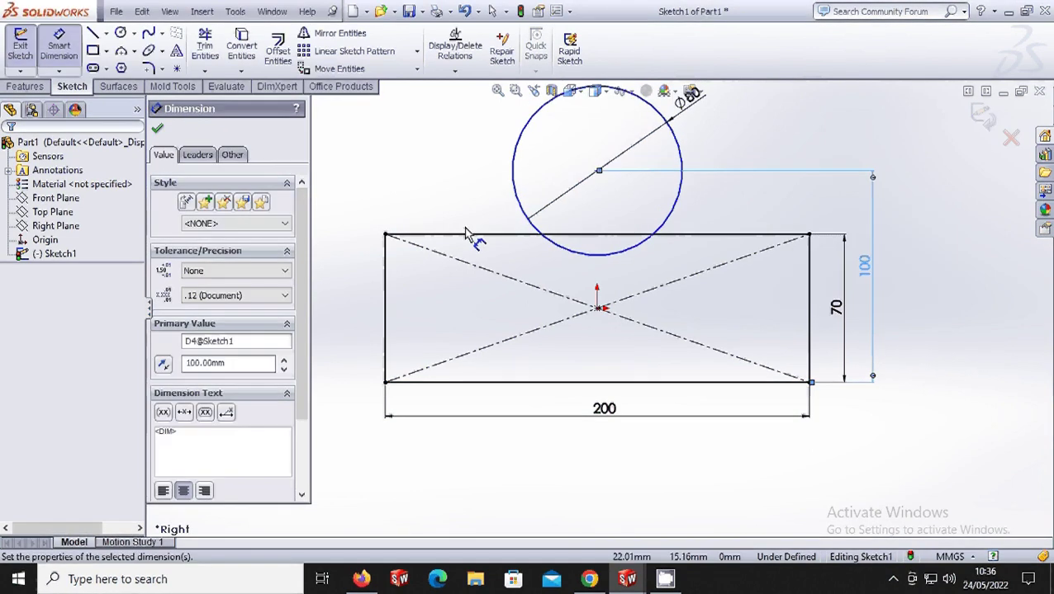
# Step: Draw two vertical lines from the circle's sides down to the rectangle's top edge
pyautogui.click(93, 33)
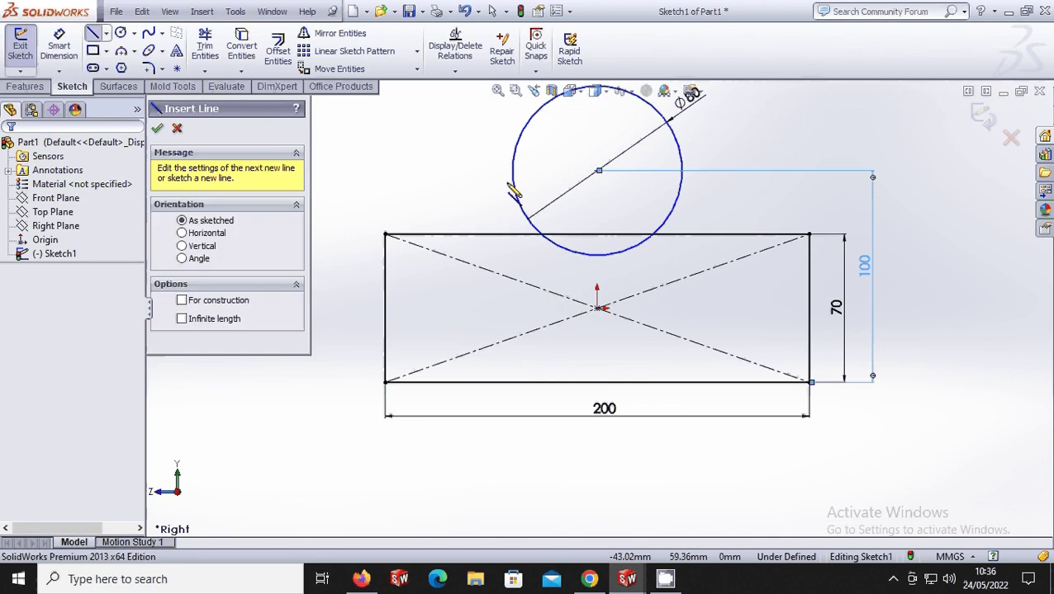
pyautogui.click(512, 171)
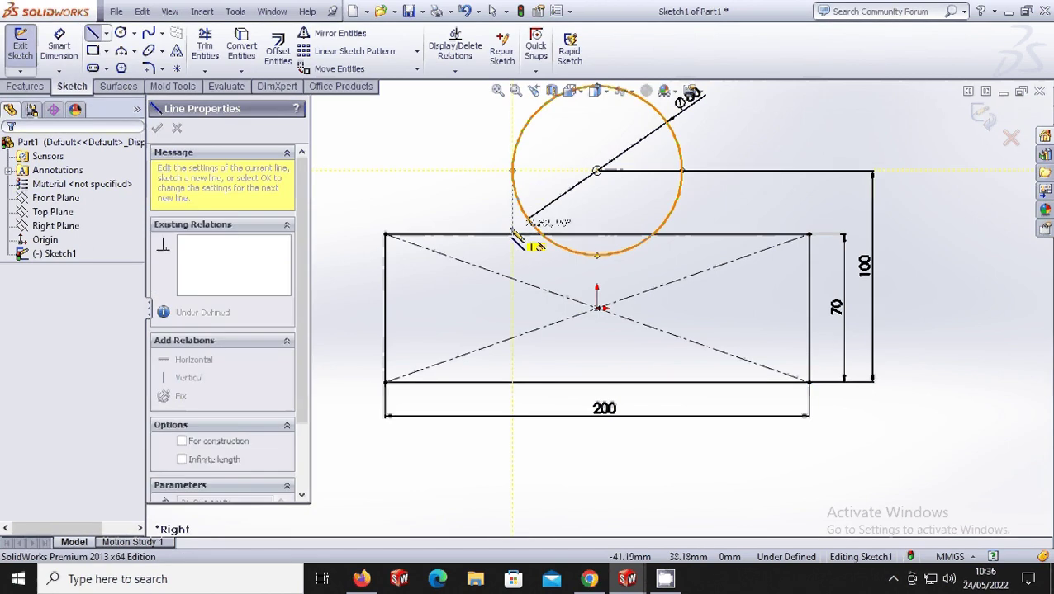
pyautogui.click(512, 236)
pyautogui.press('Escape')
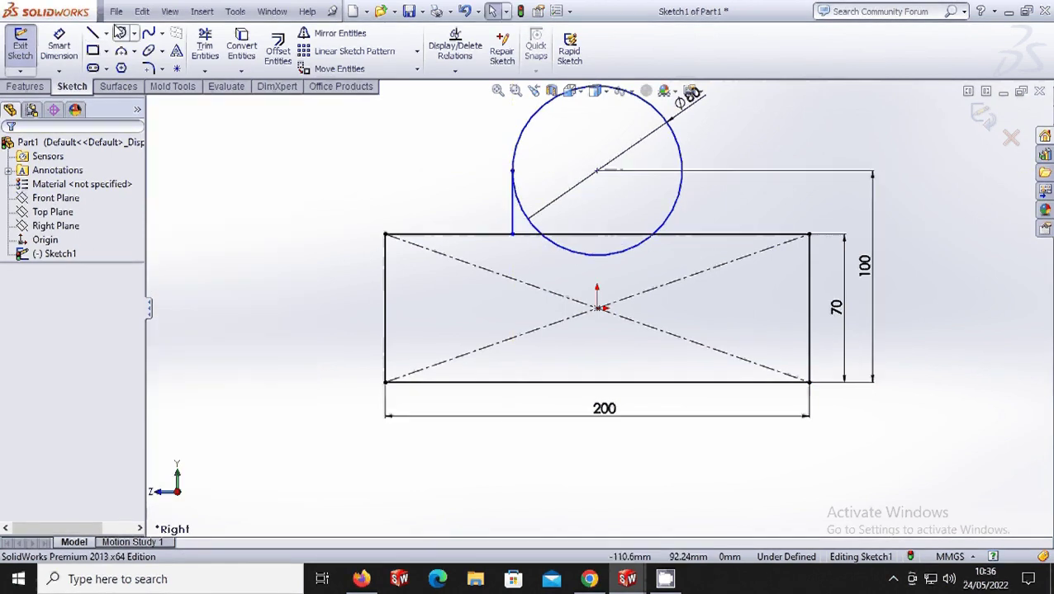
pyautogui.click(93, 32)
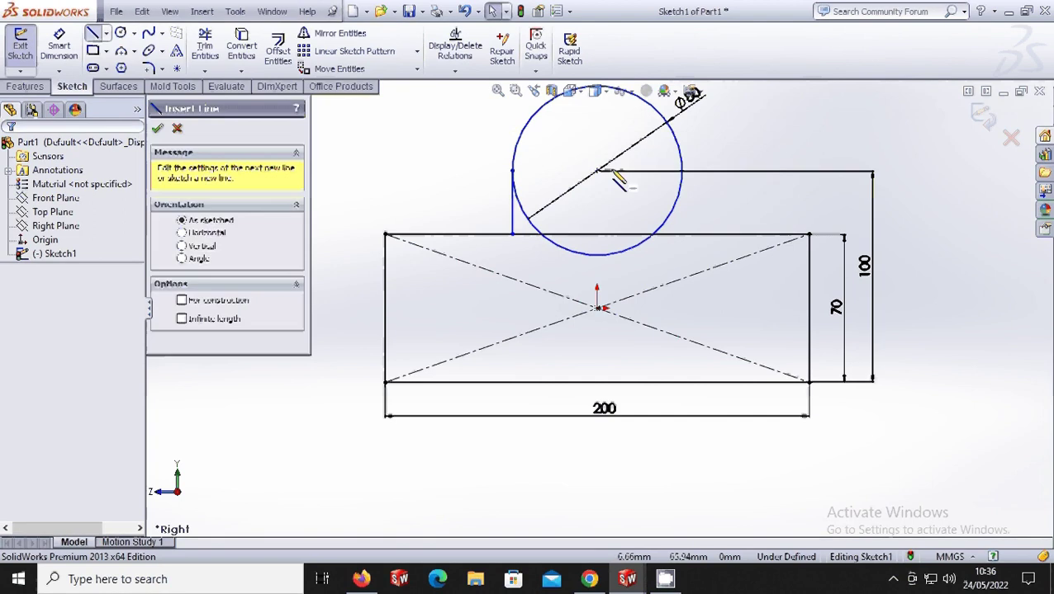
pyautogui.click(681, 171)
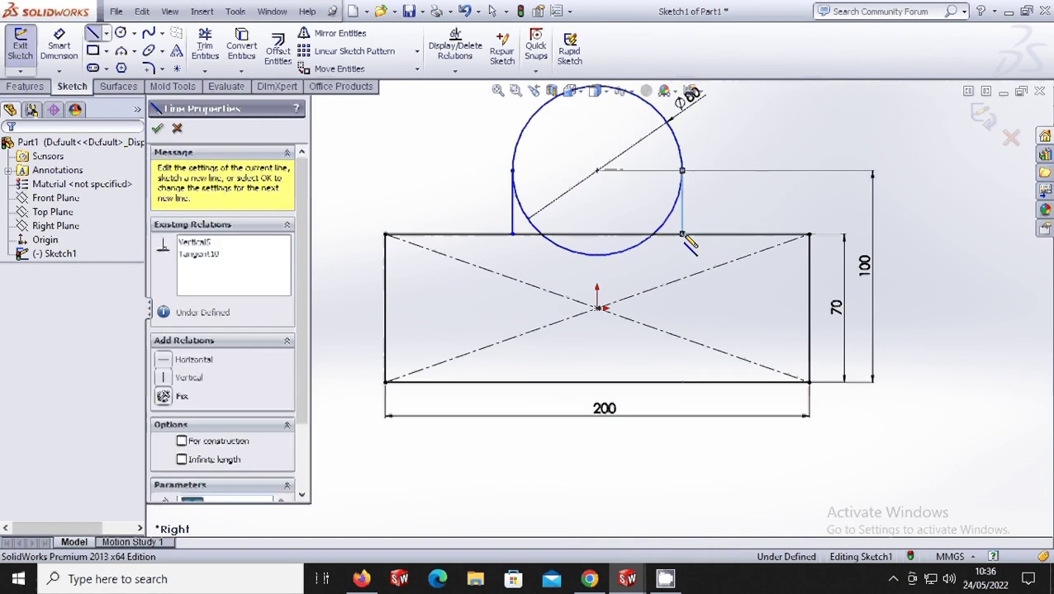
pyautogui.click(681, 236)
pyautogui.press('Escape')
# Step: Trim the top edge segment and lower circle arcs, leaving one closed outline
pyautogui.click(205, 45)
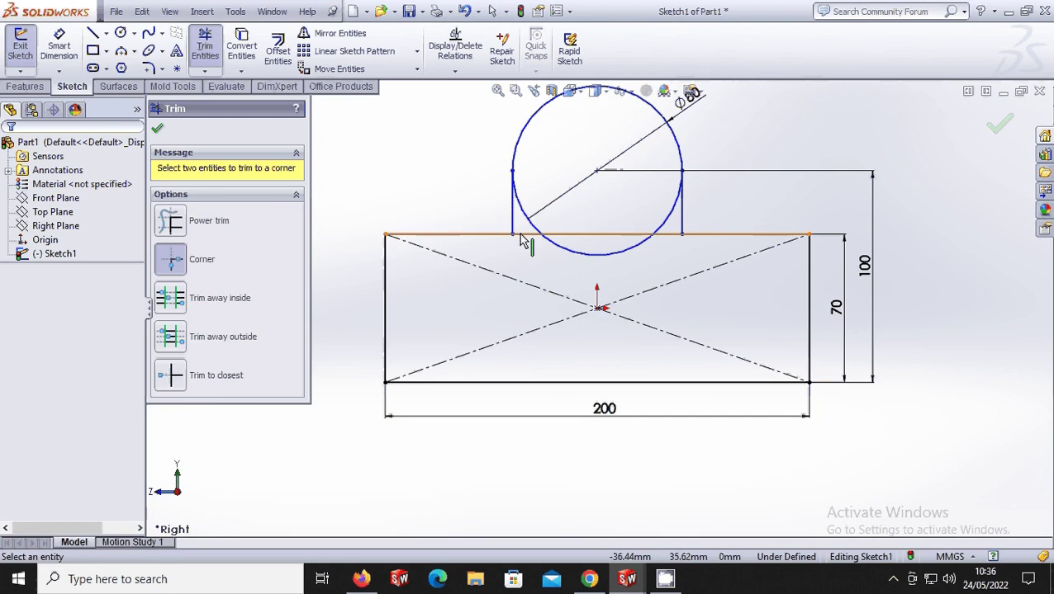
pyautogui.click(199, 375)
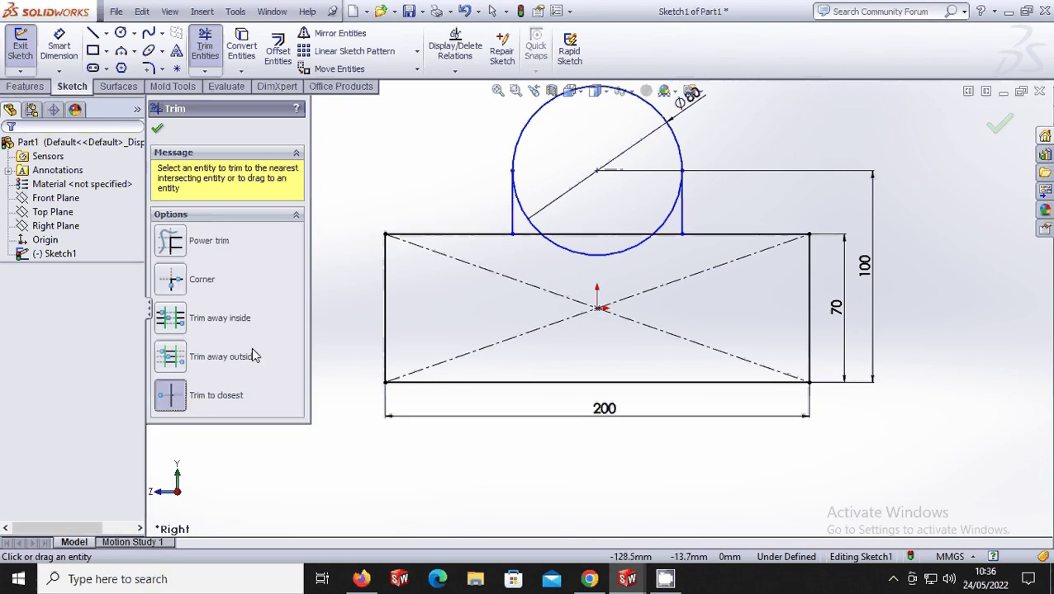
pyautogui.click(532, 237)
pyautogui.click(578, 236)
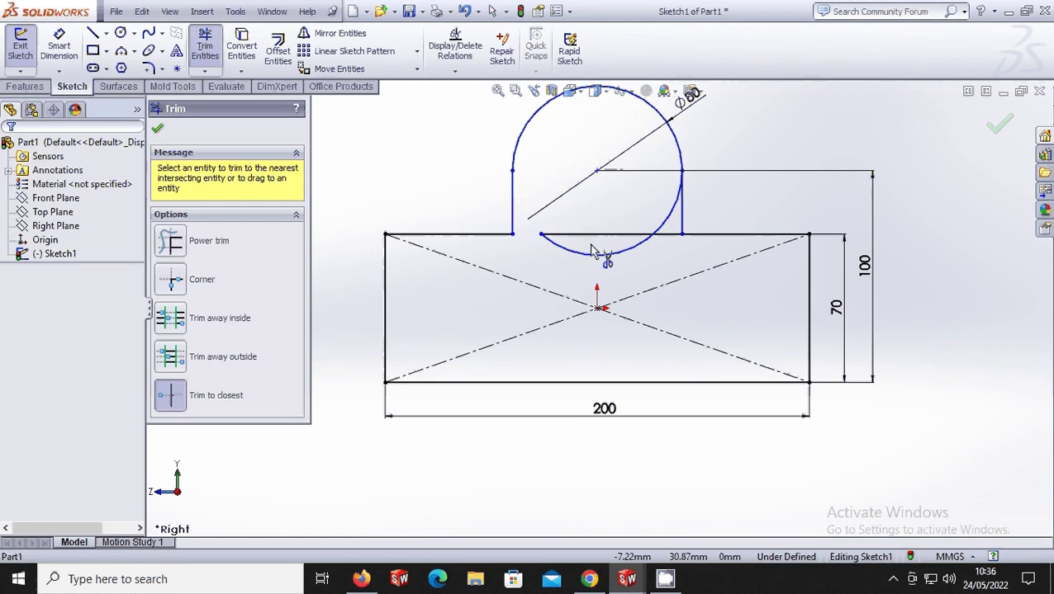
pyautogui.click(637, 253)
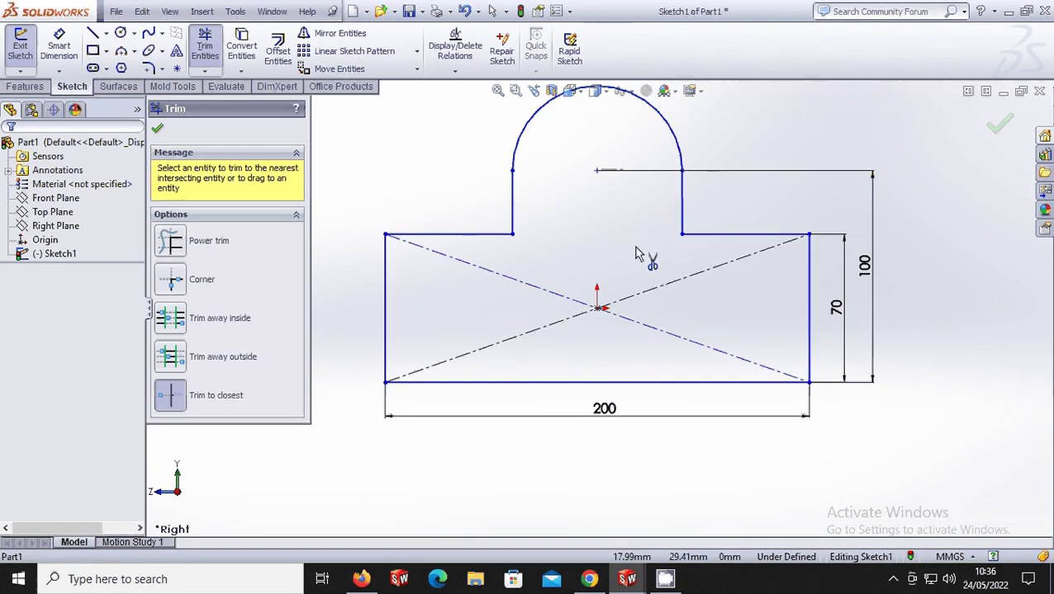
pyautogui.click(158, 132)
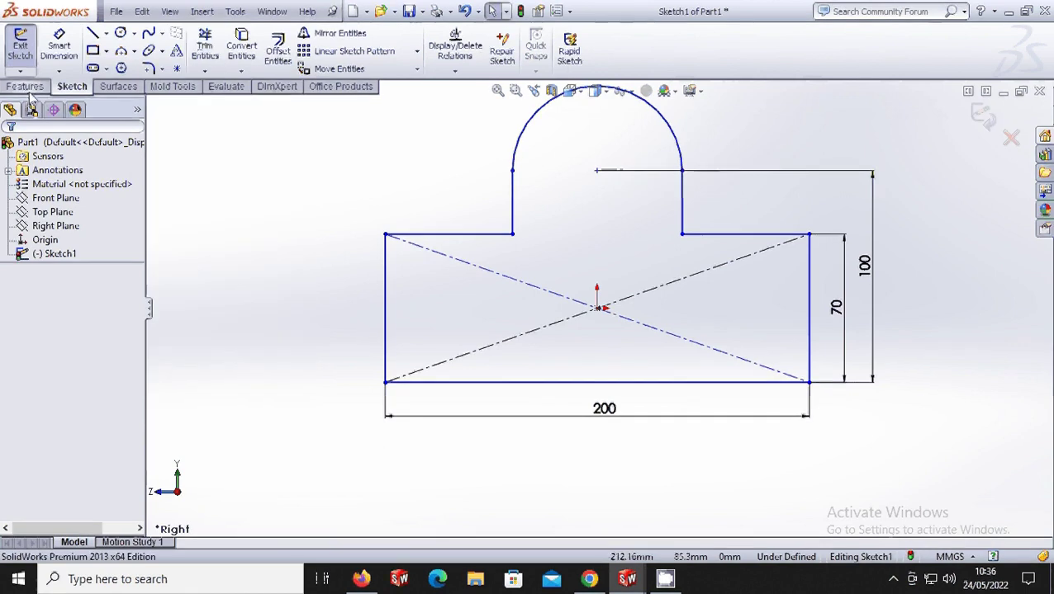
pyautogui.click(25, 86)
# Step: Extrude the outline 55 mm into Boss-Extrude1 and view it from the right
pyautogui.click(27, 45)
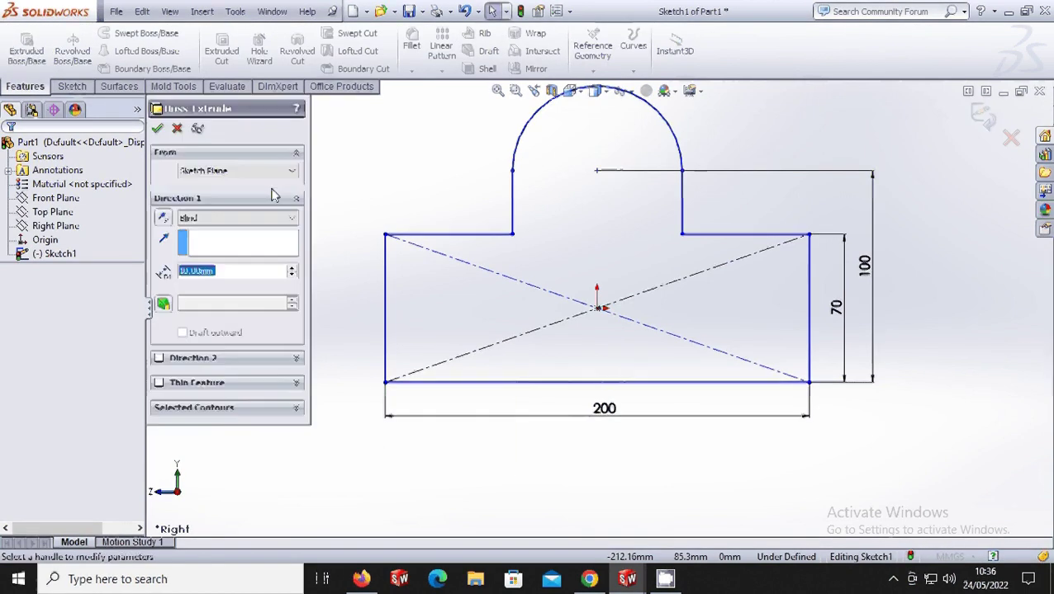
pyautogui.write('55')
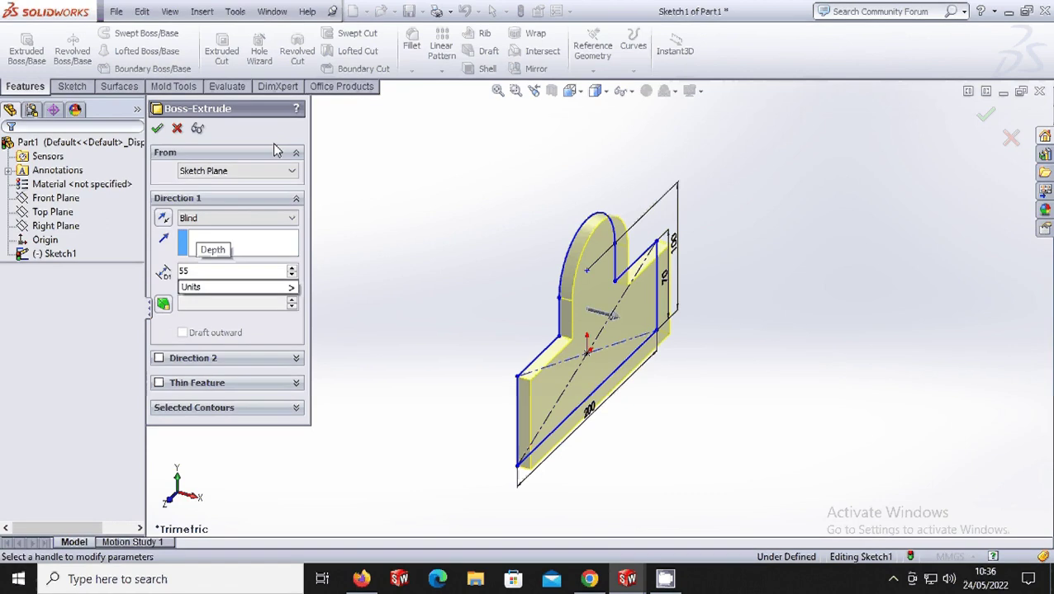
pyautogui.press('Return')
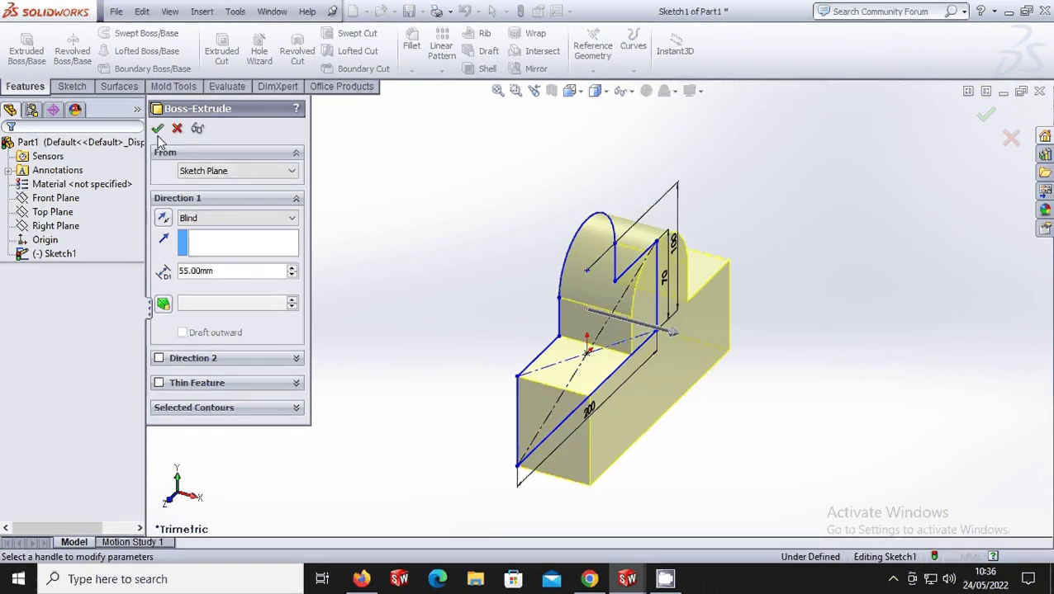
pyautogui.click(157, 130)
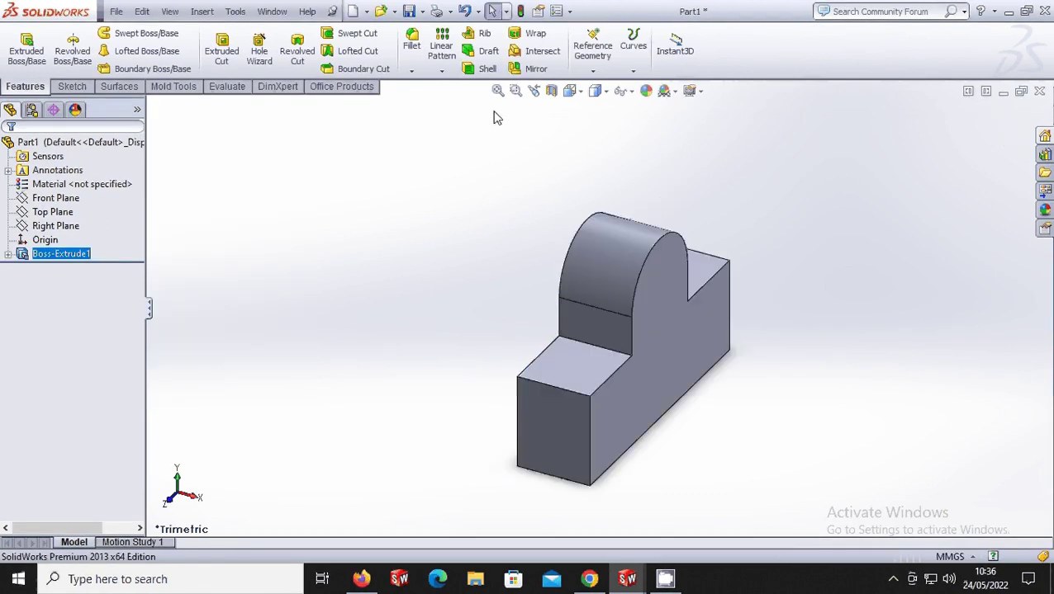
pyautogui.click(570, 90)
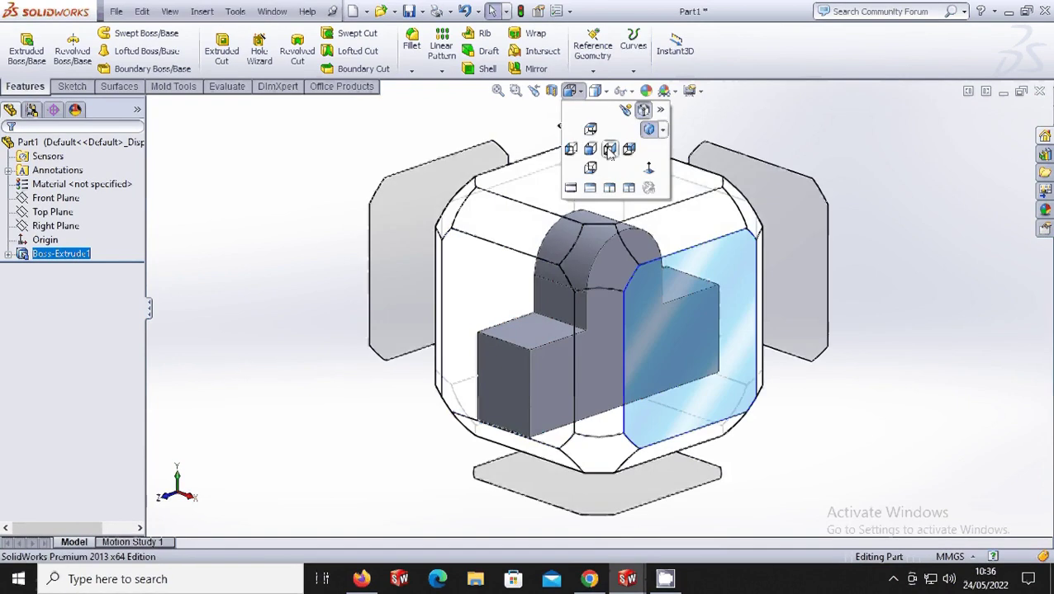
pyautogui.click(608, 148)
# Step: On the side face, sketch a rectangle and a vertical centerline through the origin
pyautogui.rightClick(577, 235)
pyautogui.click(602, 206)
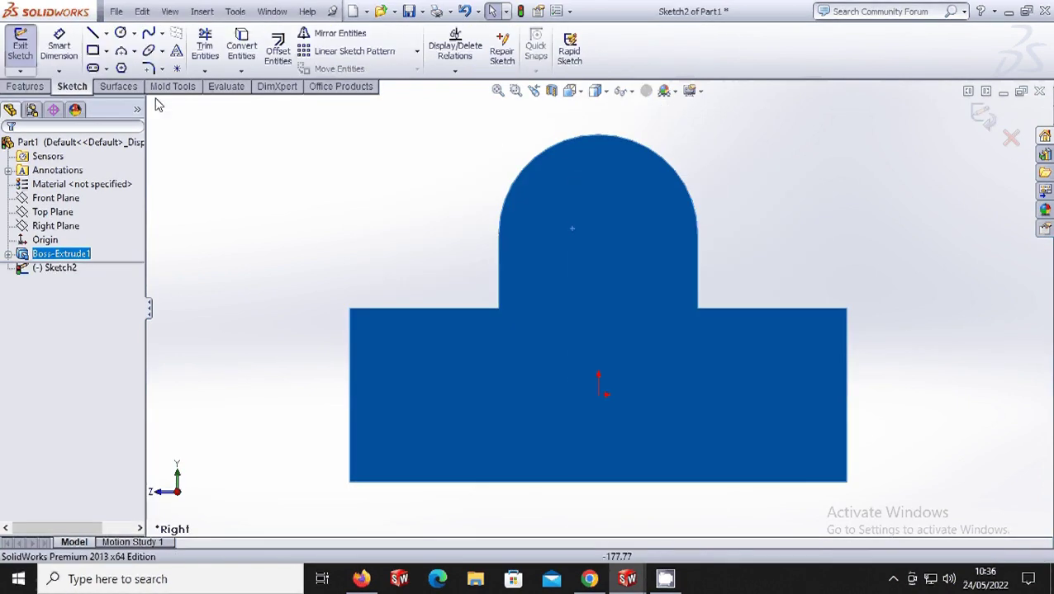
pyautogui.click(92, 50)
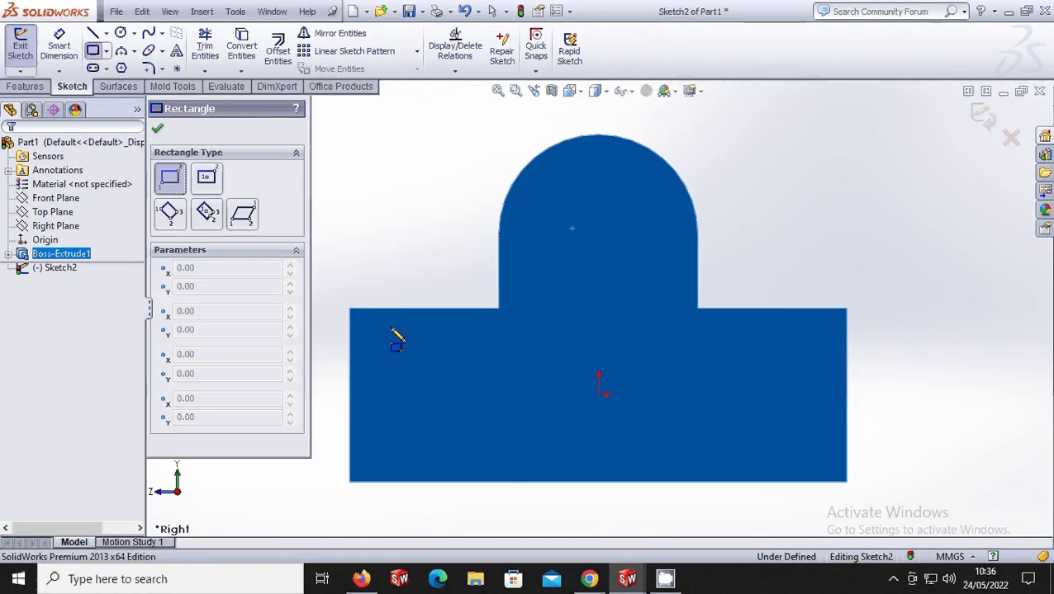
pyautogui.moveTo(492, 376); pyautogui.dragTo(525, 482)
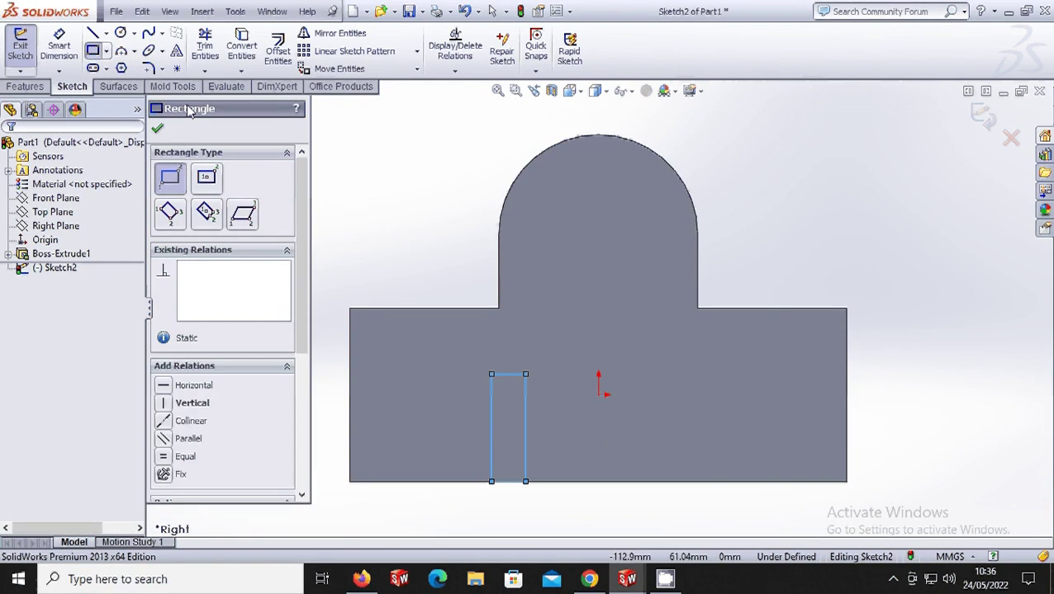
pyautogui.click(106, 33)
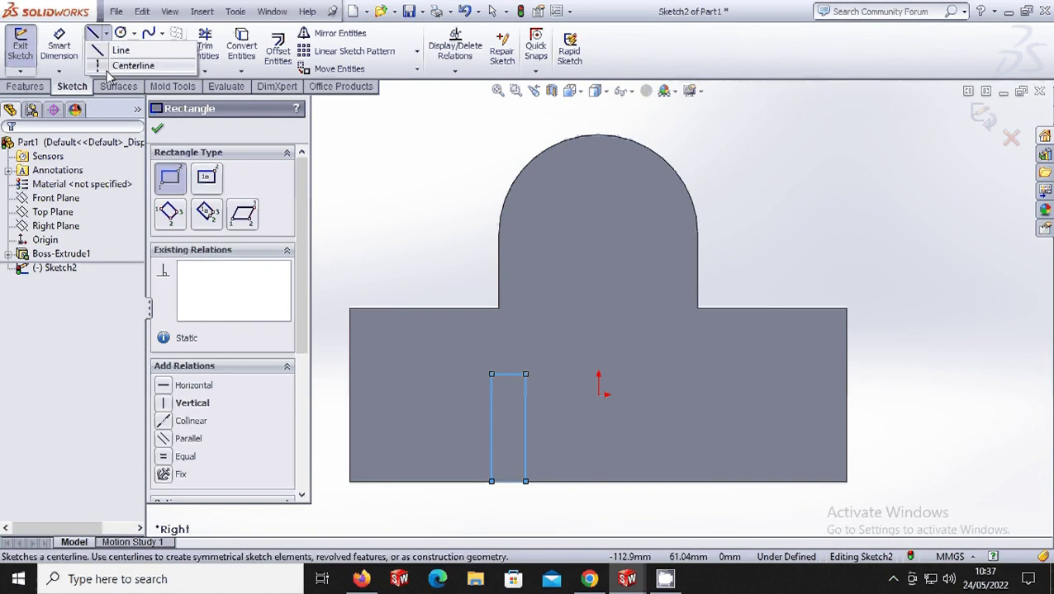
pyautogui.click(115, 67)
pyautogui.click(598, 376)
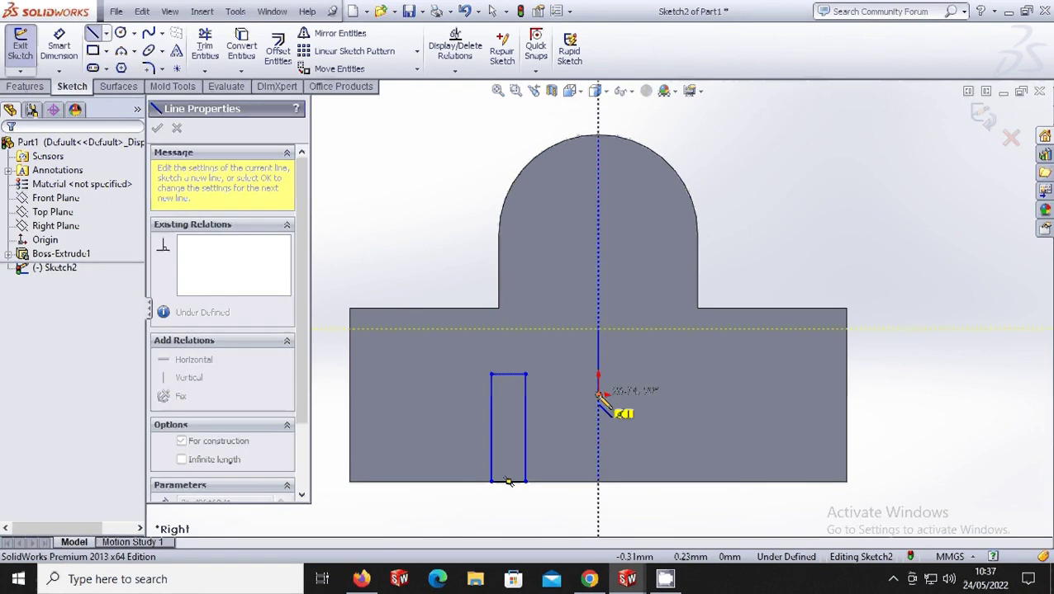
pyautogui.click(599, 394)
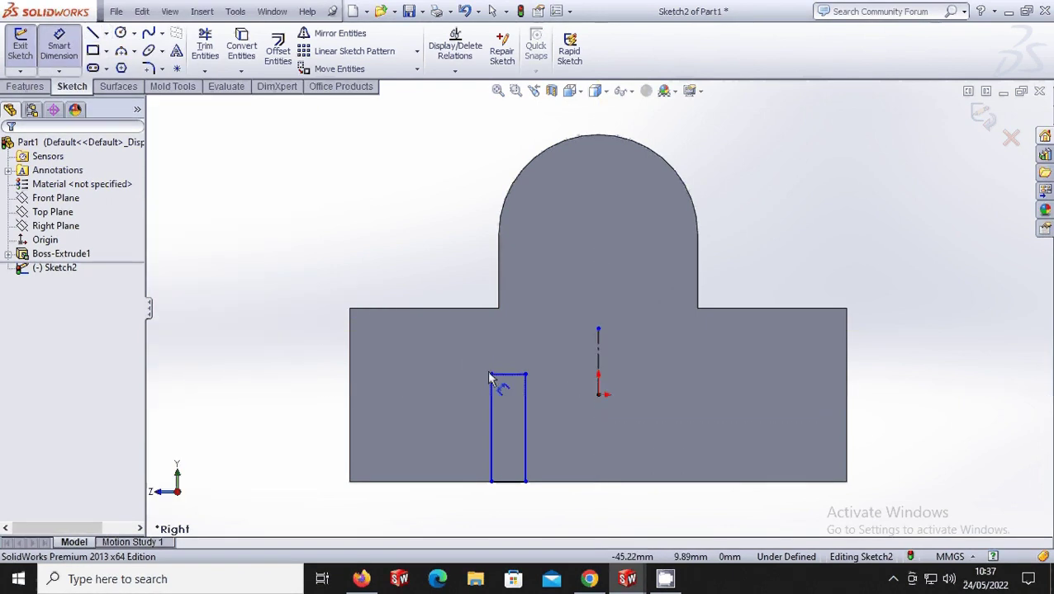
# Step: Dimension the rectangle 20 wide, 45 high and 25 mm from the centerline
pyautogui.click(516, 376)
pyautogui.click(514, 358)
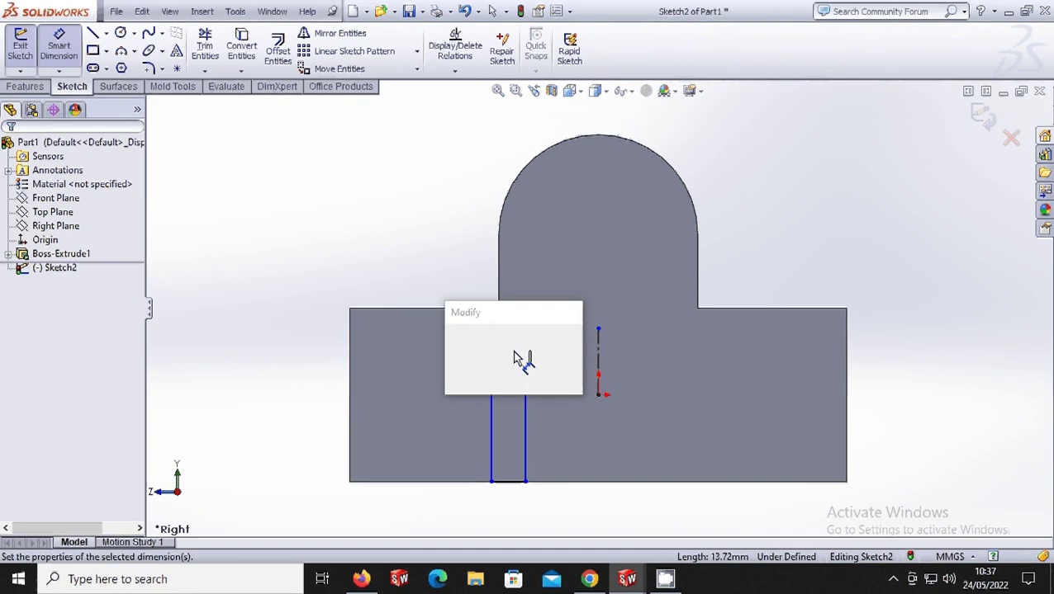
pyautogui.write('20')
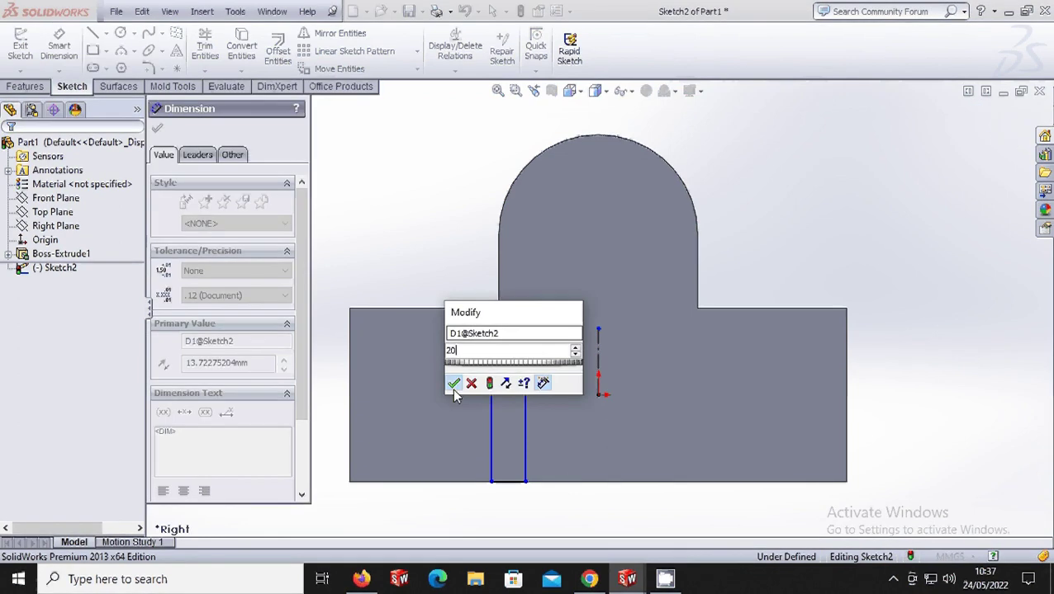
pyautogui.click(453, 385)
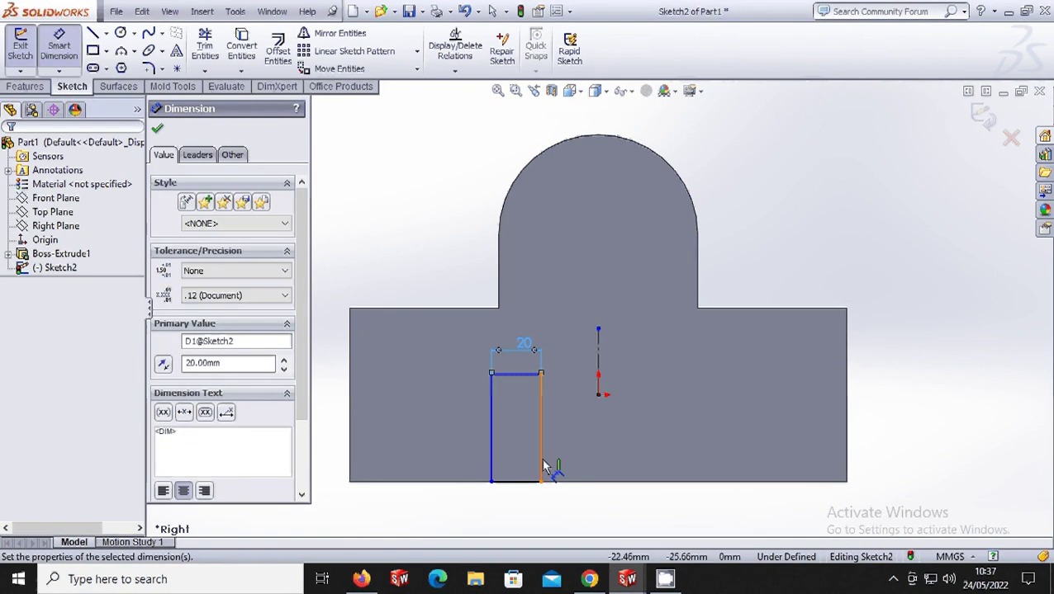
pyautogui.click(490, 437)
pyautogui.click(460, 423)
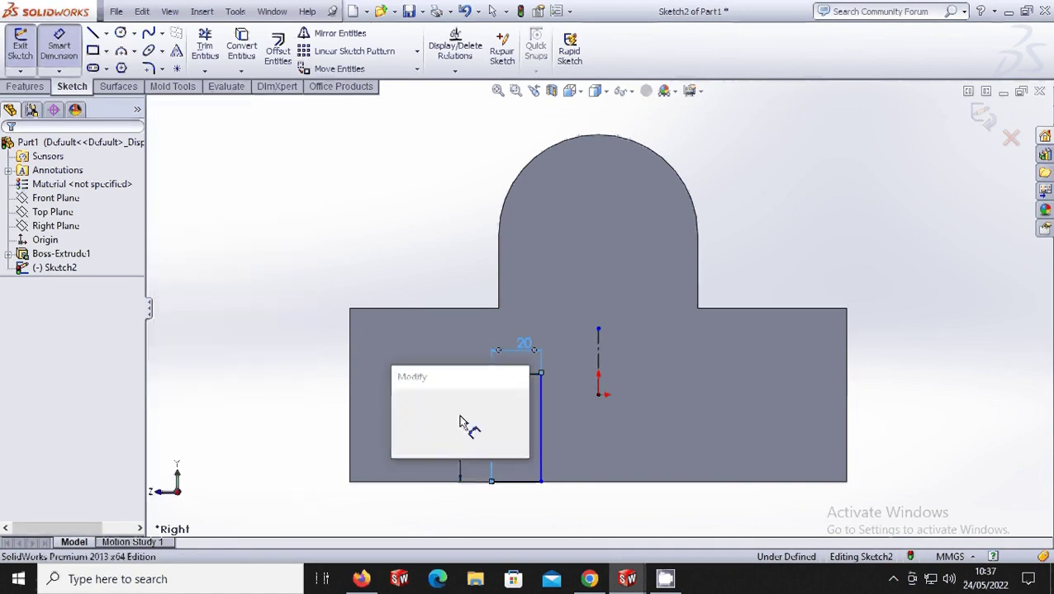
pyautogui.click(402, 445)
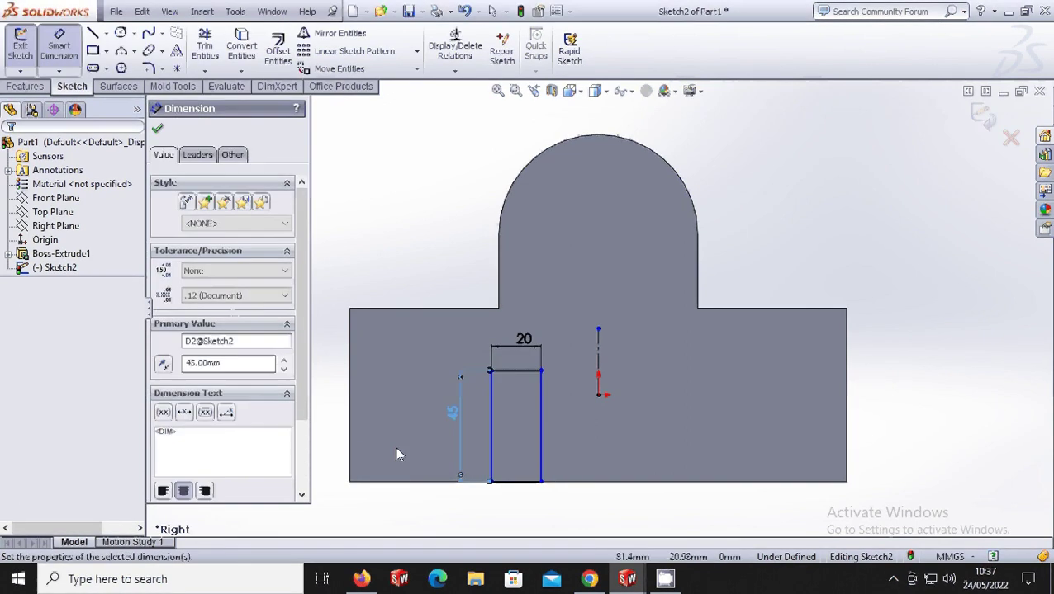
pyautogui.click(541, 484)
pyautogui.click(597, 396)
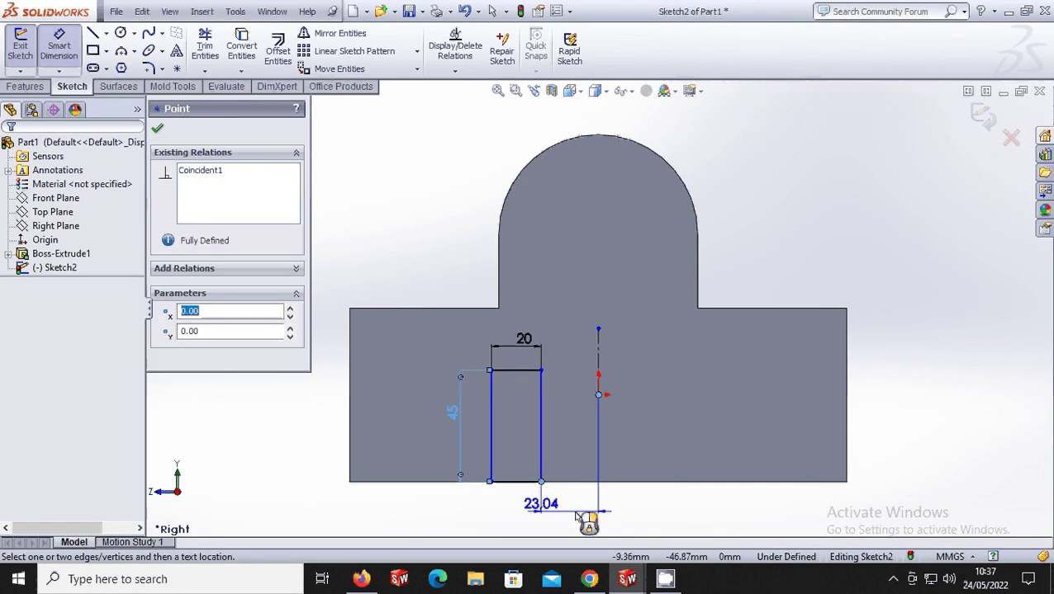
pyautogui.click(578, 517)
pyautogui.write('25')
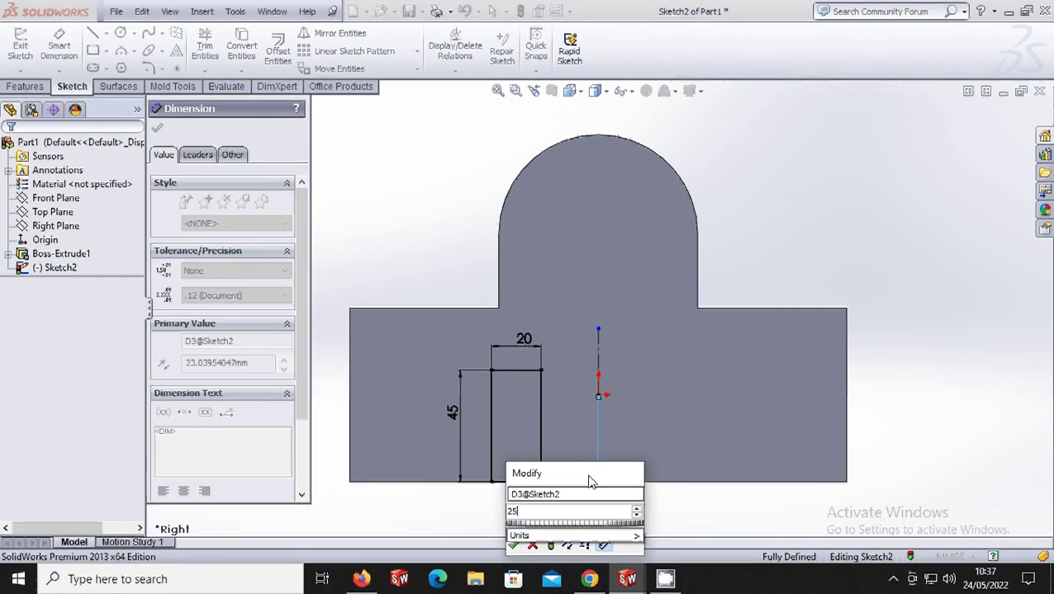
pyautogui.click(514, 545)
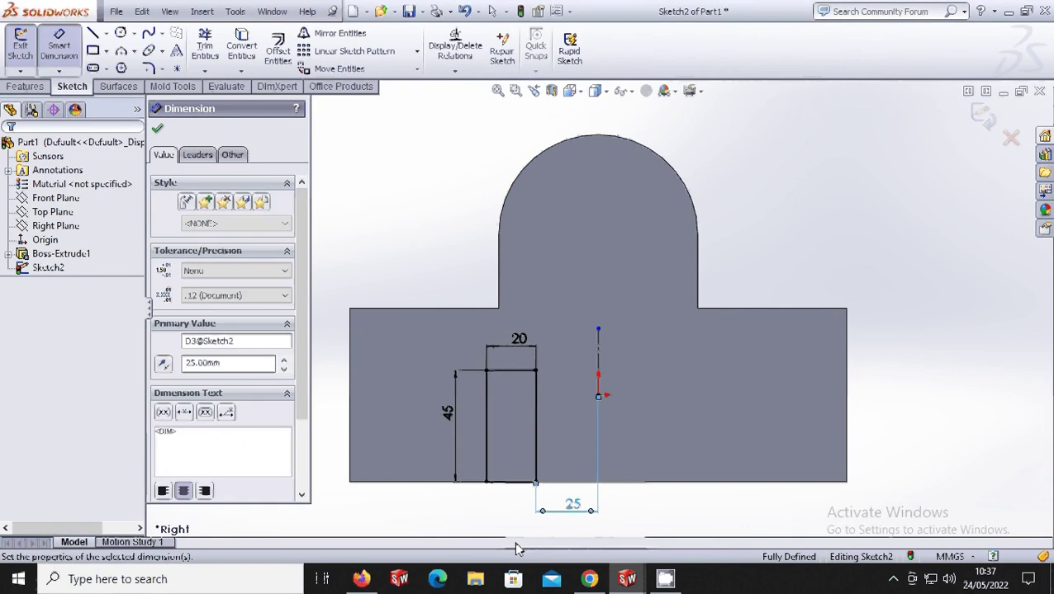
pyautogui.click(404, 379)
# Step: Mirror the rectangle about the vertical centerline
pyautogui.click(334, 33)
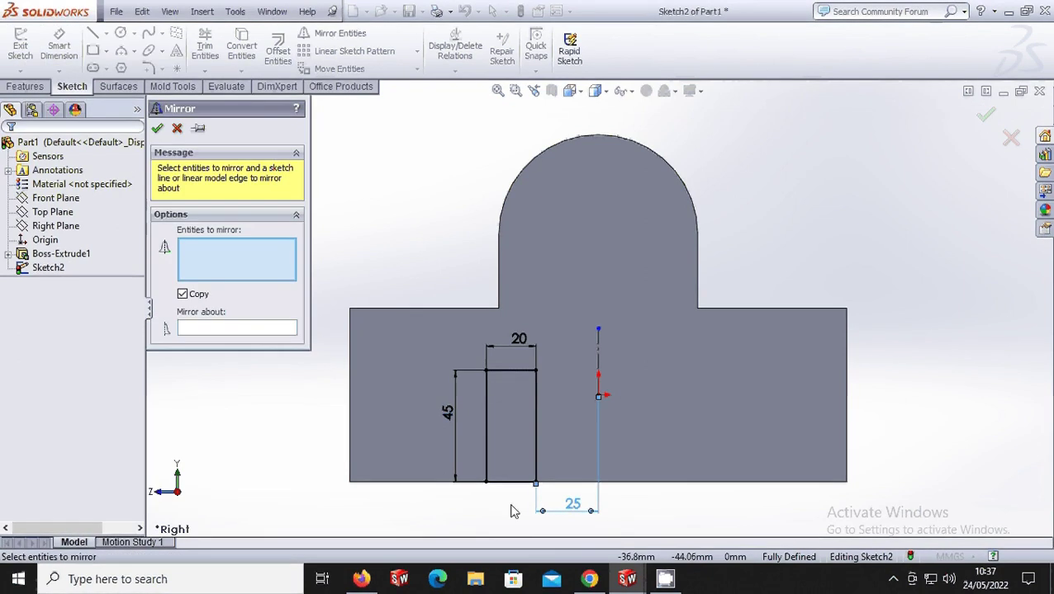
pyautogui.moveTo(545, 518); pyautogui.dragTo(327, 355)
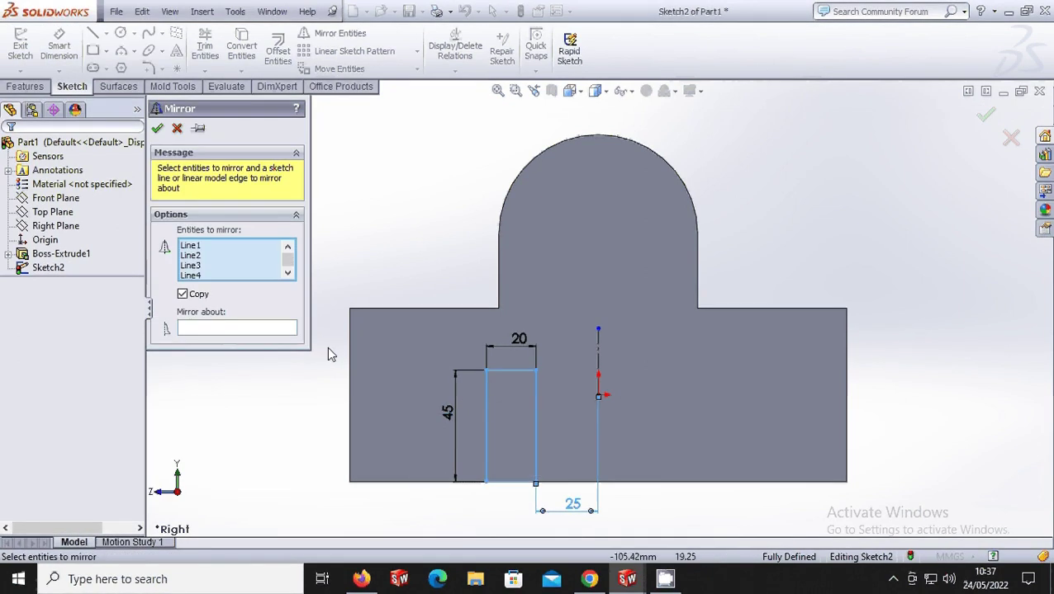
pyautogui.click(227, 328)
pyautogui.click(598, 357)
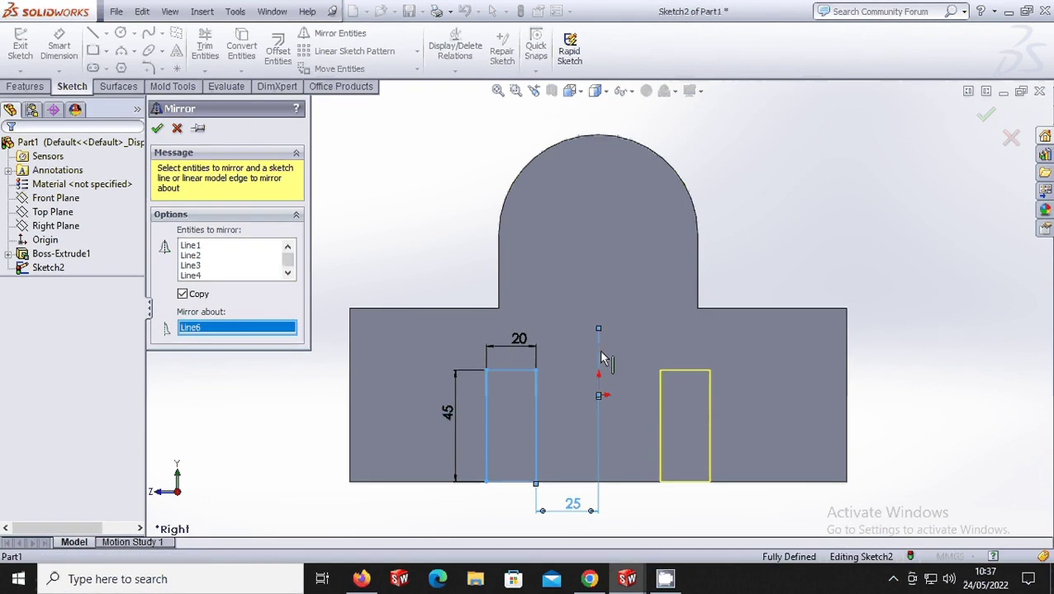
pyautogui.press('Return')
# Step: Extrude the two rectangles 70 mm into prongs as Boss-Extrude2
pyautogui.click(27, 86)
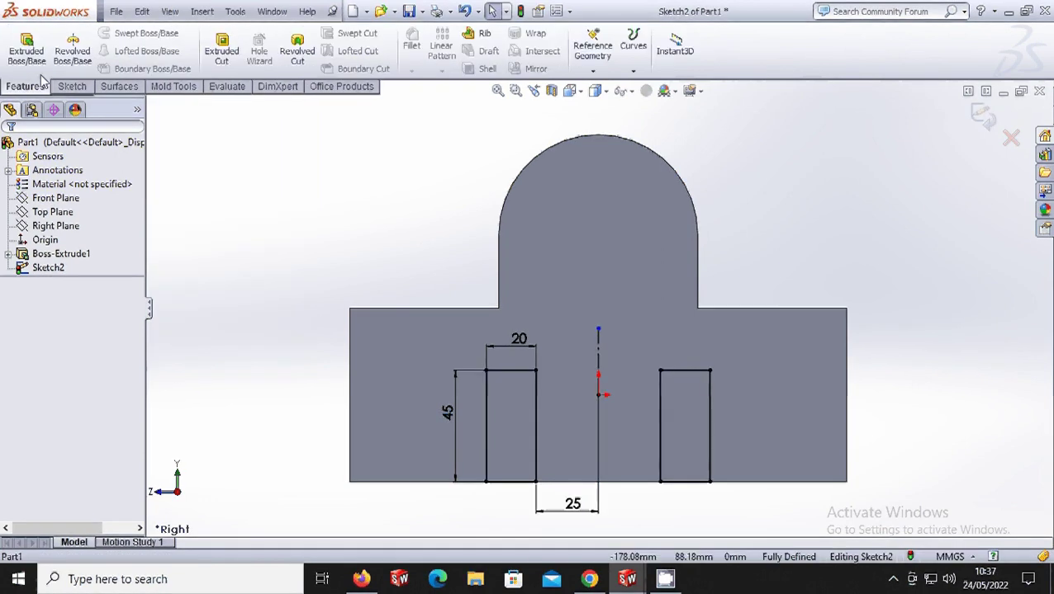
pyautogui.click(26, 50)
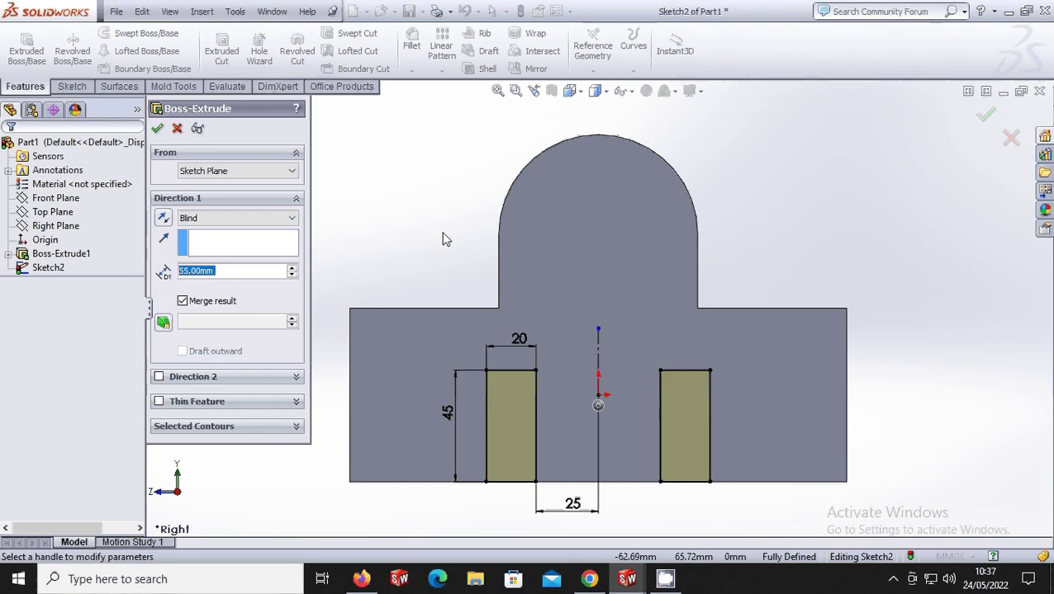
pyautogui.moveTo(443, 239); pyautogui.dragTo(522, 261, button='middle')
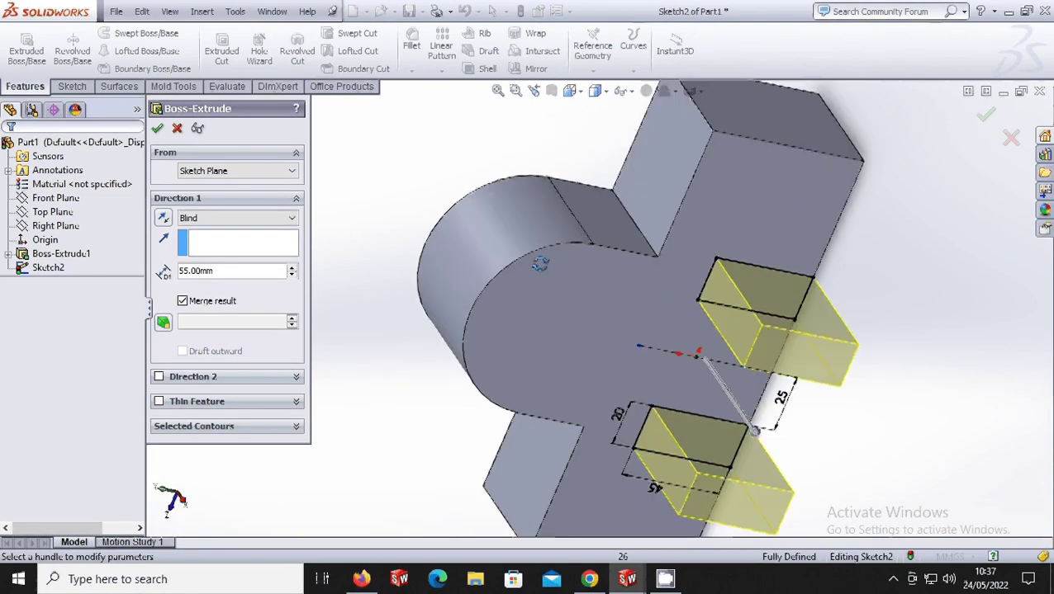
pyautogui.doubleClick(230, 270)
pyautogui.write('70')
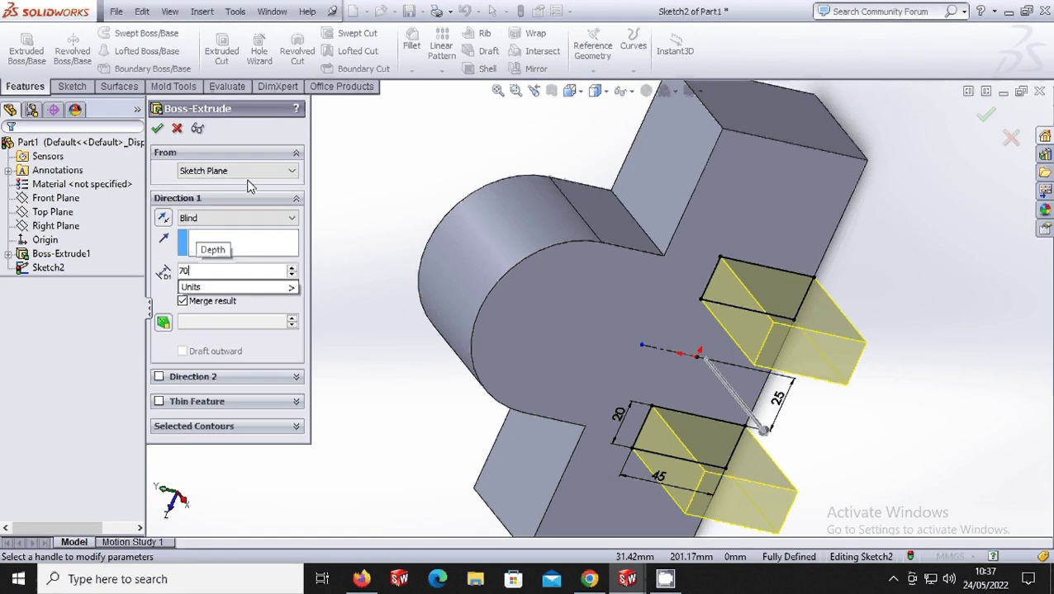
pyautogui.press('Return')
pyautogui.click(158, 128)
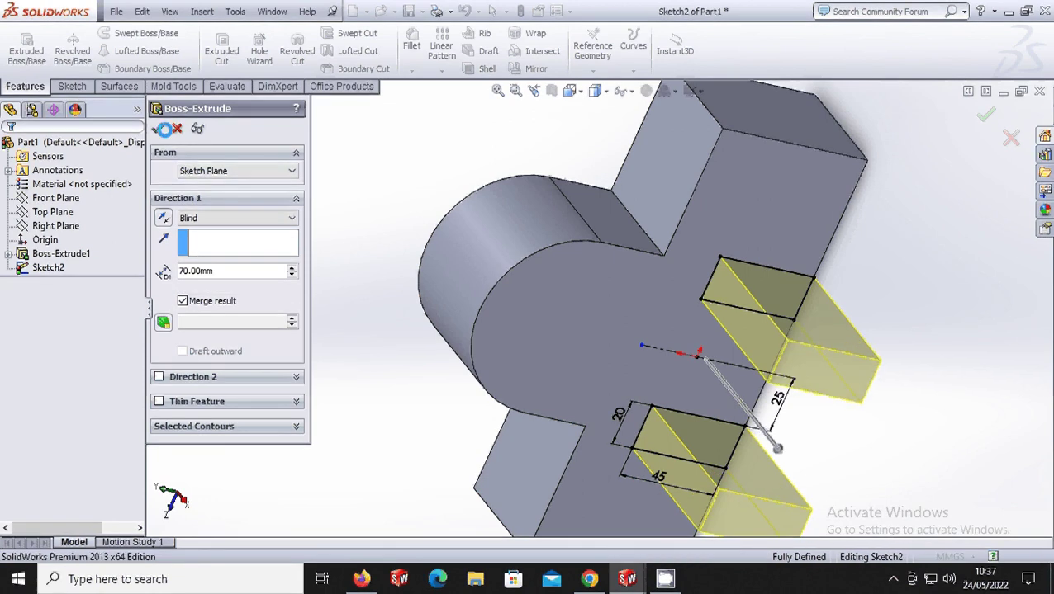
# Step: Switch to the front view and open Sketch3 on the lower block's face
pyautogui.moveTo(522, 270); pyautogui.dragTo(546, 247, button='middle')
pyautogui.scroll(3, 530, 326)
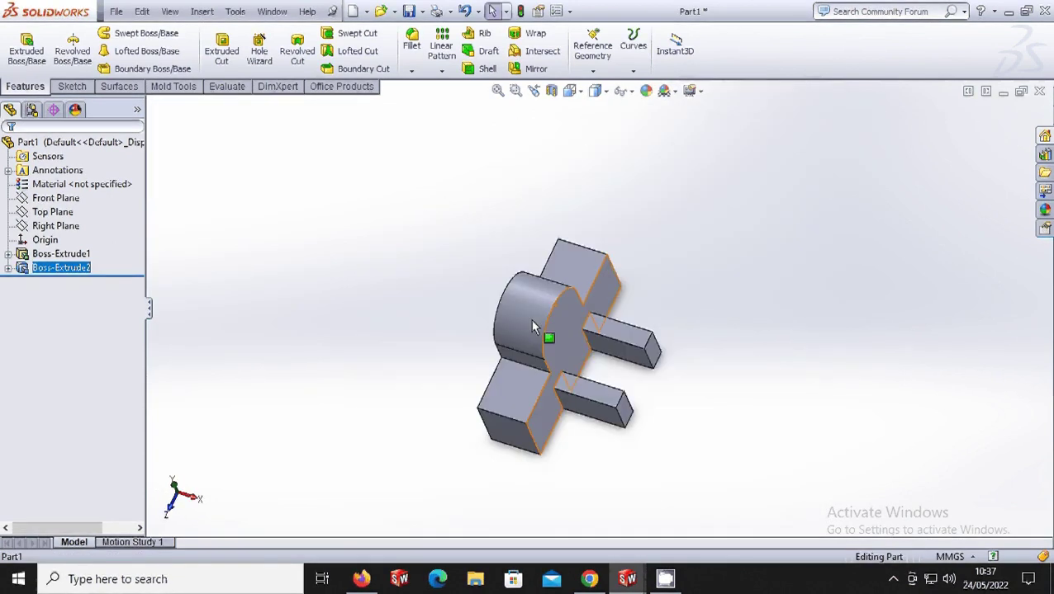
pyautogui.click(569, 90)
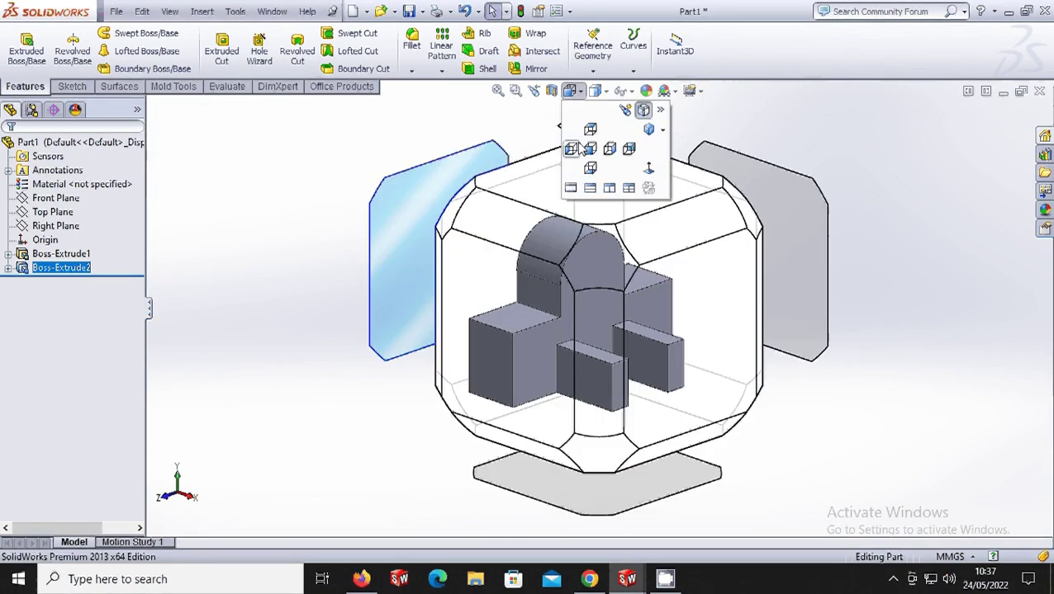
pyautogui.click(571, 149)
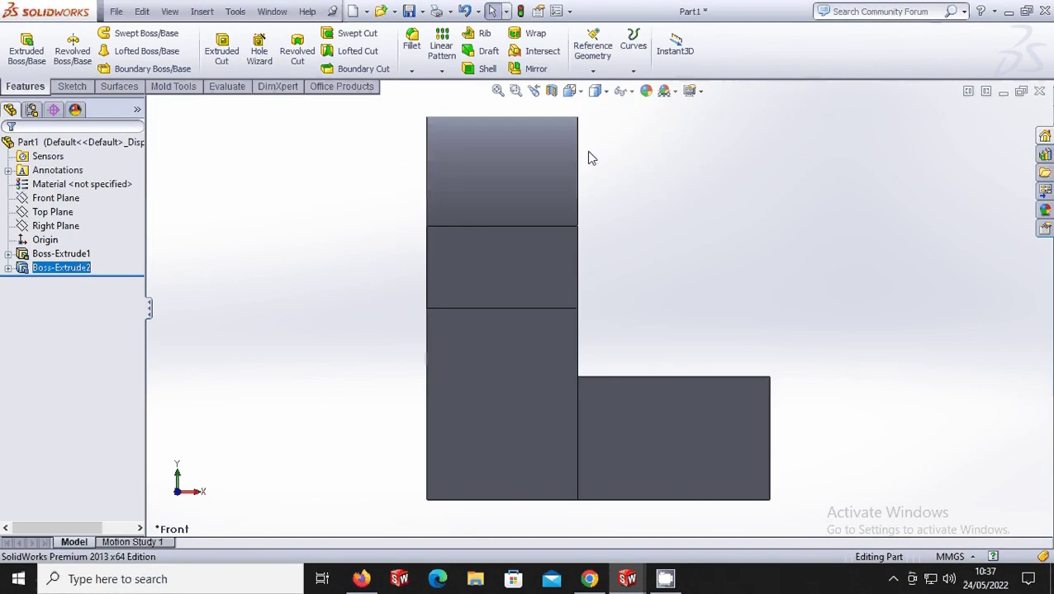
pyautogui.rightClick(639, 444)
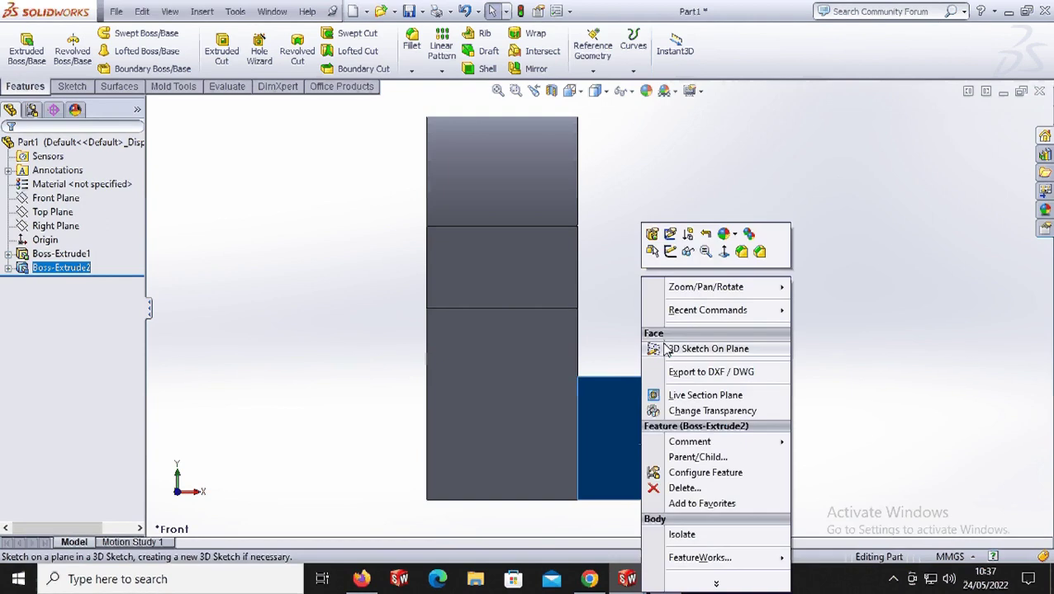
pyautogui.click(670, 252)
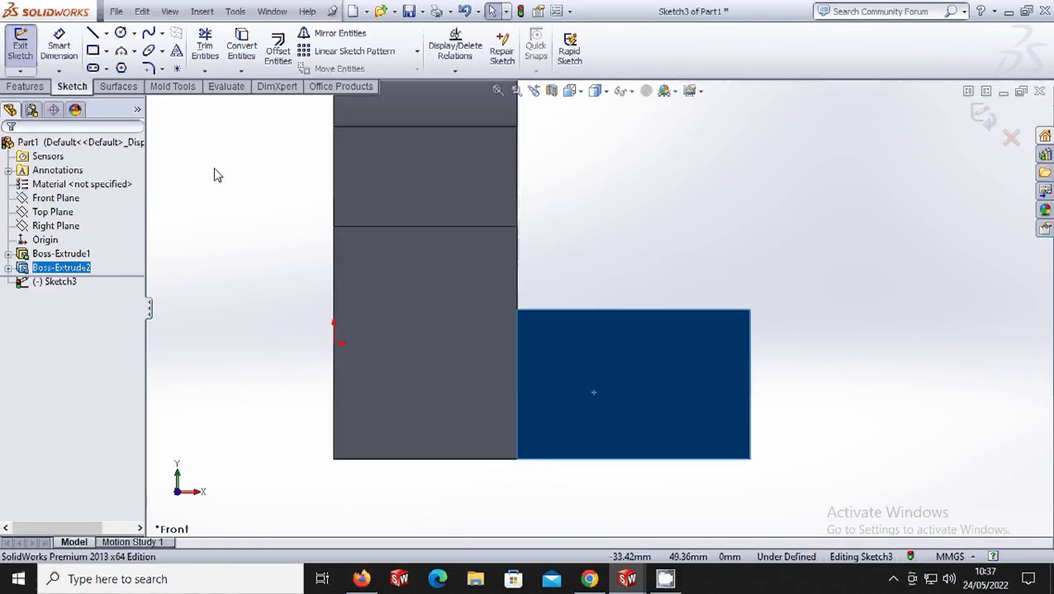
# Step: Draw a short horizontal line along the block's top edge continuing into a slanted line
pyautogui.click(93, 34)
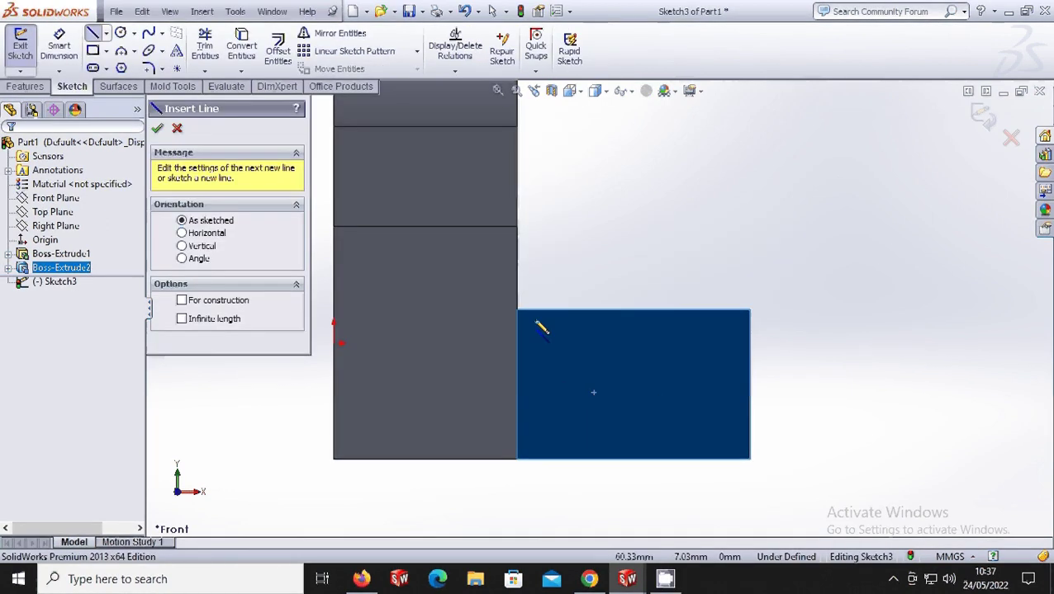
pyautogui.moveTo(517, 310); pyautogui.dragTo(551, 310)
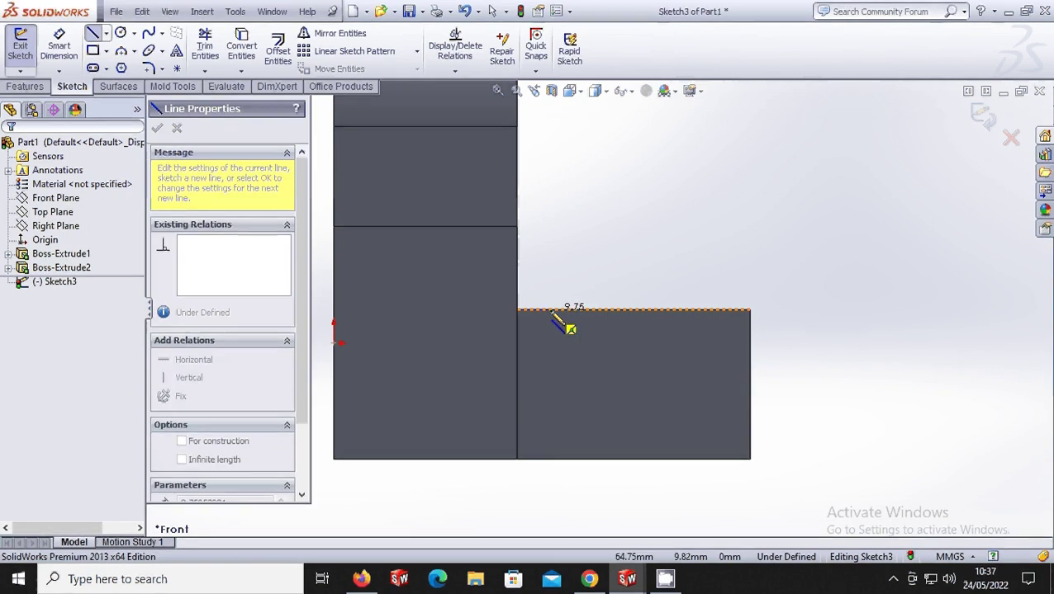
pyautogui.click(763, 412)
pyautogui.press('Escape')
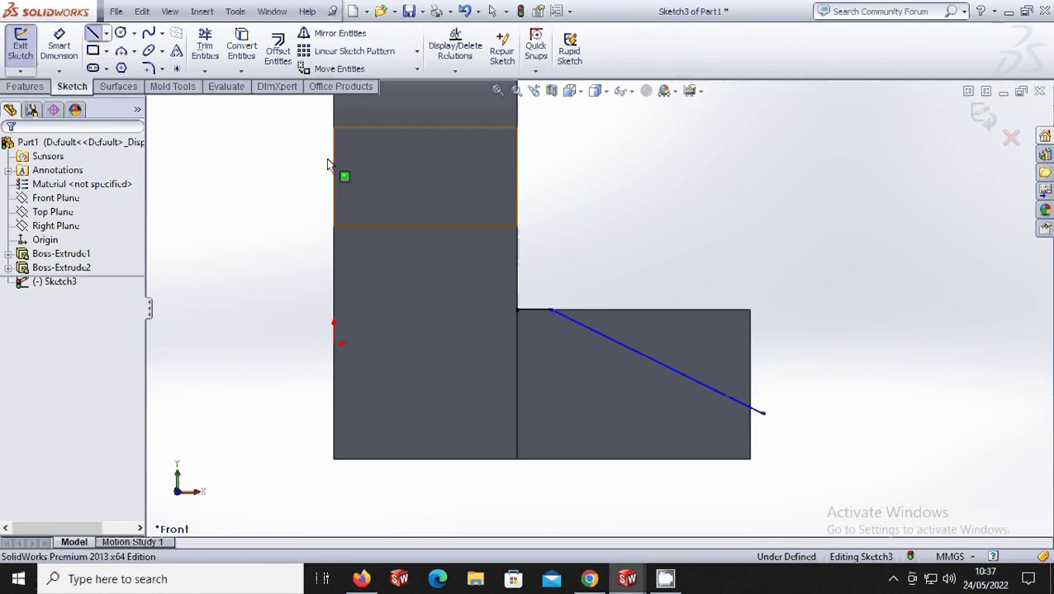
# Step: Dimension the horizontal line to 15 mm and the slope to 15° from the top edge
pyautogui.click(56, 37)
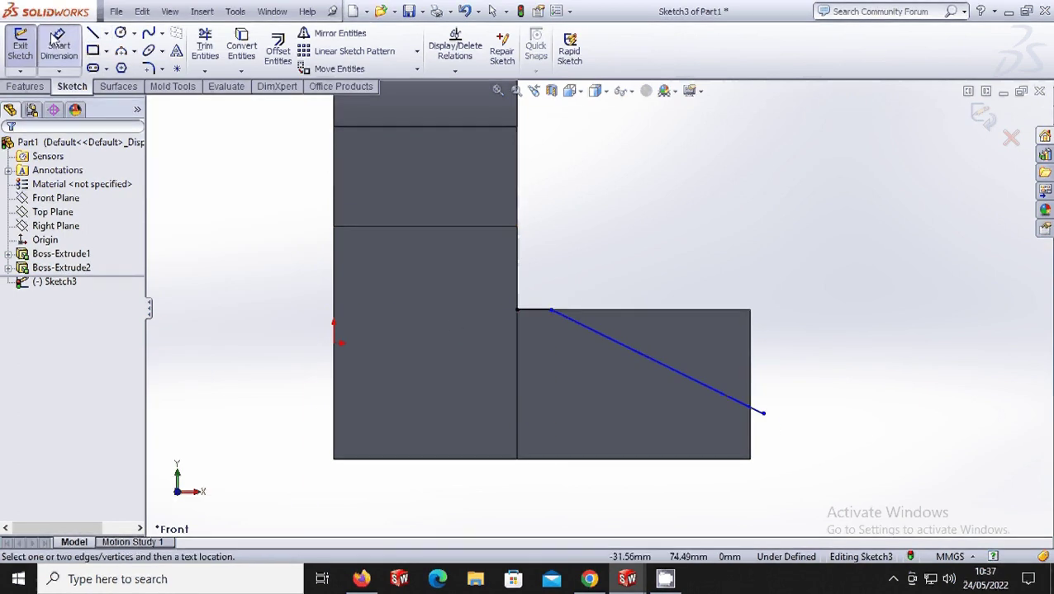
pyautogui.click(536, 310)
pyautogui.click(541, 297)
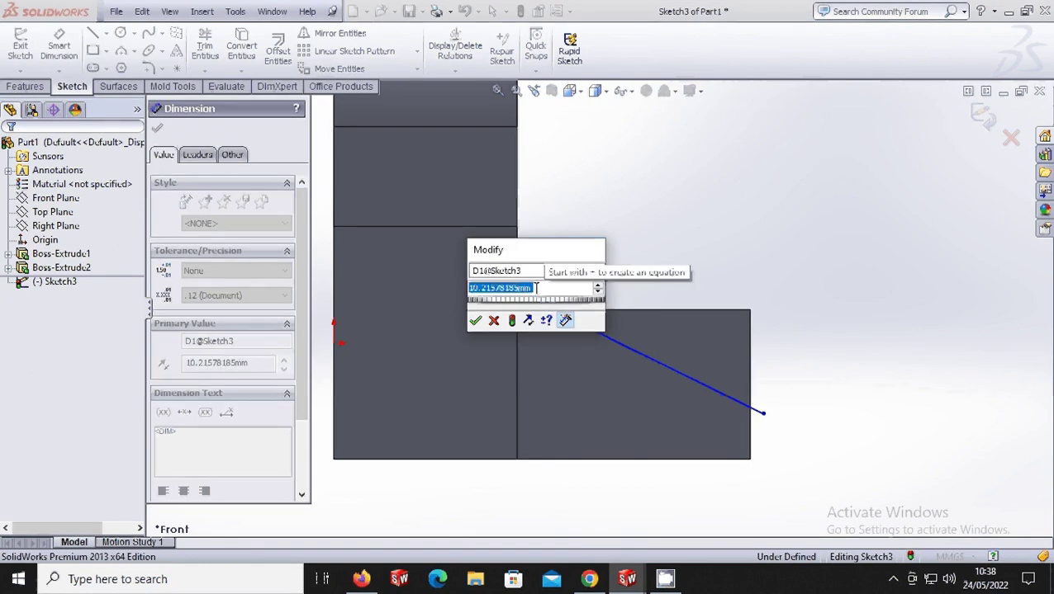
pyautogui.write('15')
pyautogui.click(478, 315)
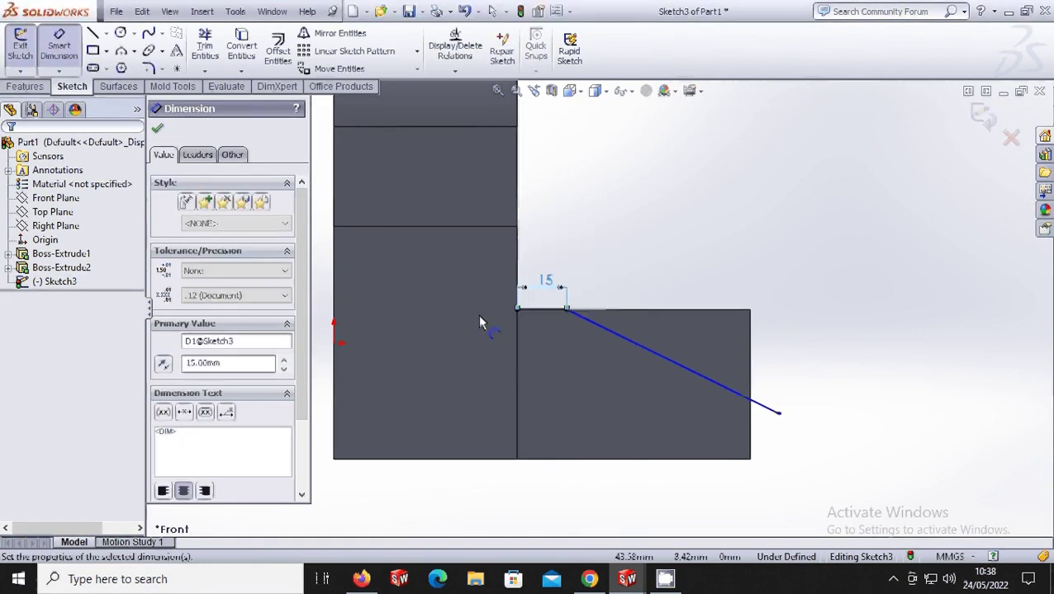
pyautogui.click(596, 313)
pyautogui.click(603, 327)
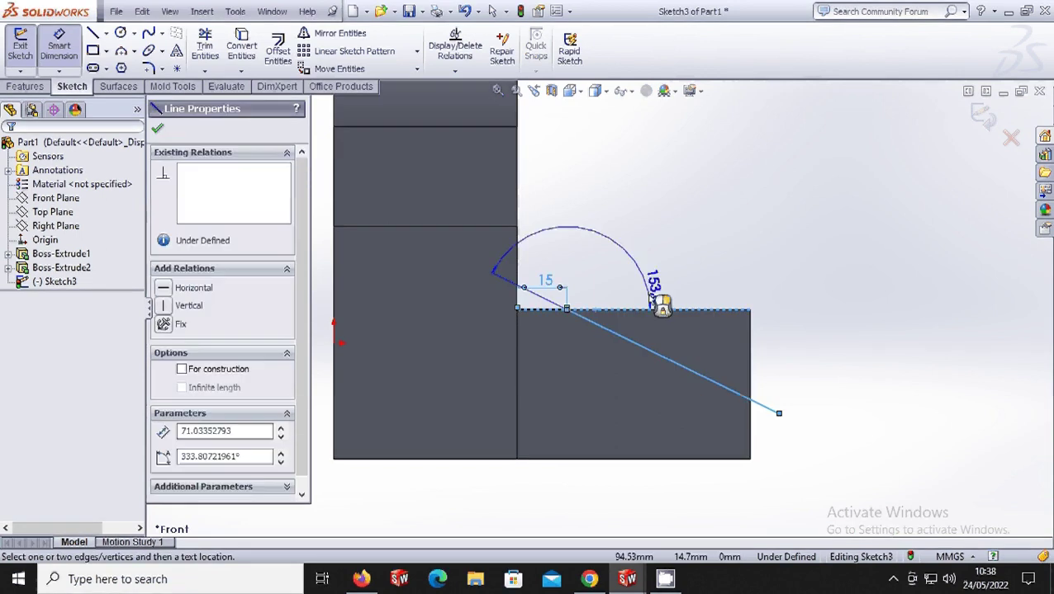
pyautogui.click(673, 334)
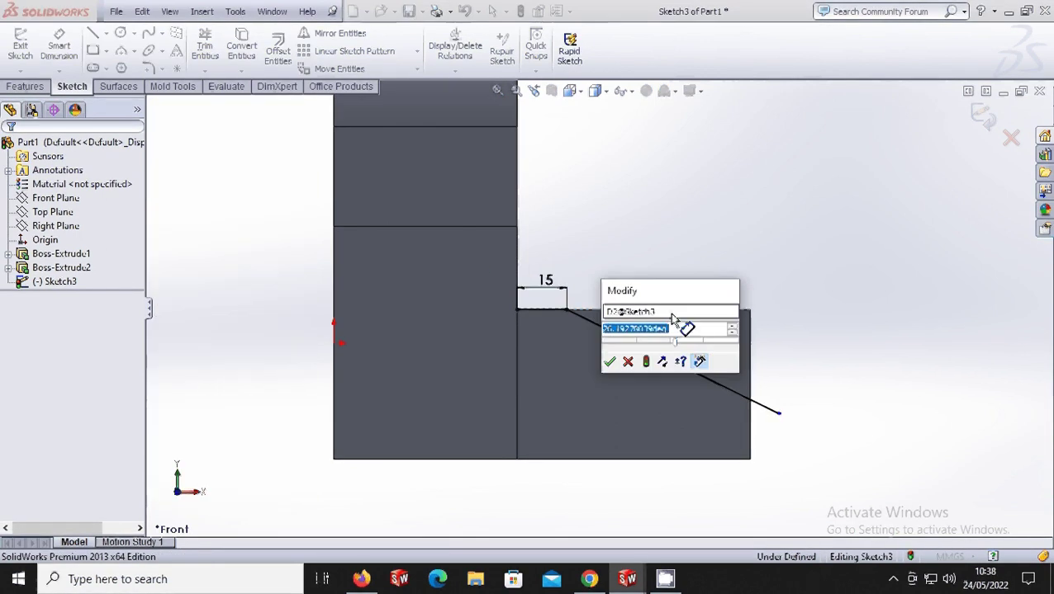
pyautogui.write('15')
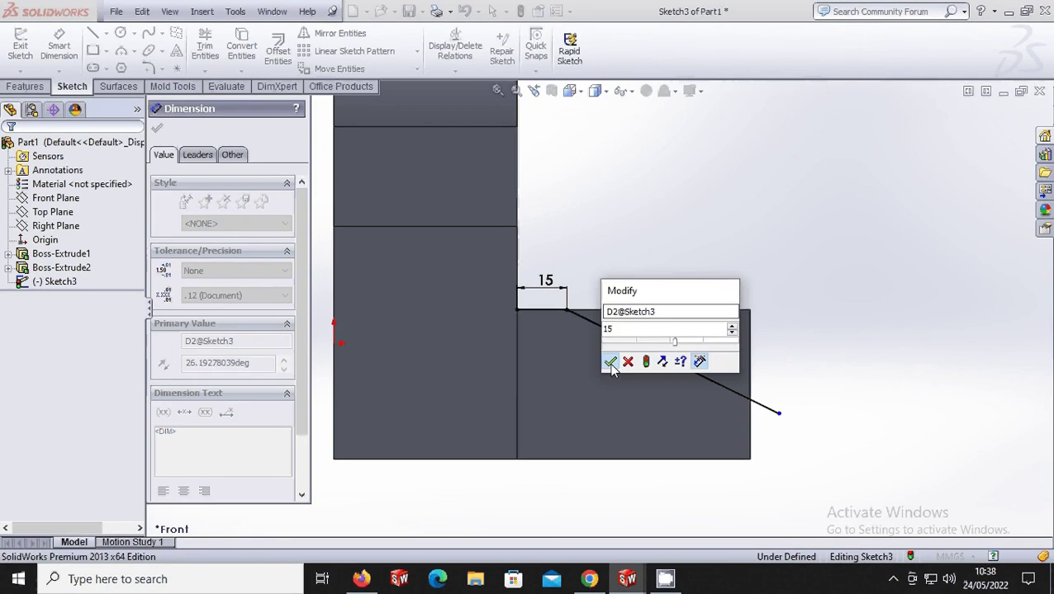
pyautogui.press('Return')
pyautogui.moveTo(667, 335); pyautogui.dragTo(652, 293)
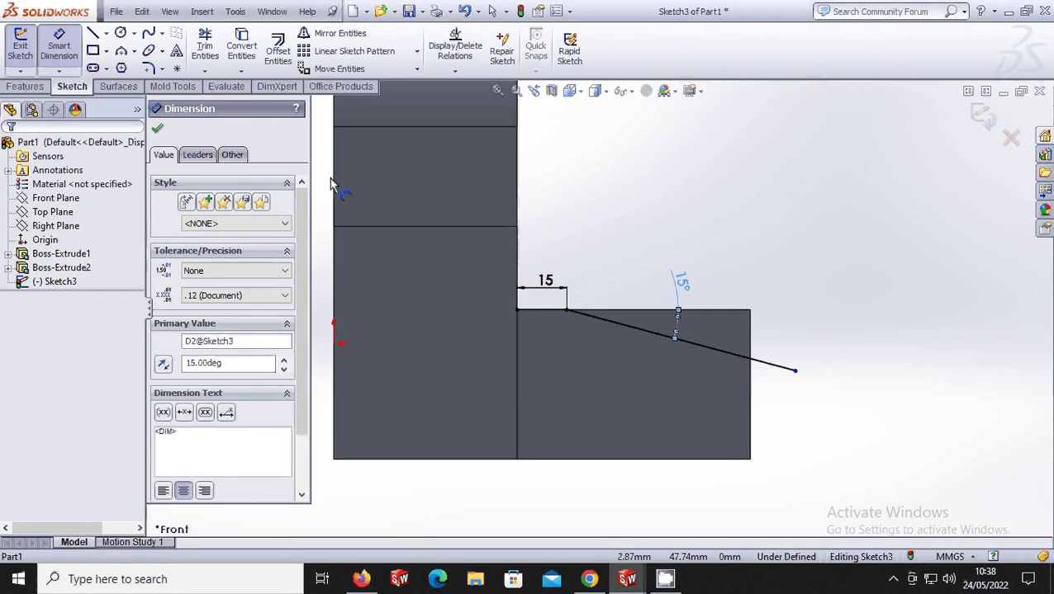
# Step: Draw a vertical line up the block's right edge past the top edge
pyautogui.click(94, 34)
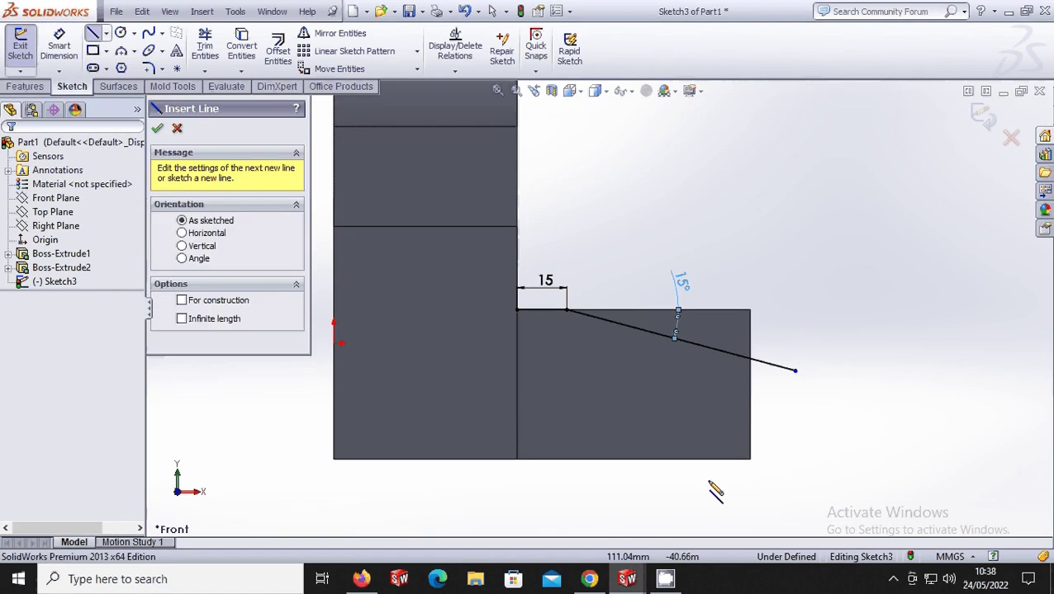
pyautogui.click(749, 459)
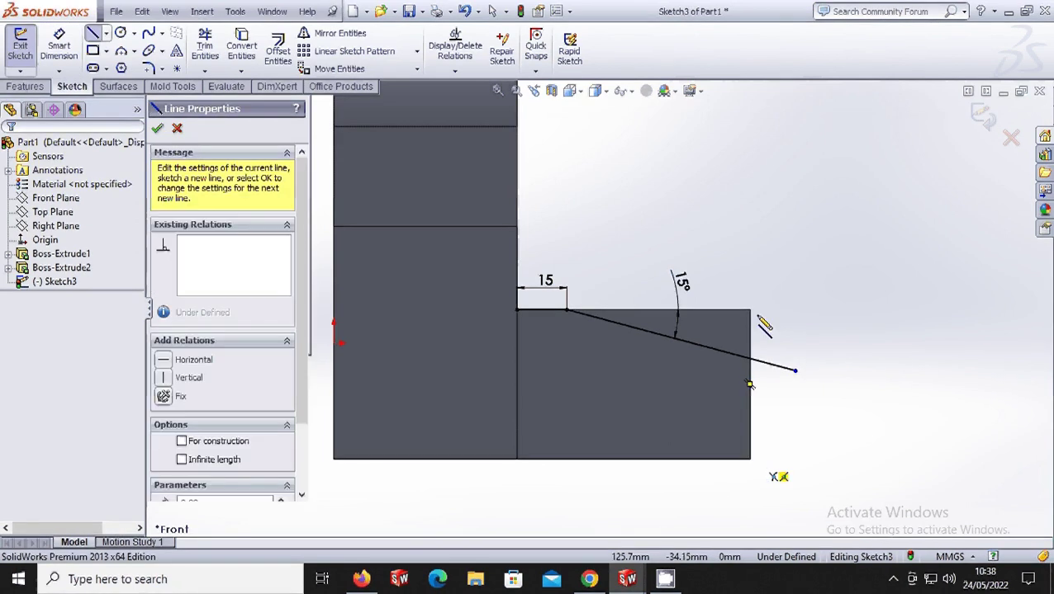
pyautogui.click(750, 271)
pyautogui.press('Escape')
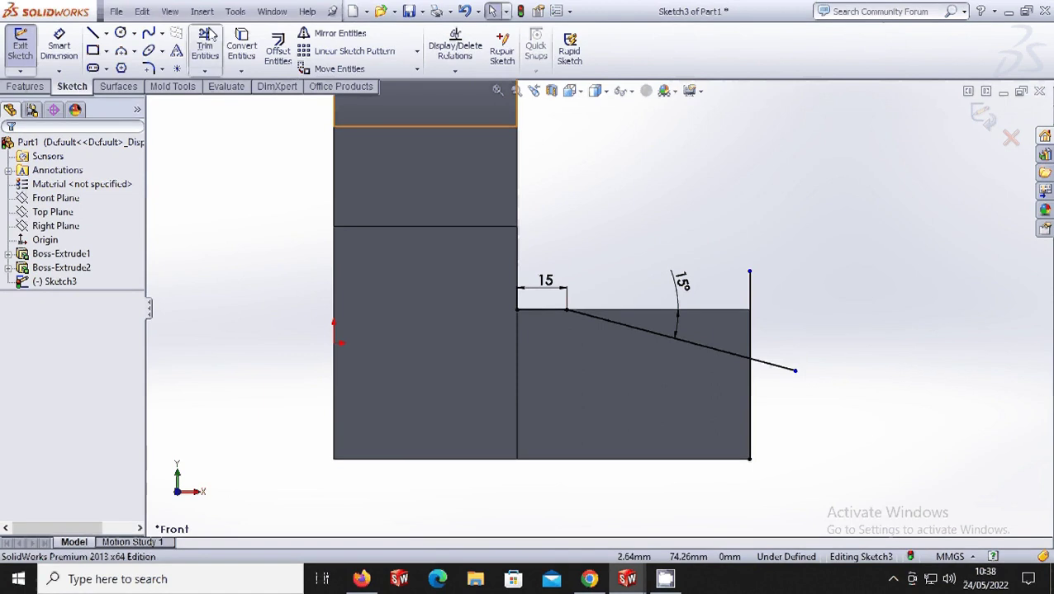
# Step: Corner-trim the line pairs into a closed triangular wedge profile
pyautogui.click(205, 45)
pyautogui.click(170, 260)
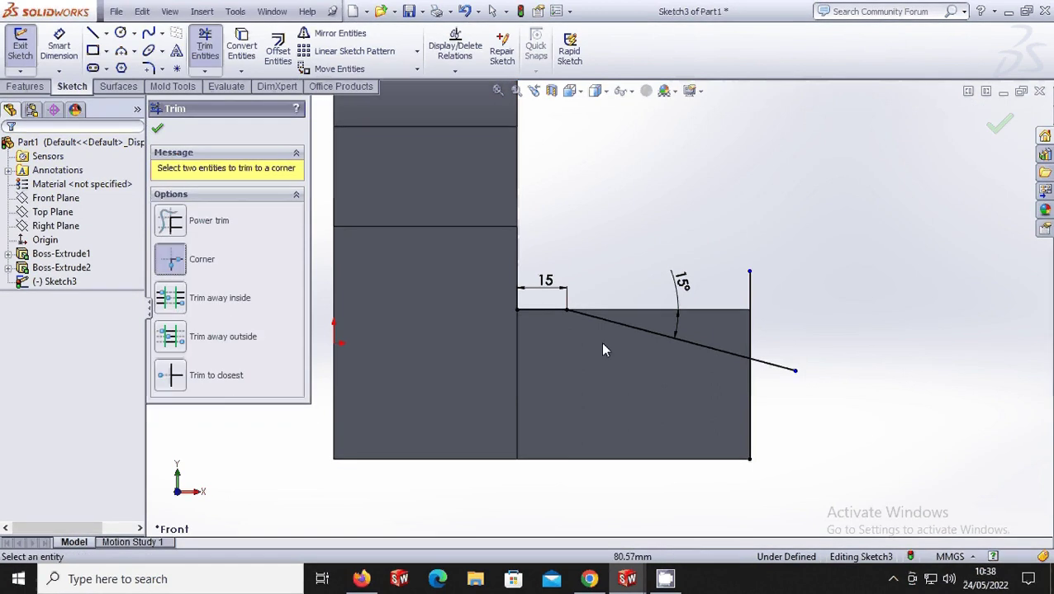
pyautogui.click(541, 311)
pyautogui.click(753, 336)
pyautogui.click(755, 336)
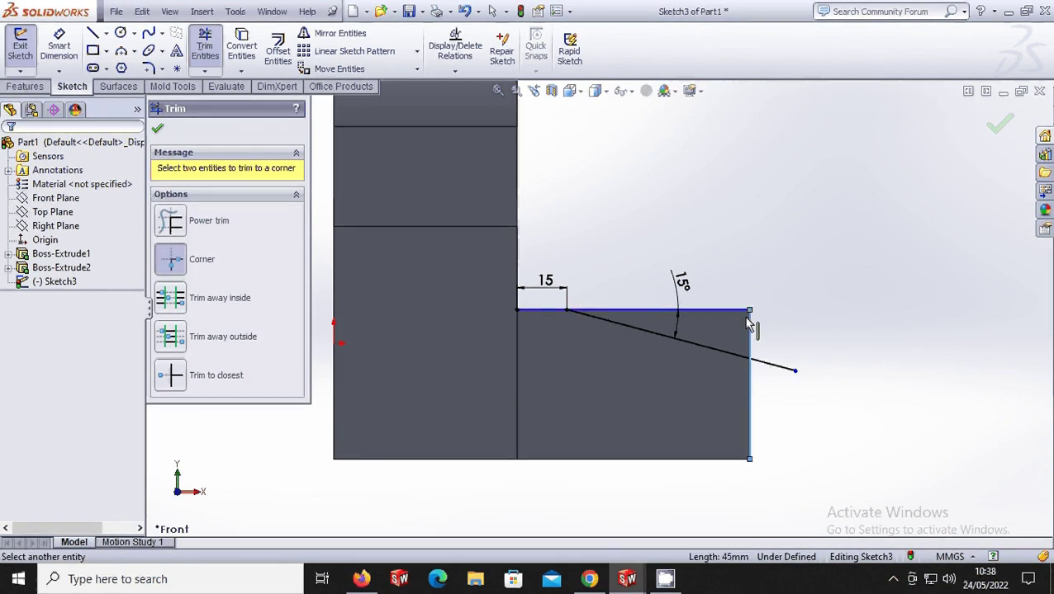
pyautogui.click(720, 352)
pyautogui.click(634, 332)
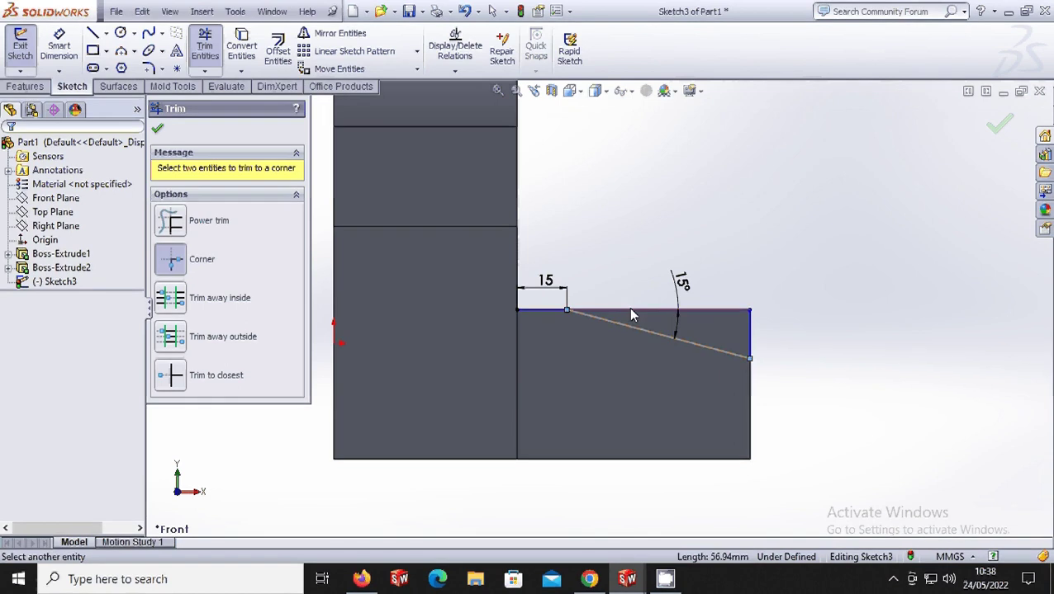
pyautogui.click(630, 310)
pyautogui.click(157, 128)
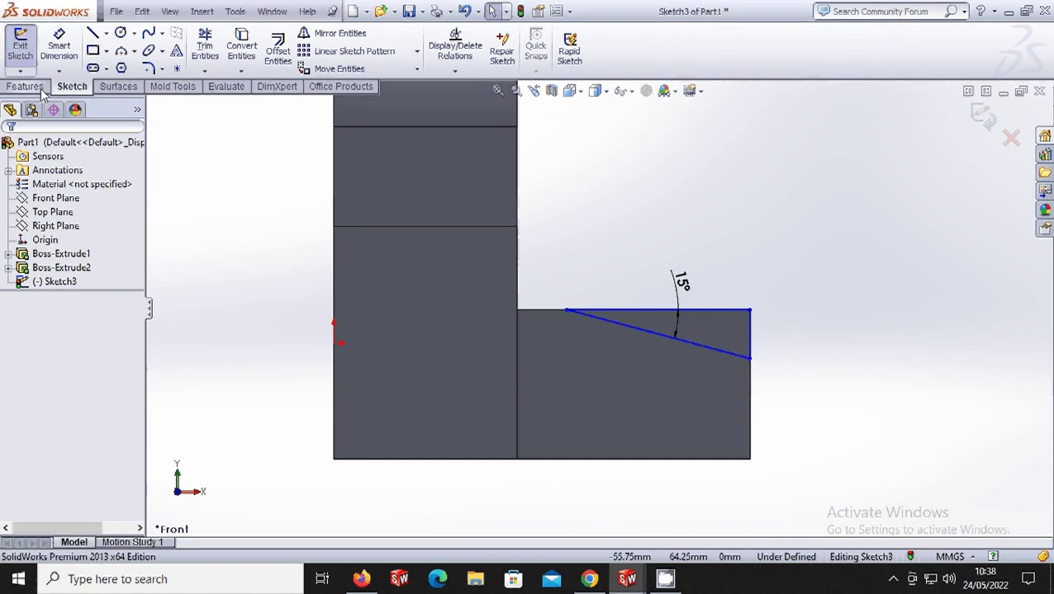
pyautogui.click(27, 87)
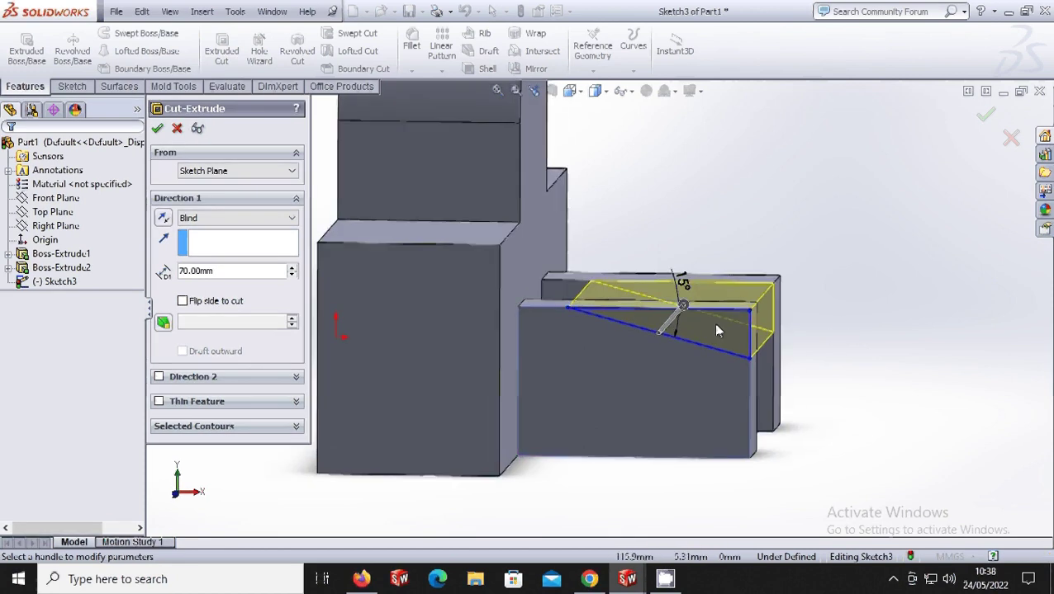
# Step: Extrude-cut the triangular profile 140 mm deep, bevelling both prongs with the 15° slope
pyautogui.click(685, 307)
pyautogui.click(718, 294)
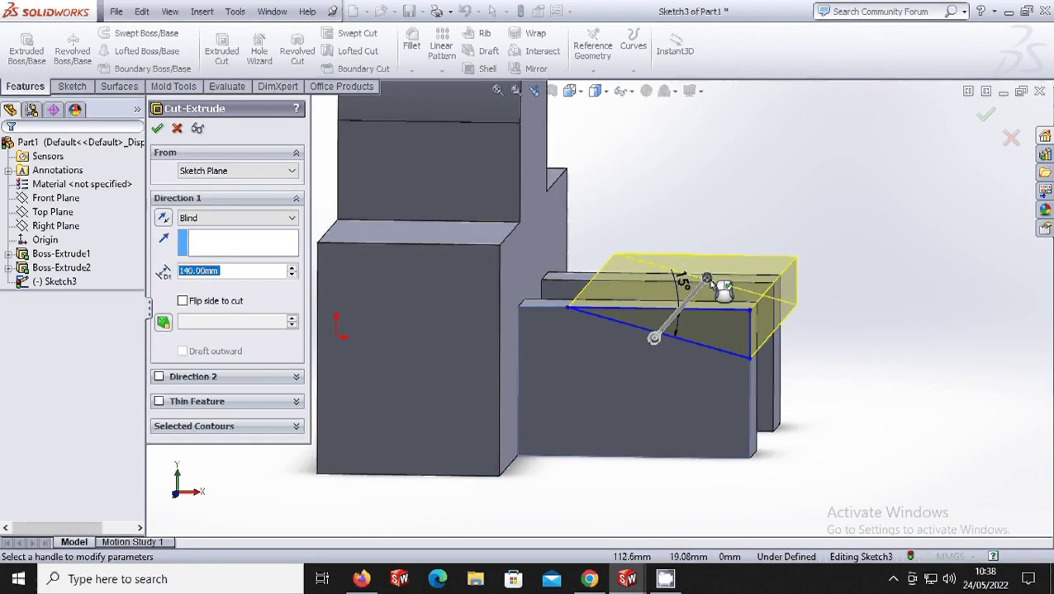
pyautogui.click(156, 128)
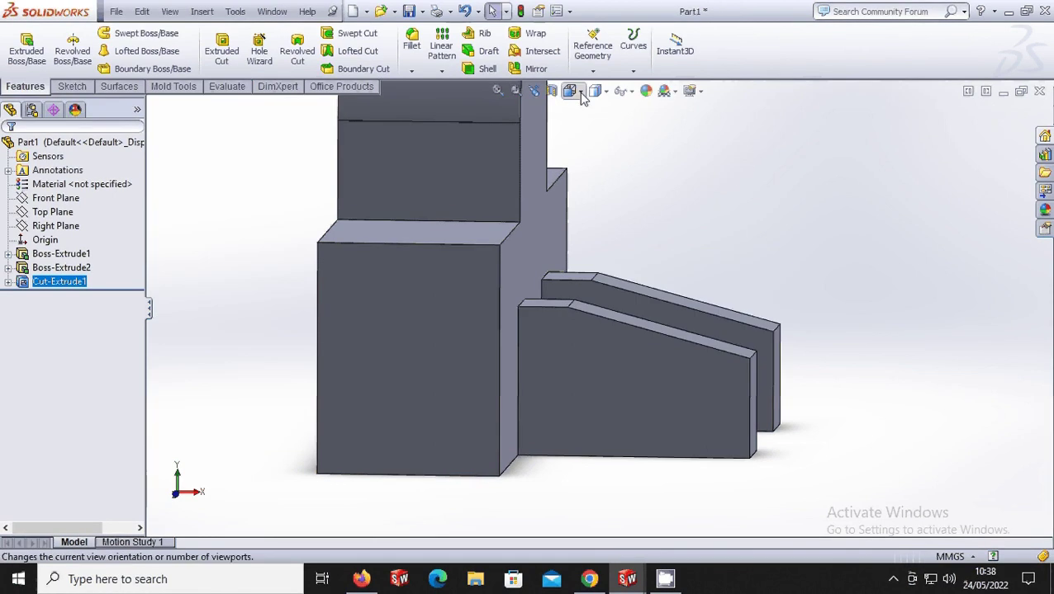
# Step: Set the view to Front and open a new Sketch4 on the Front Plane
pyautogui.click(582, 96)
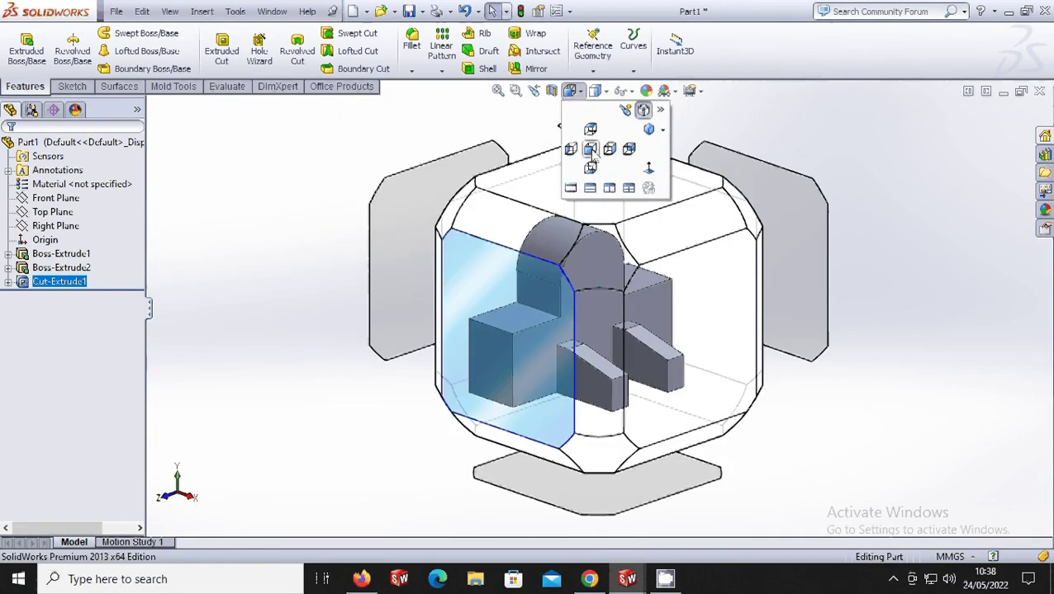
pyautogui.click(413, 264)
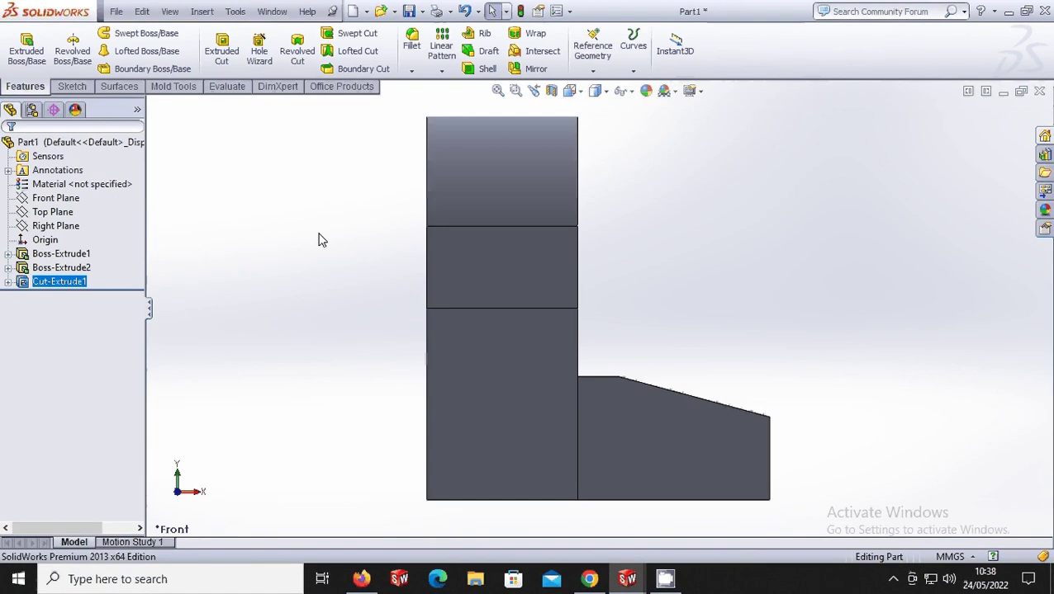
pyautogui.rightClick(55, 198)
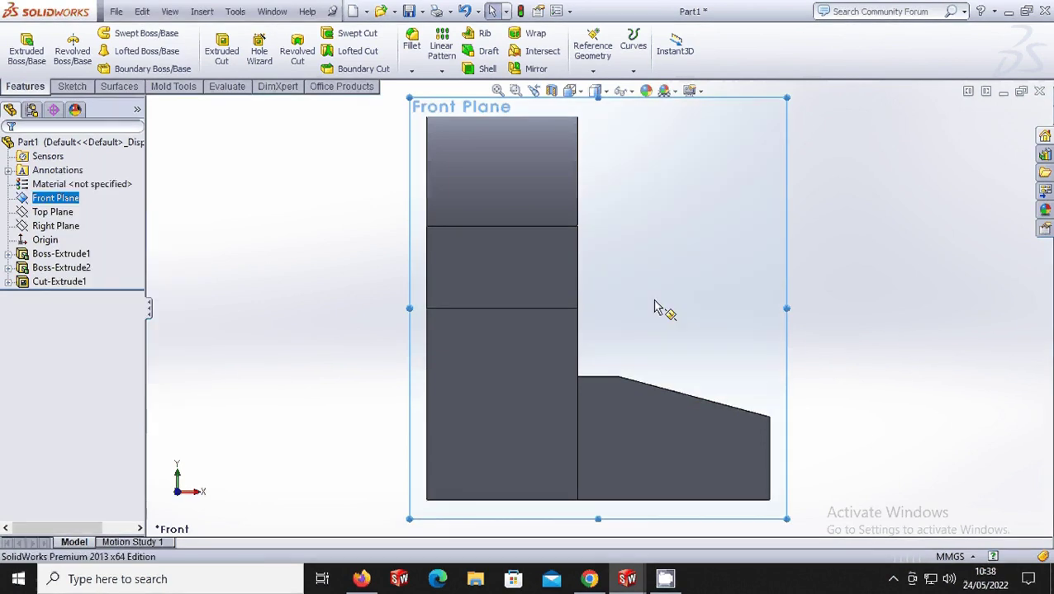
pyautogui.moveTo(688, 299); pyautogui.dragTo(646, 292, button='middle')
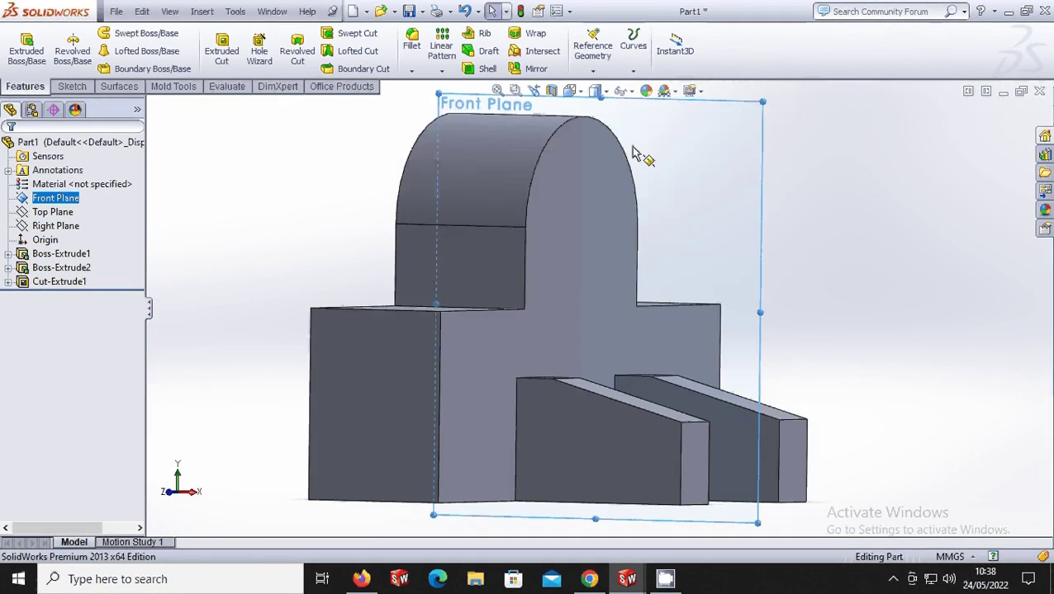
pyautogui.click(569, 90)
pyautogui.click(590, 148)
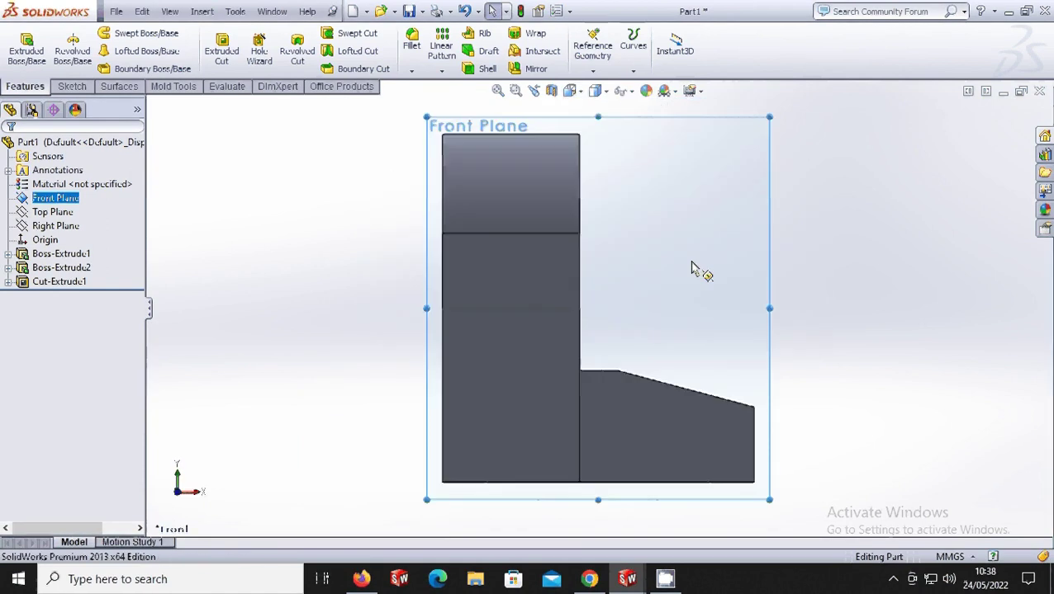
pyautogui.rightClick(696, 263)
pyautogui.click(725, 238)
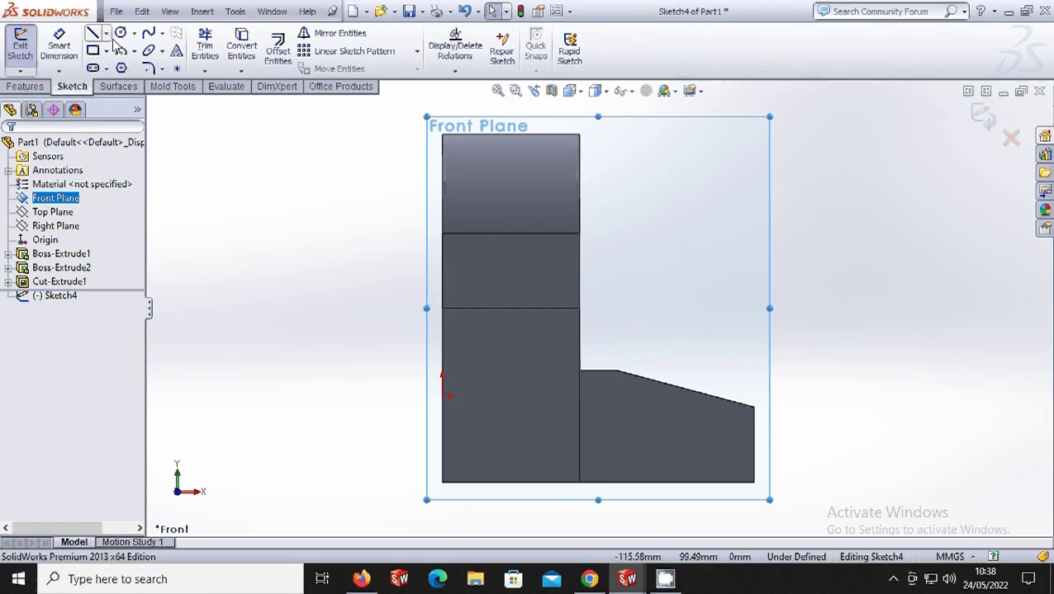
# Step: Draw a circle in the lower right plate and dimension it Ø20
pyautogui.click(121, 33)
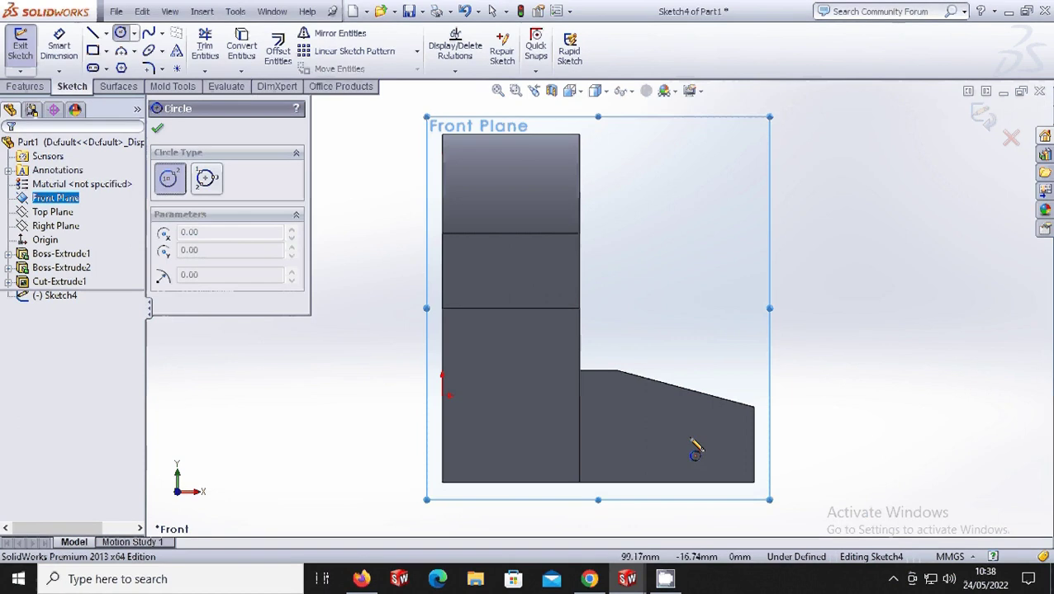
pyautogui.moveTo(688, 437); pyautogui.dragTo(720, 429)
pyautogui.press('Escape')
pyautogui.click(59, 45)
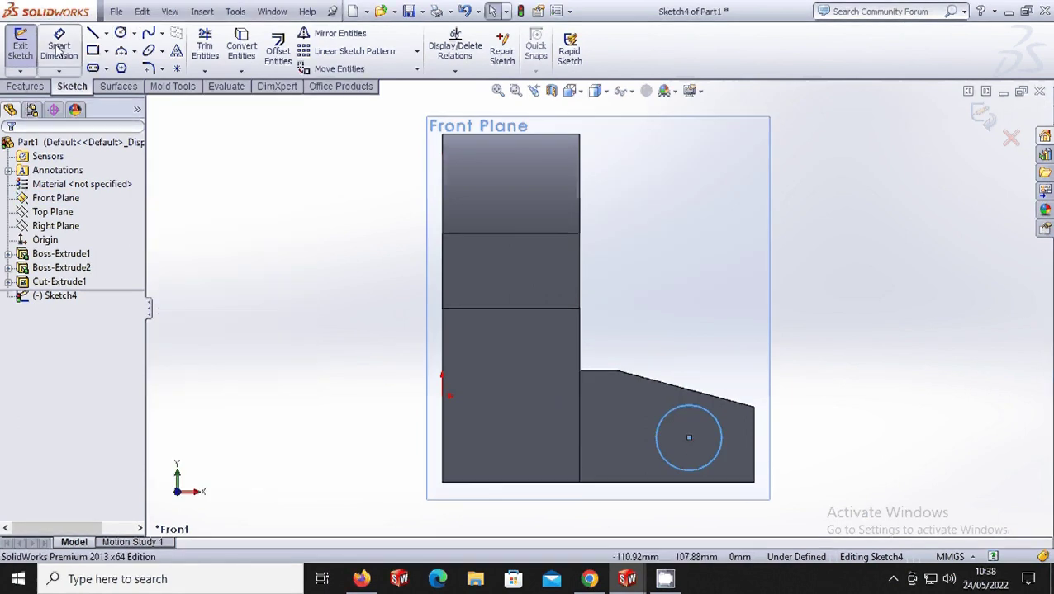
pyautogui.click(665, 438)
pyautogui.click(640, 425)
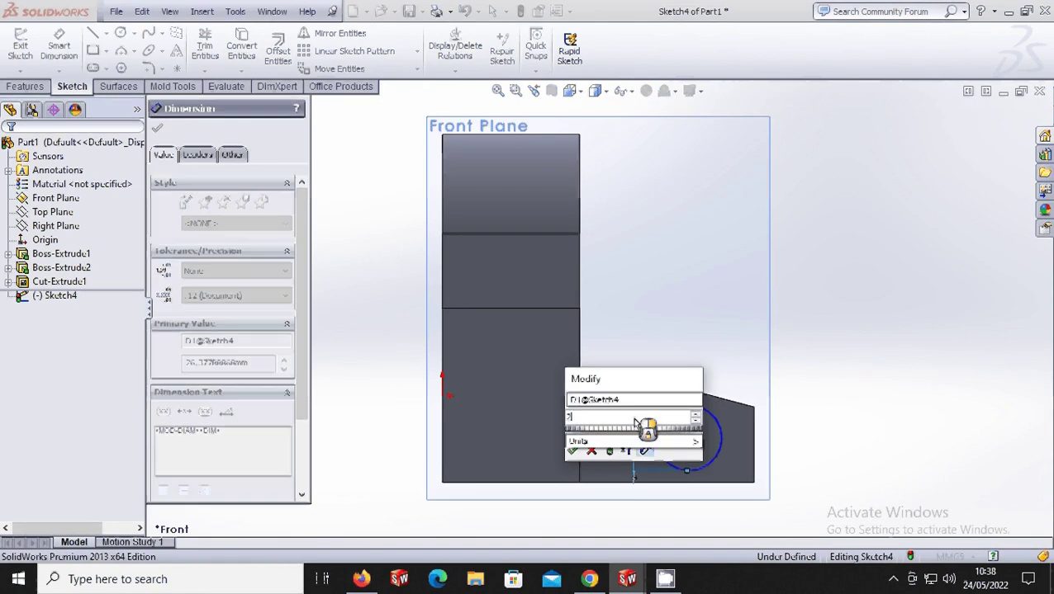
pyautogui.write('20')
pyautogui.click(573, 450)
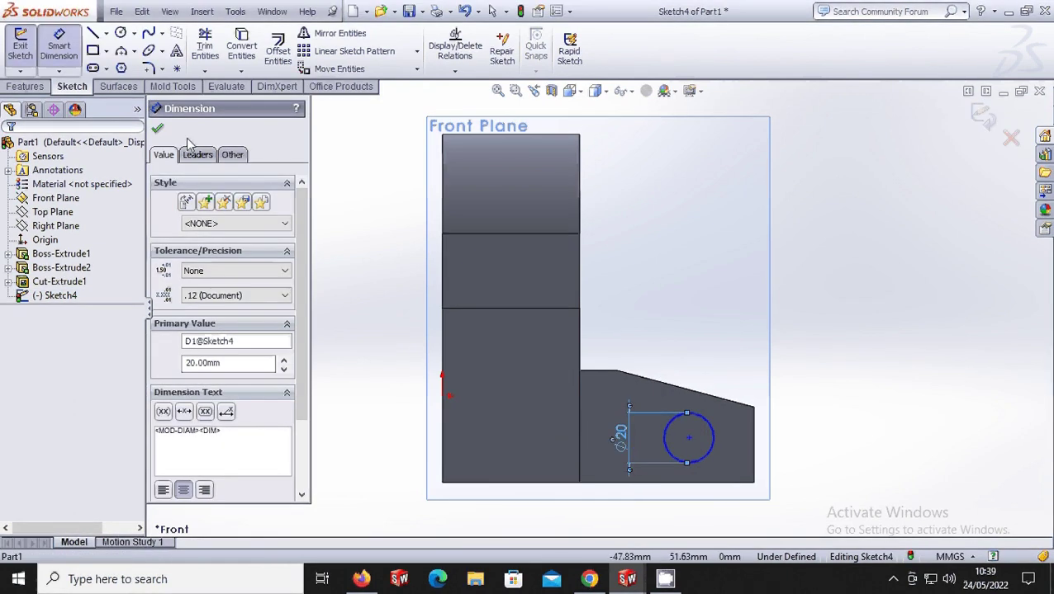
# Step: Locate the circle centre 17 mm above the bottom edge and 27 mm from the right corner
pyautogui.click(703, 483)
pyautogui.click(689, 437)
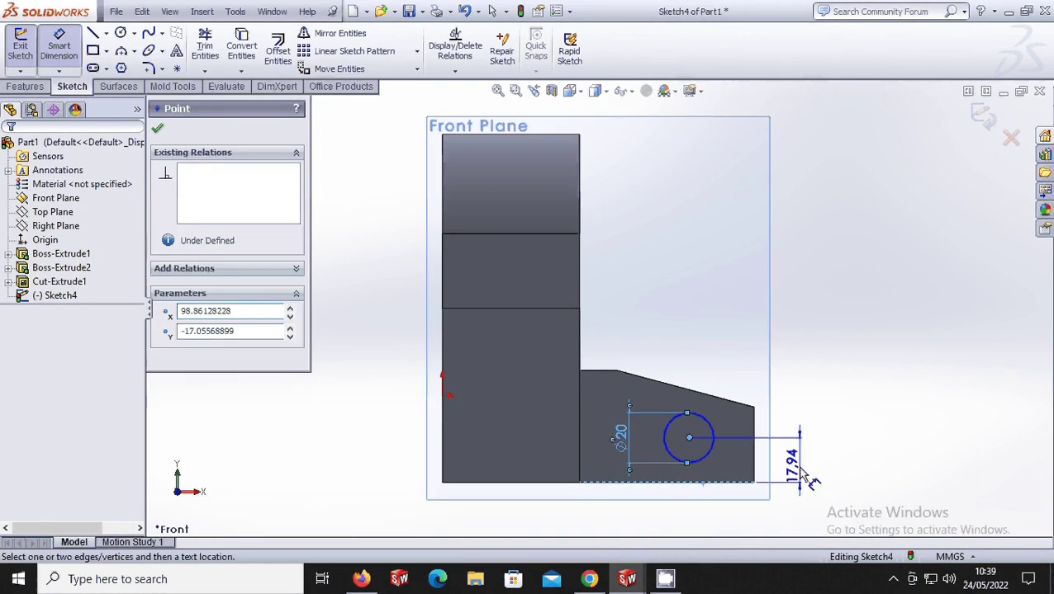
pyautogui.click(805, 477)
pyautogui.write('17')
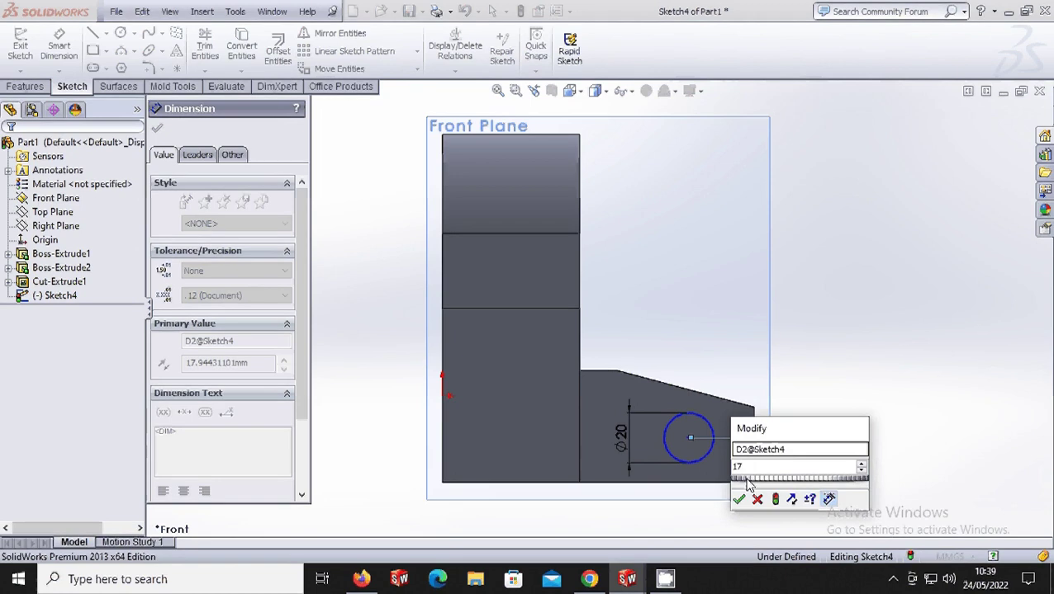
pyautogui.click(737, 501)
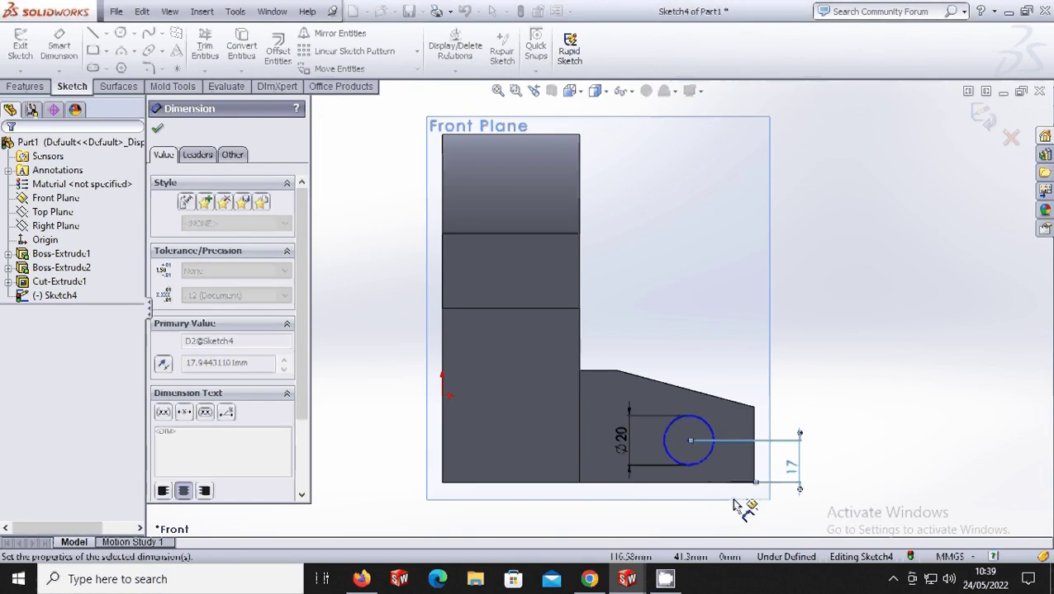
pyautogui.click(691, 444)
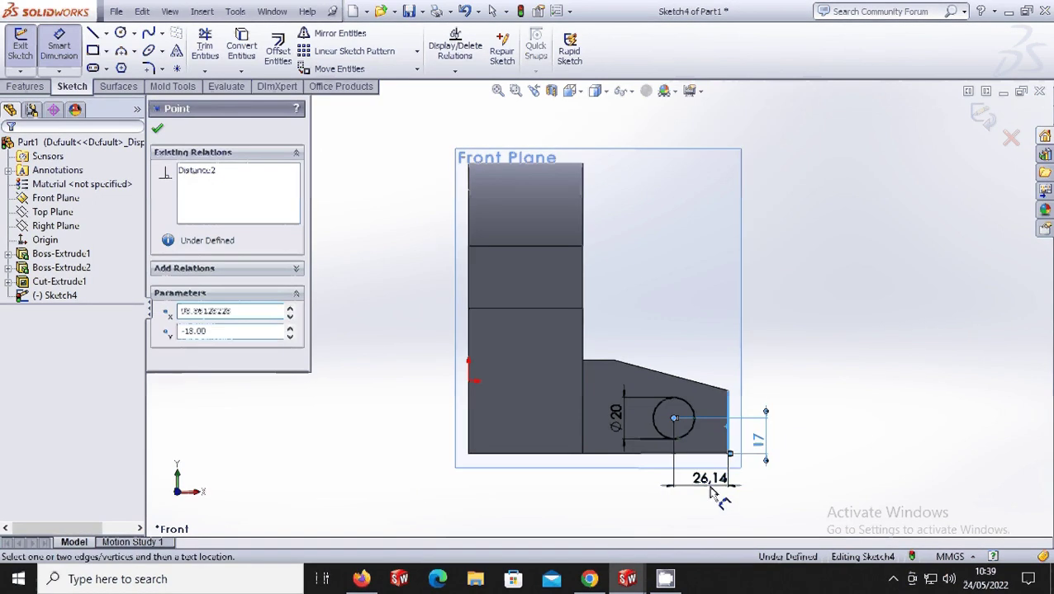
pyautogui.click(717, 495)
pyautogui.write('27')
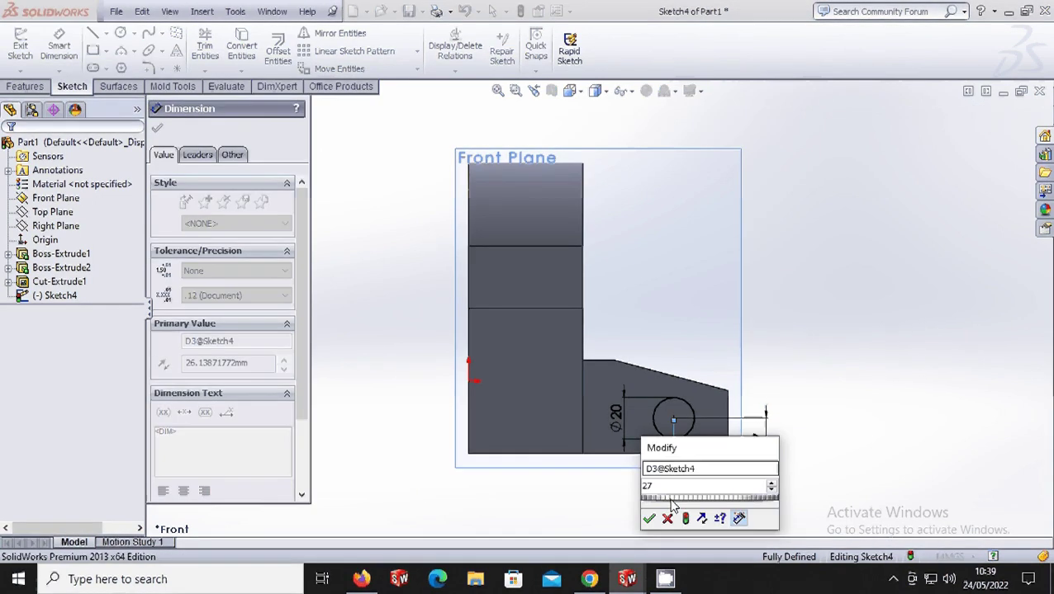
pyautogui.click(649, 519)
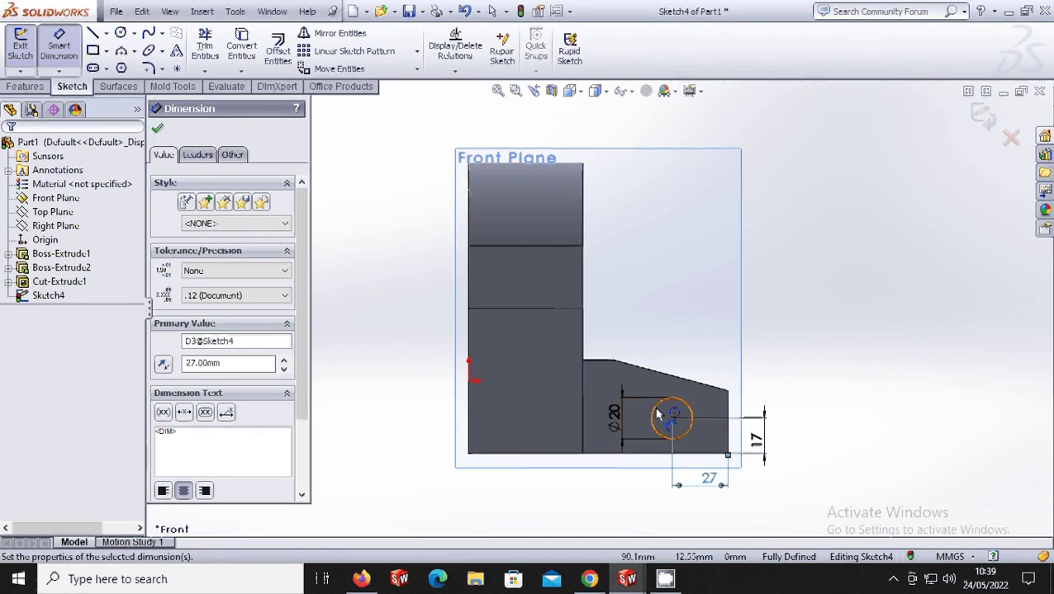
pyautogui.moveTo(660, 419)
pyautogui.mouseDown(button='middle')
pyautogui.moveTo(594, 439)
pyautogui.moveTo(565, 418)
pyautogui.mouseUp(button='middle')
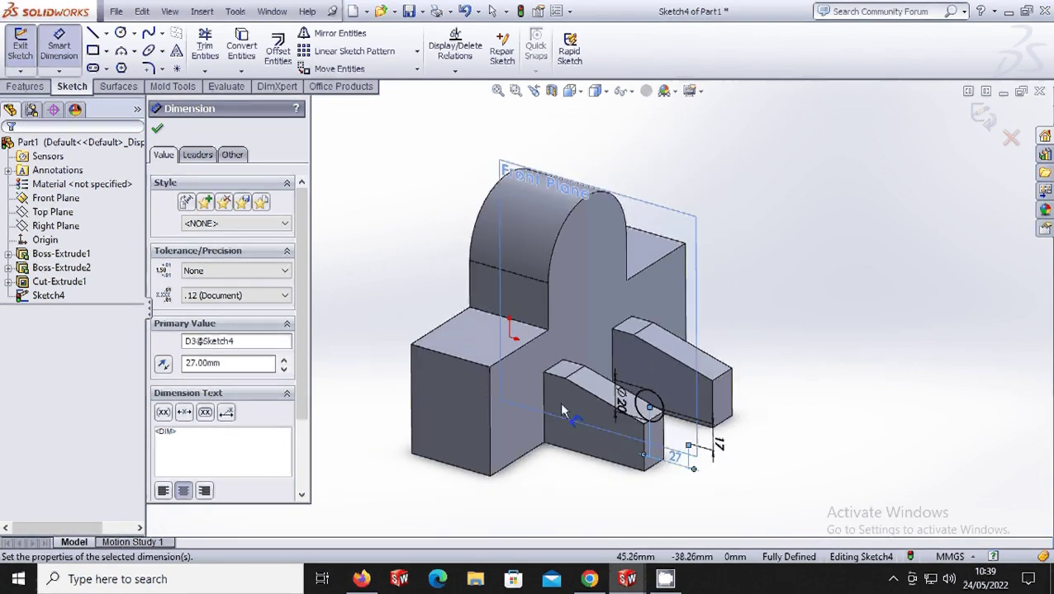
pyautogui.click(32, 87)
# Step: Extrude the Ø20 circle 130 mm with a Mid Plane end condition to form the pin
pyautogui.click(27, 50)
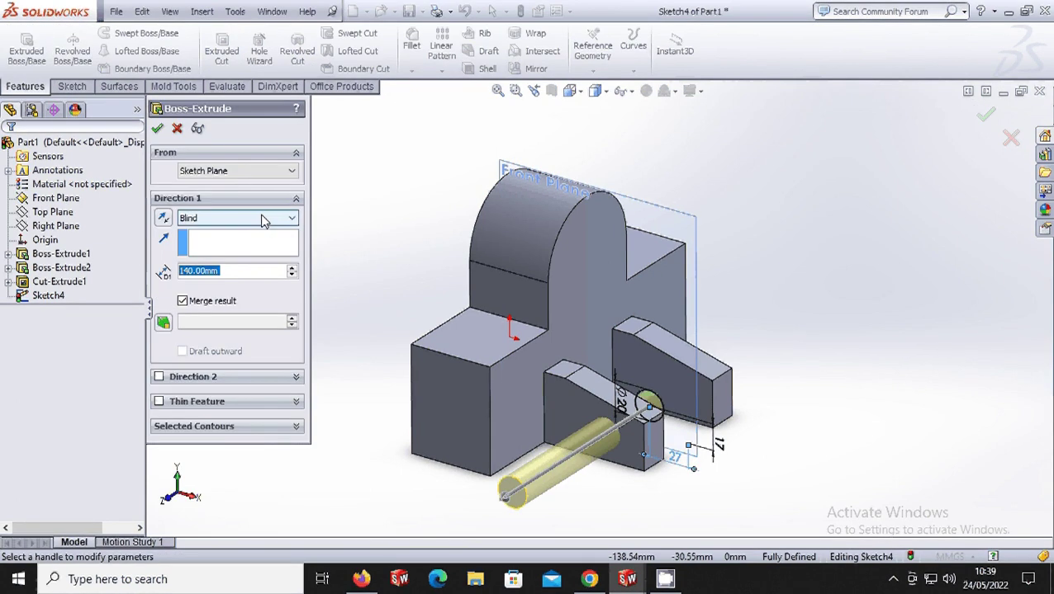
pyautogui.click(263, 219)
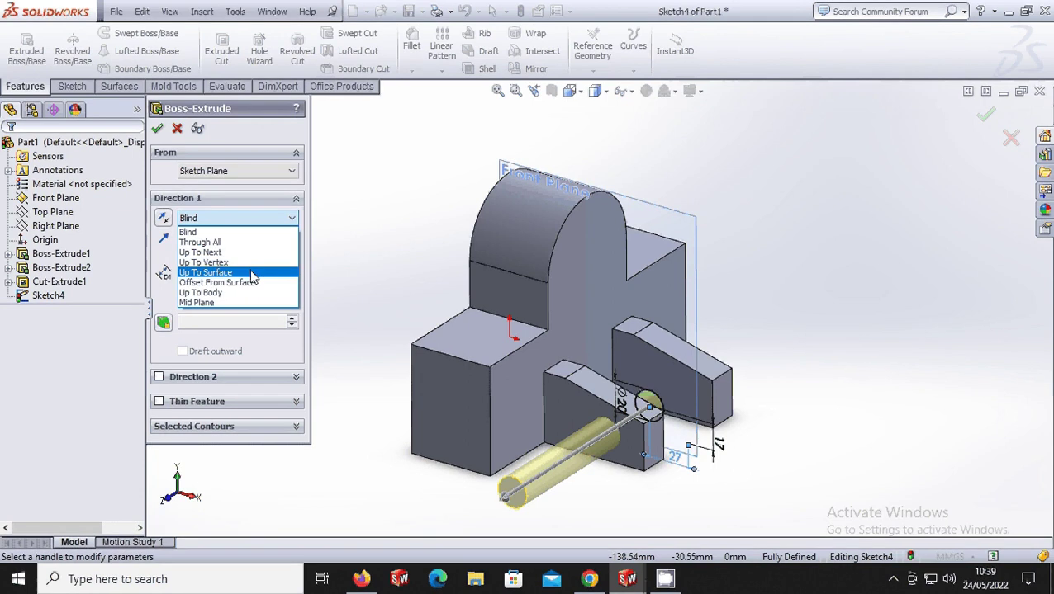
pyautogui.click(198, 302)
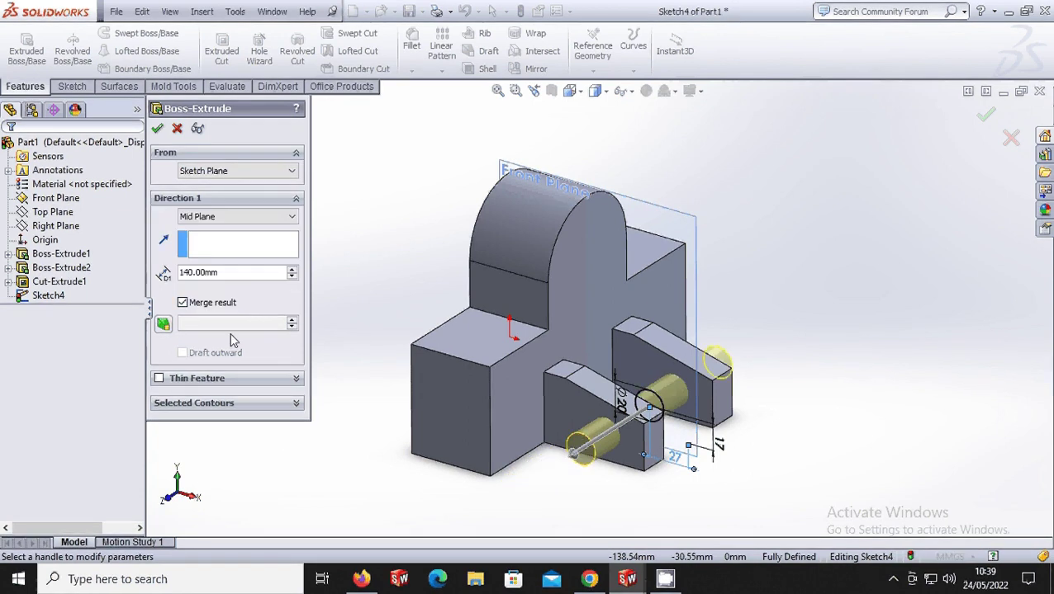
pyautogui.moveTo(232, 278); pyautogui.dragTo(158, 278)
pyautogui.write('13')
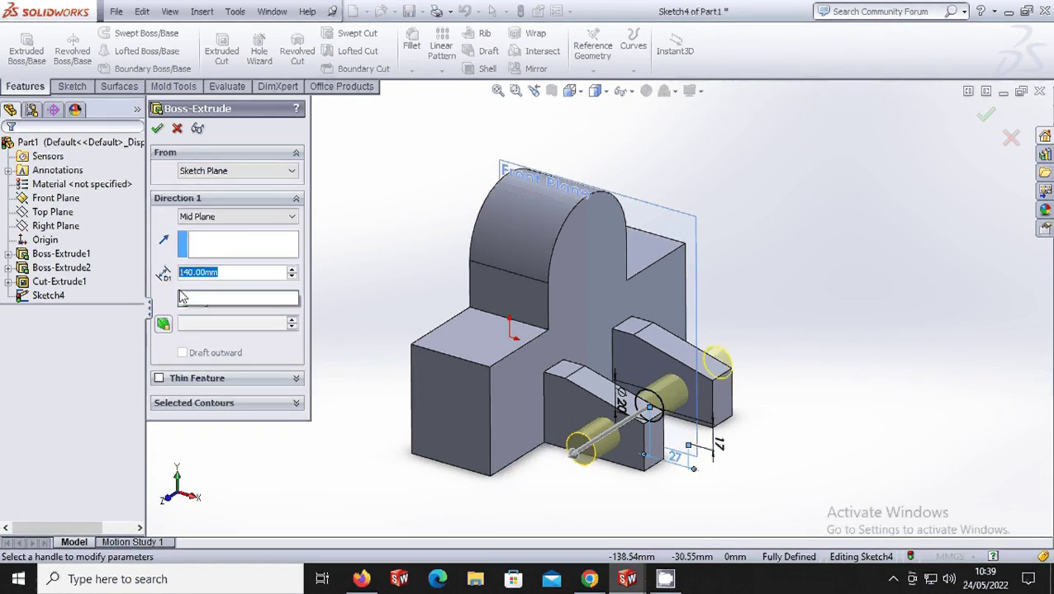
pyautogui.write('0')
pyautogui.press('Return')
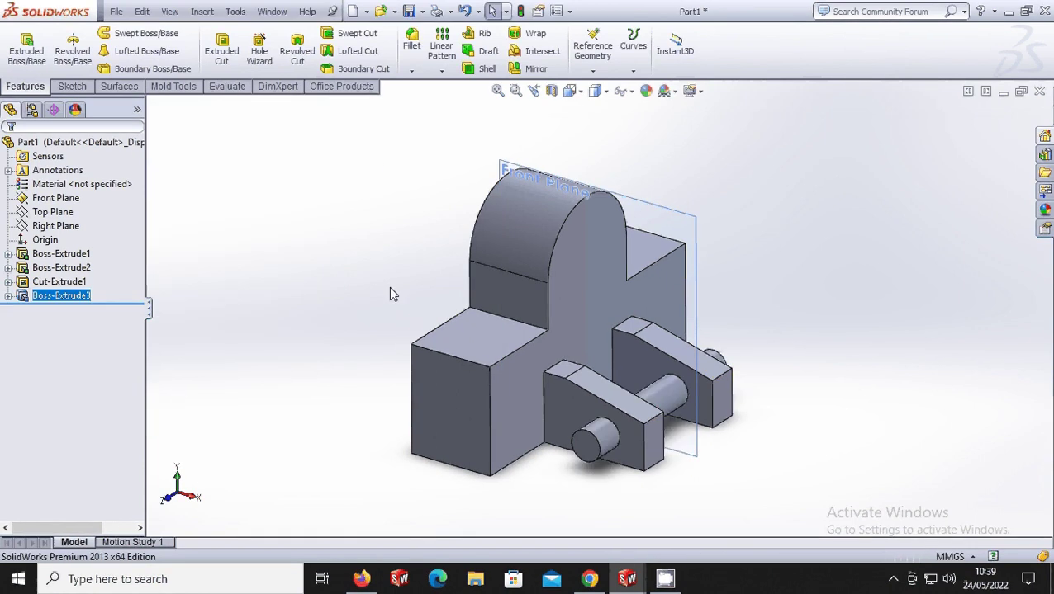
# Step: Measure the distance from the pin's end face to the boss face (20 mm)
pyautogui.click(227, 86)
pyautogui.click(59, 50)
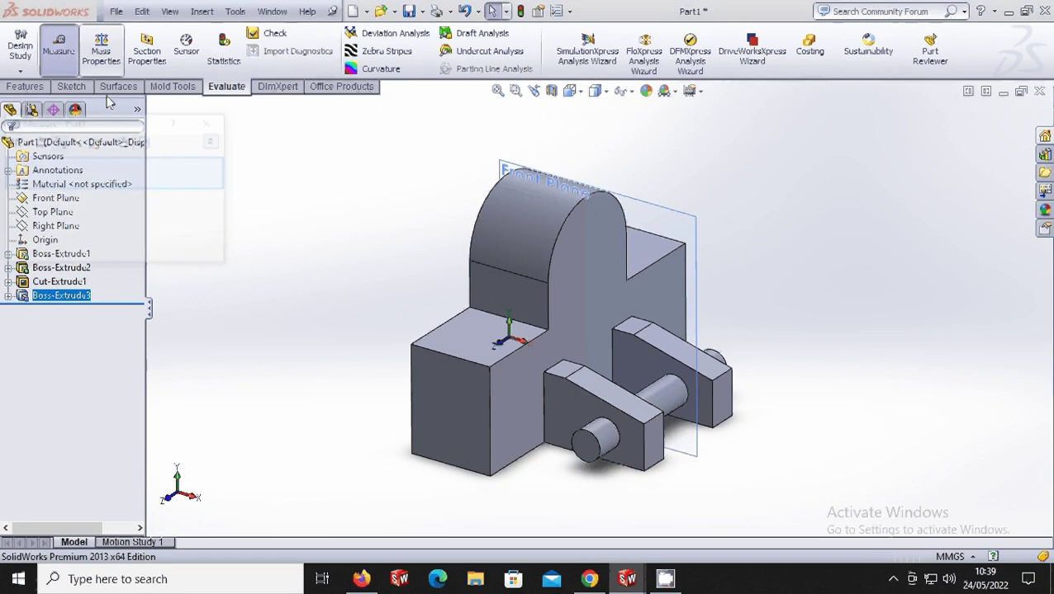
pyautogui.click(583, 443)
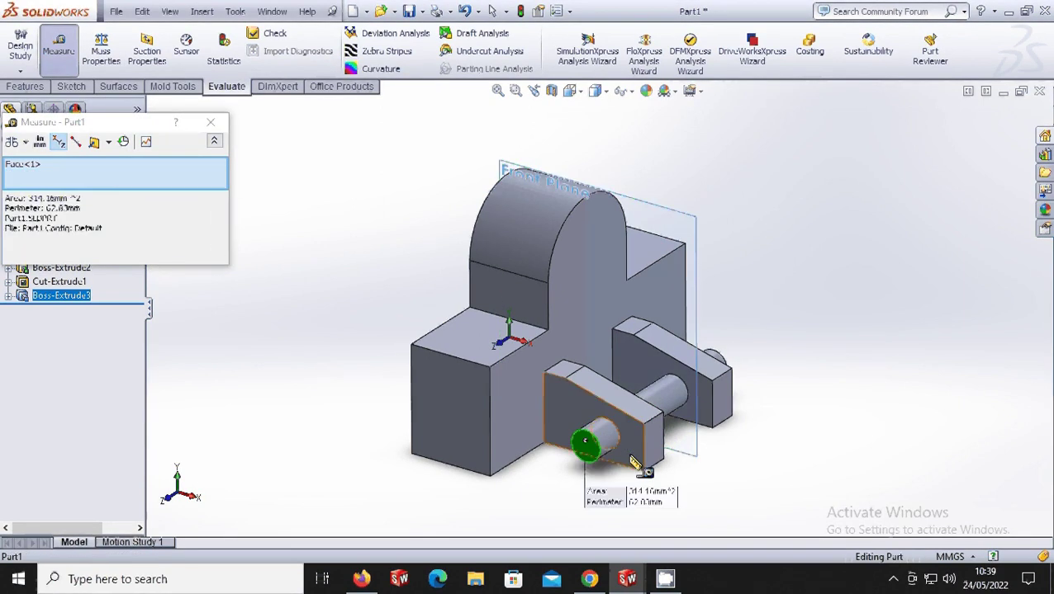
pyautogui.click(637, 461)
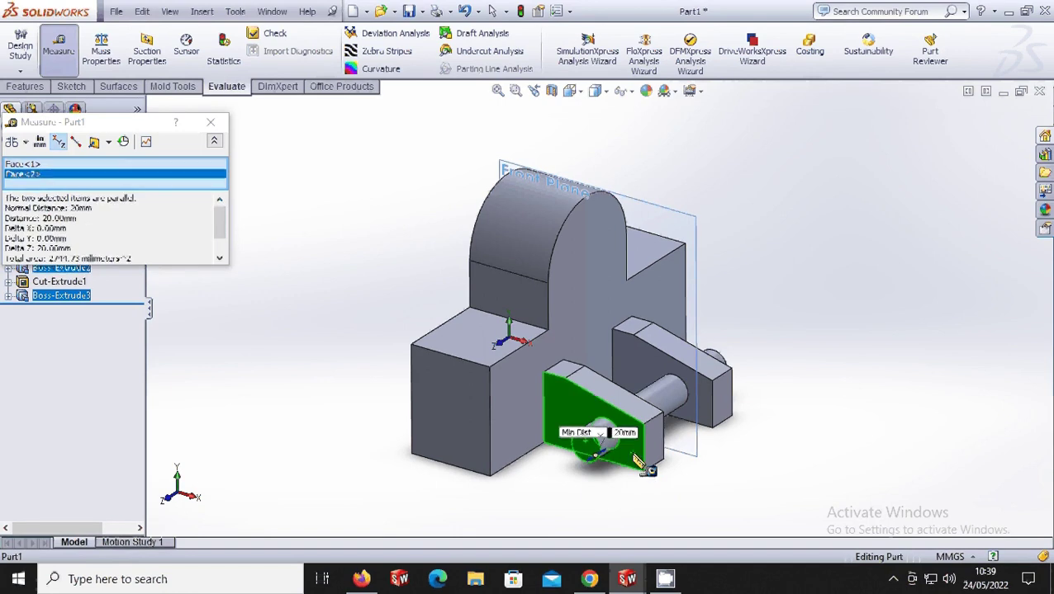
pyautogui.press('Escape')
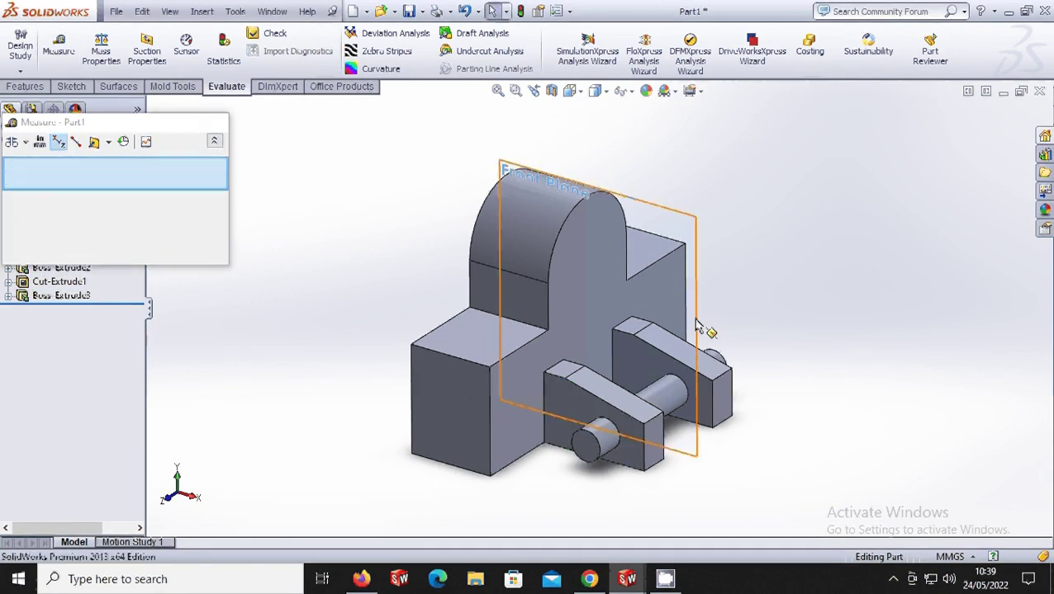
# Step: Hide the Front Plane and bring up the standard view orientations
pyautogui.rightClick(698, 324)
pyautogui.click(715, 286)
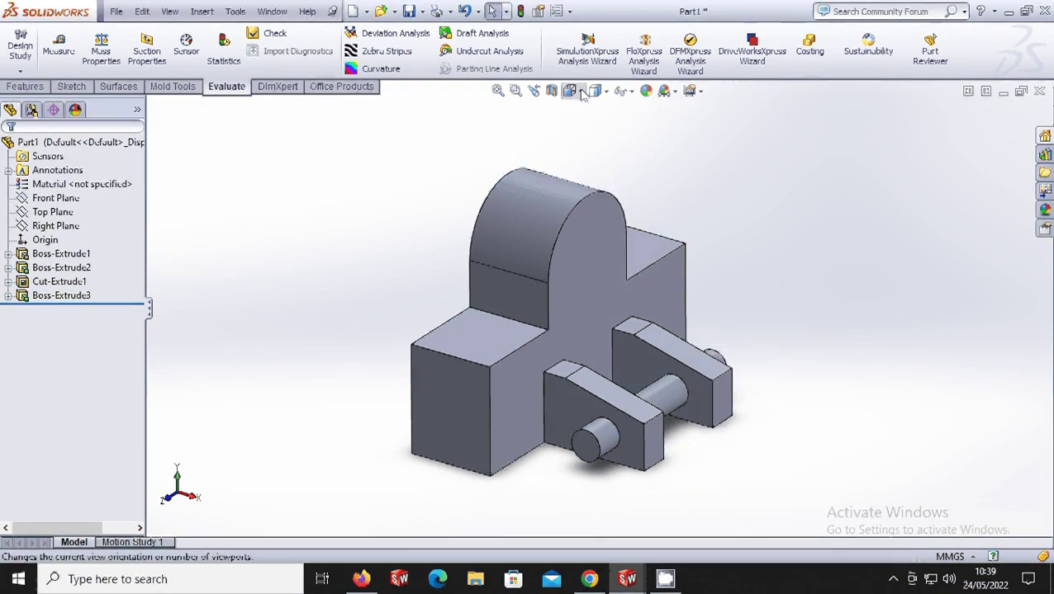
pyautogui.click(582, 93)
# Step: View the part from the front and start a sketch on the pin's end face
pyautogui.click(528, 346)
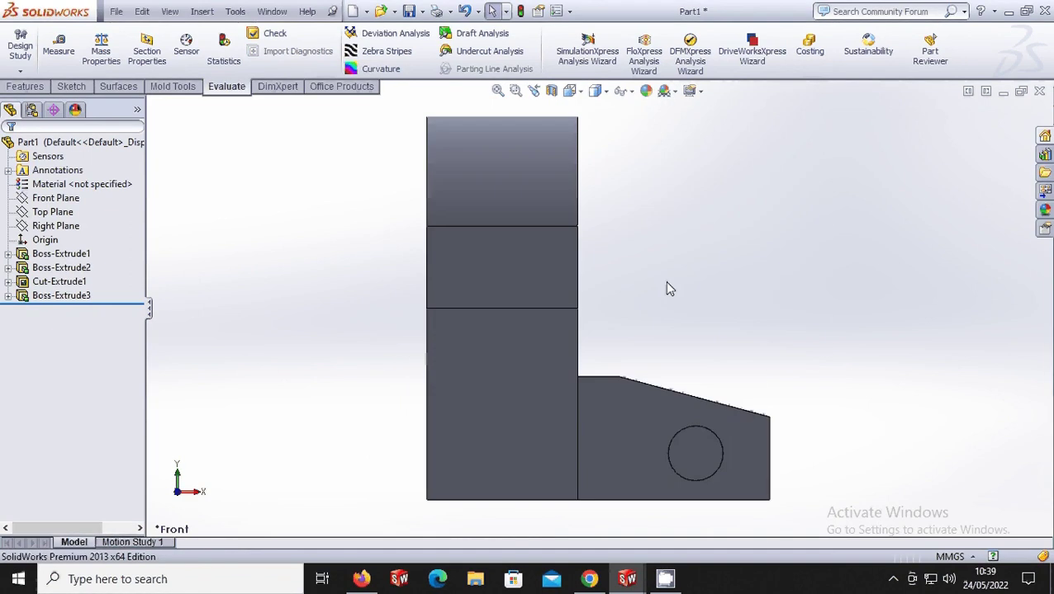
pyautogui.rightClick(696, 451)
pyautogui.click(682, 235)
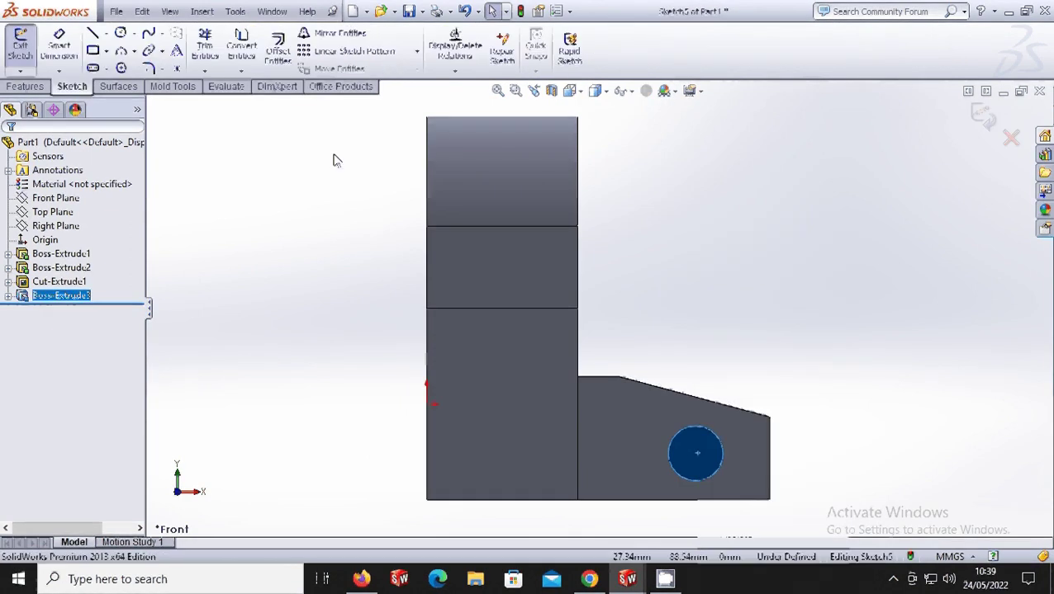
# Step: Draw a circle at the pin's centre and dimension it Ø10
pyautogui.click(120, 33)
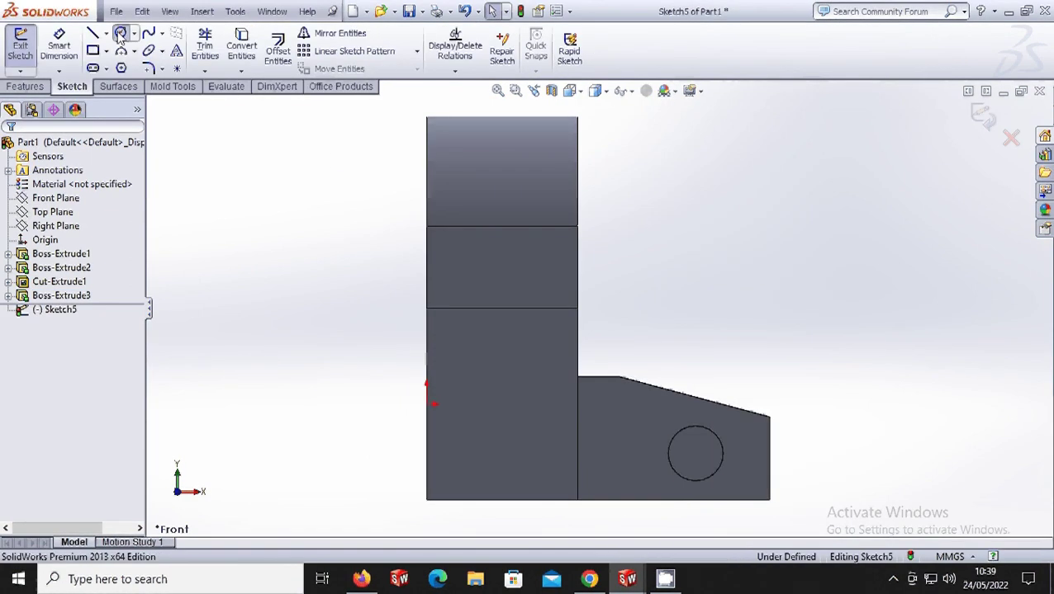
pyautogui.click(708, 470)
pyautogui.press('Escape')
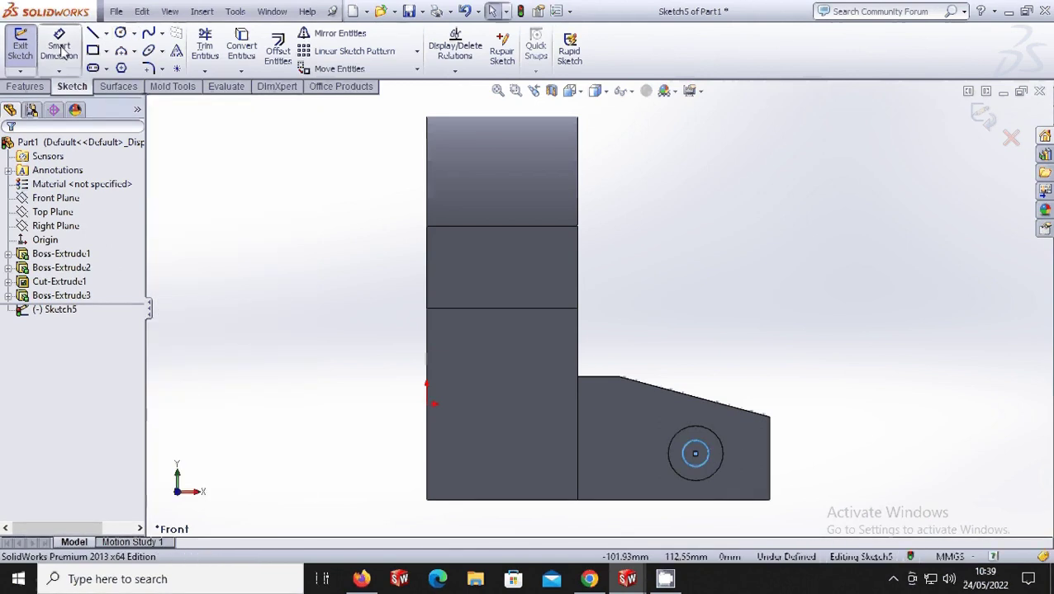
pyautogui.click(59, 46)
pyautogui.click(713, 435)
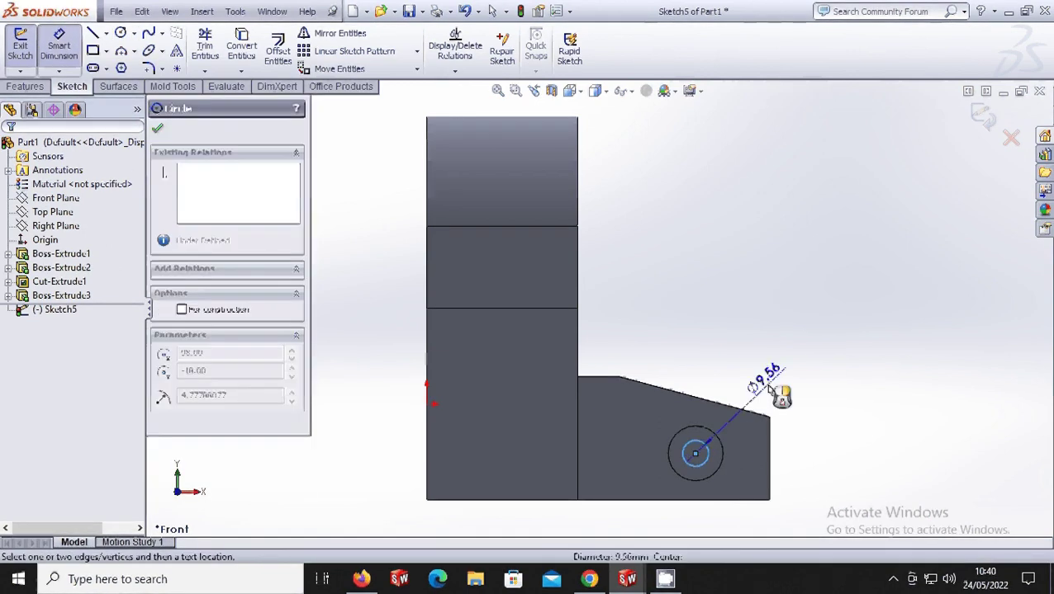
pyautogui.click(768, 389)
pyautogui.write('10')
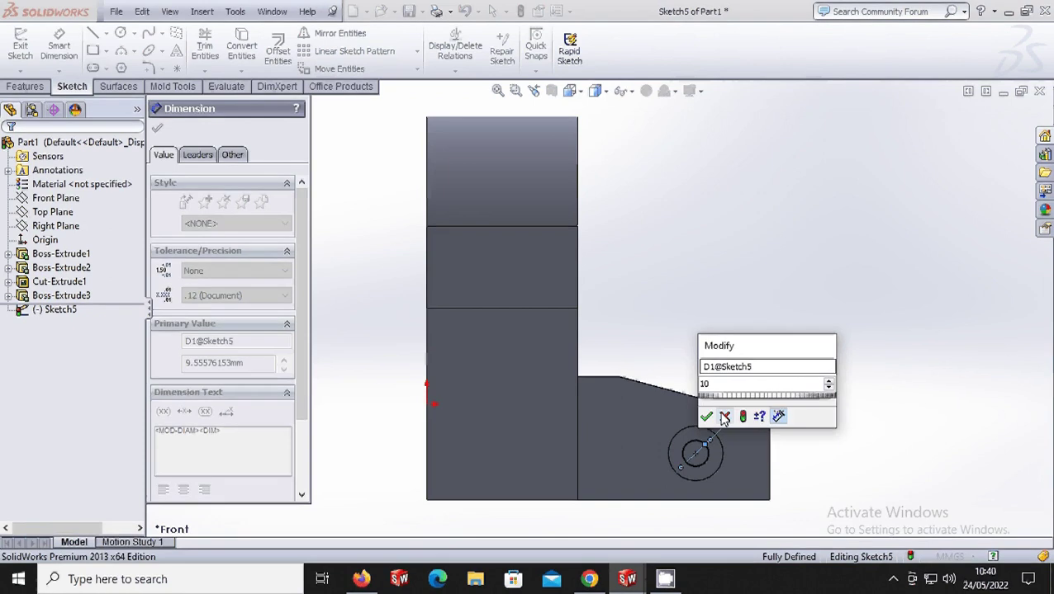
pyautogui.press('Return')
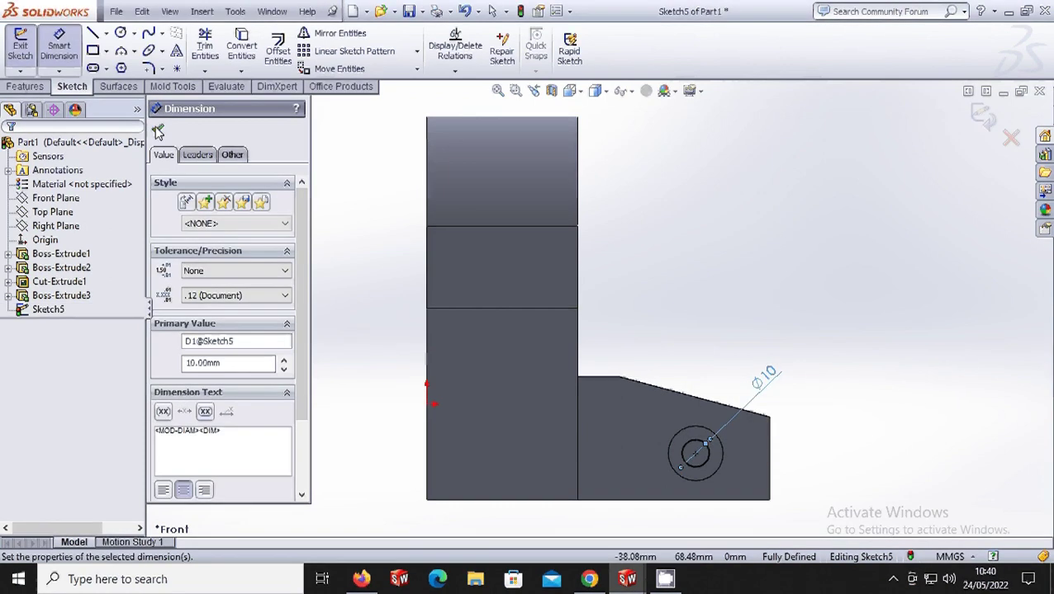
pyautogui.click(158, 132)
# Step: Cut the Ø10 circle 130 mm deep (Blind) to bore a hole along the pin
pyautogui.click(25, 86)
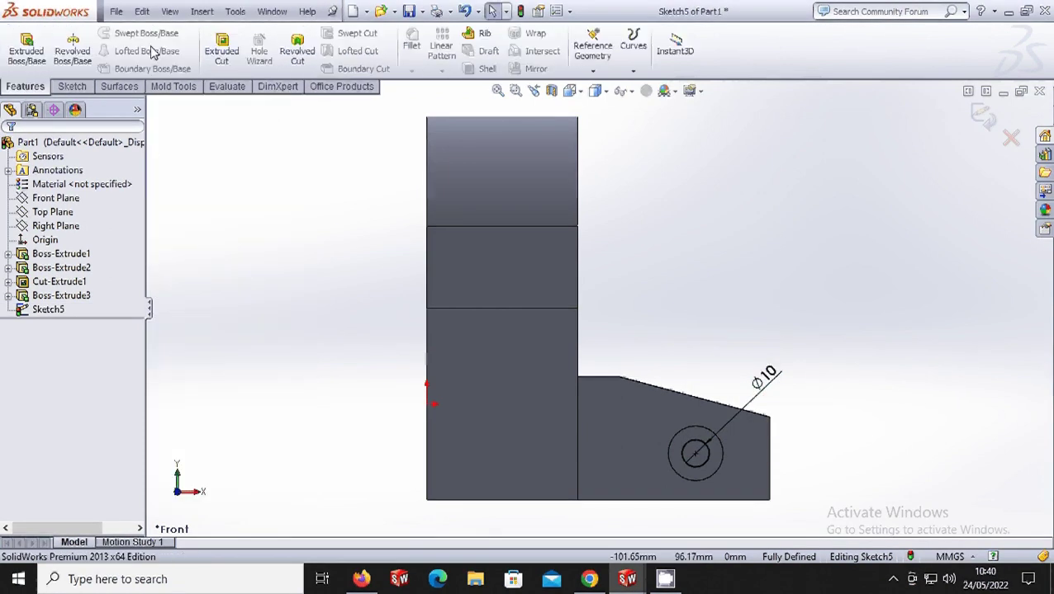
pyautogui.click(222, 49)
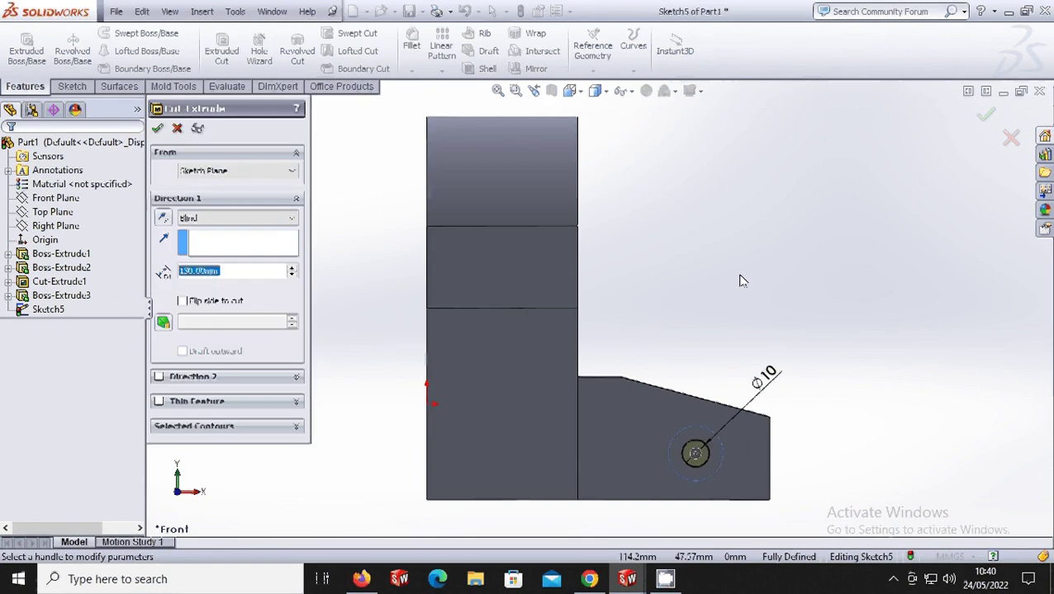
pyautogui.moveTo(742, 281); pyautogui.dragTo(643, 276, button='middle')
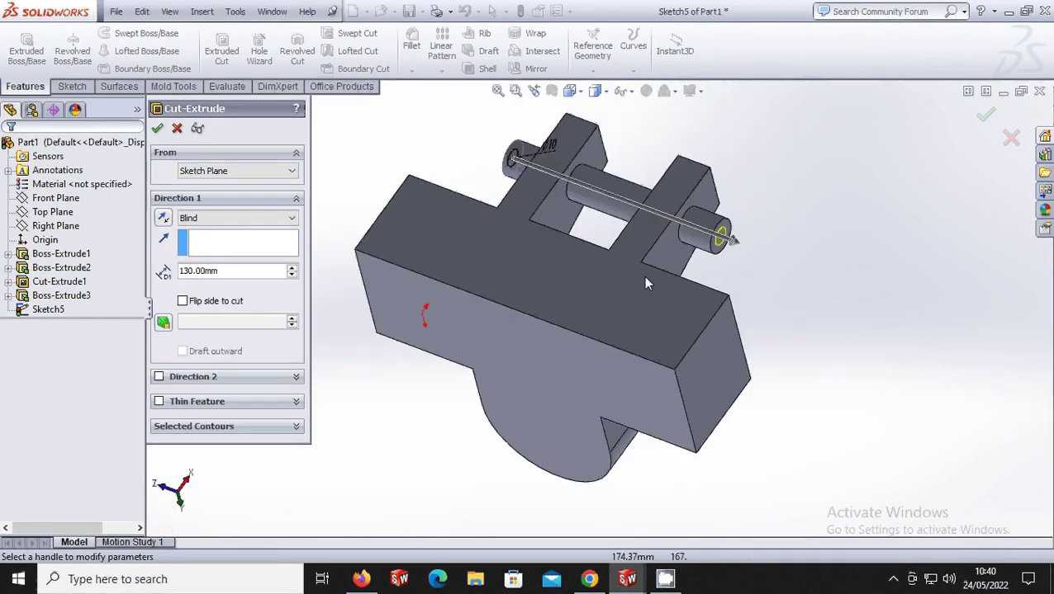
pyautogui.moveTo(541, 266); pyautogui.dragTo(569, 332, button='middle')
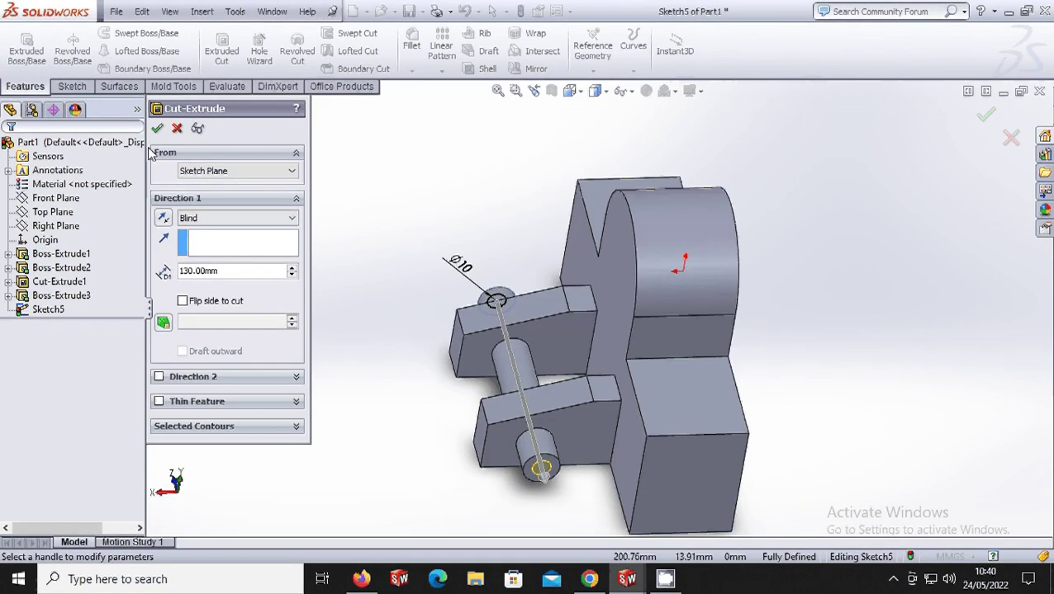
pyautogui.moveTo(222, 271); pyautogui.dragTo(166, 272)
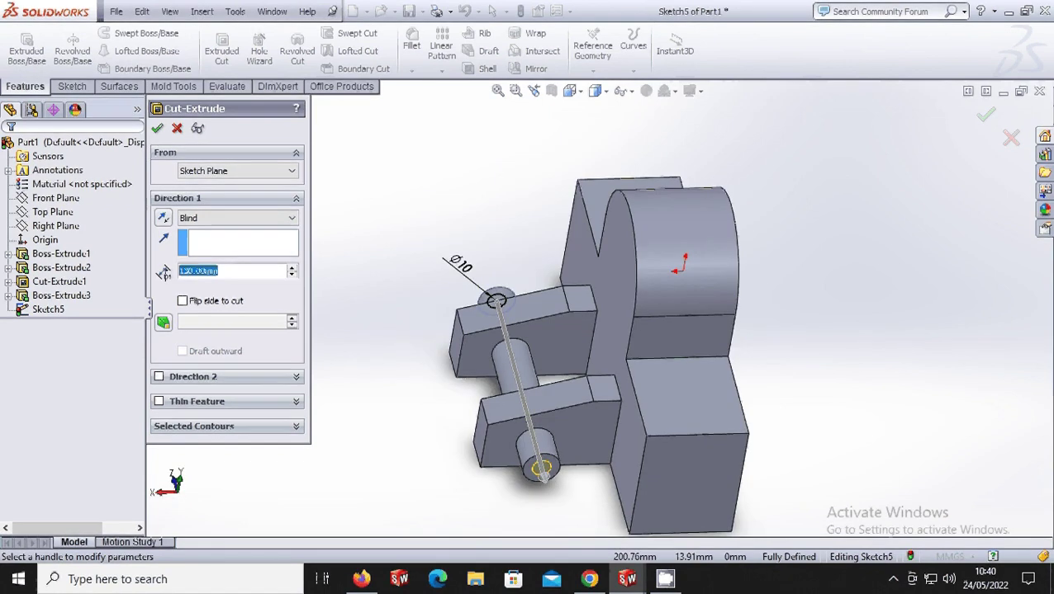
pyautogui.write('130')
pyautogui.press('Return')
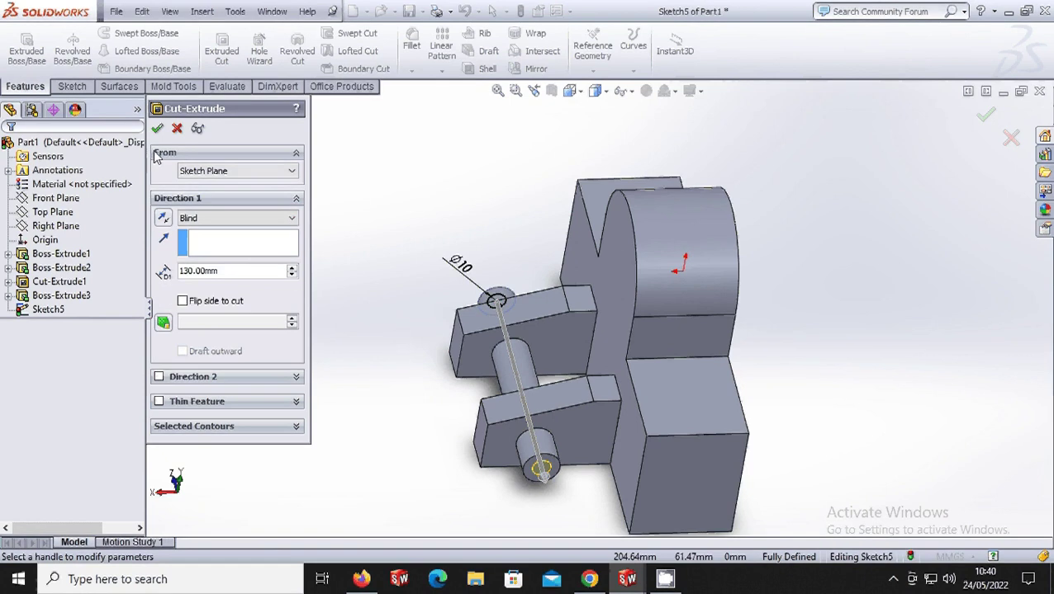
pyautogui.press('Return')
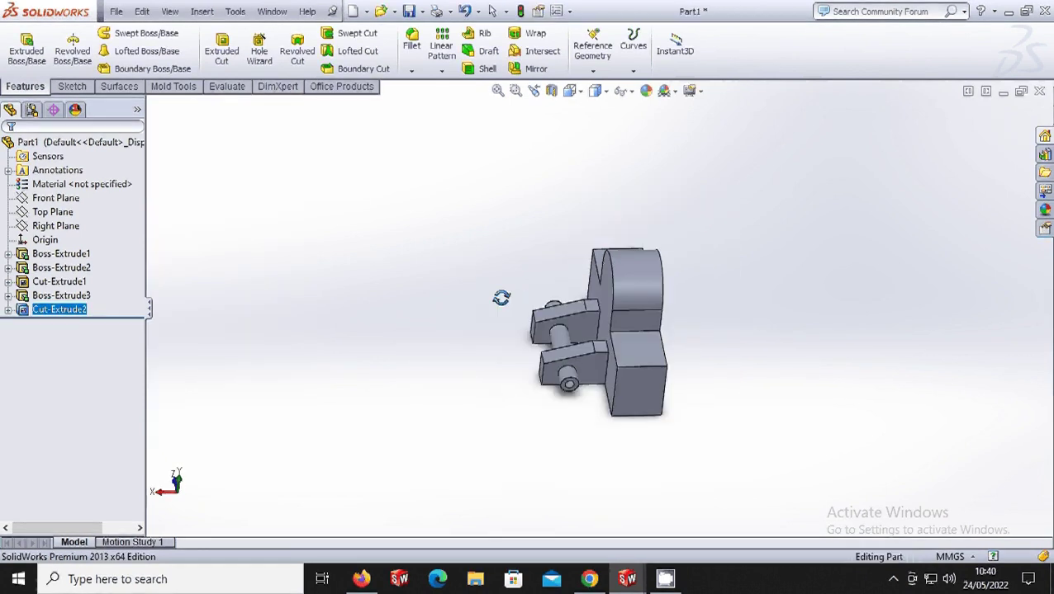
pyautogui.moveTo(501, 295); pyautogui.dragTo(529, 270, button='middle')
pyautogui.click(575, 95)
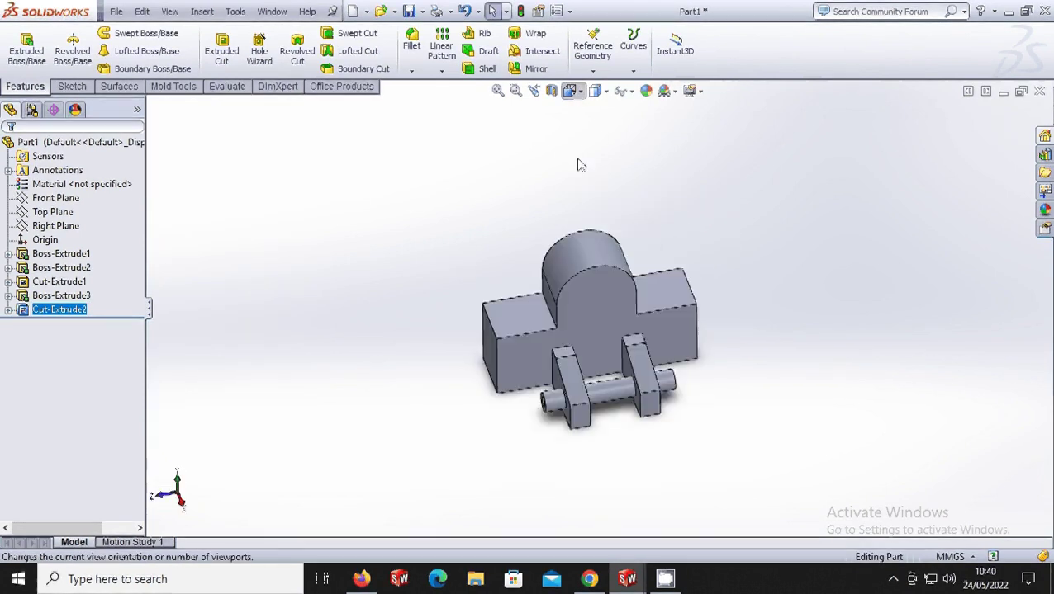
# Step: In the Right view, sketch a circle inside the rounded top on the front face
pyautogui.click(613, 157)
pyautogui.rightClick(589, 222)
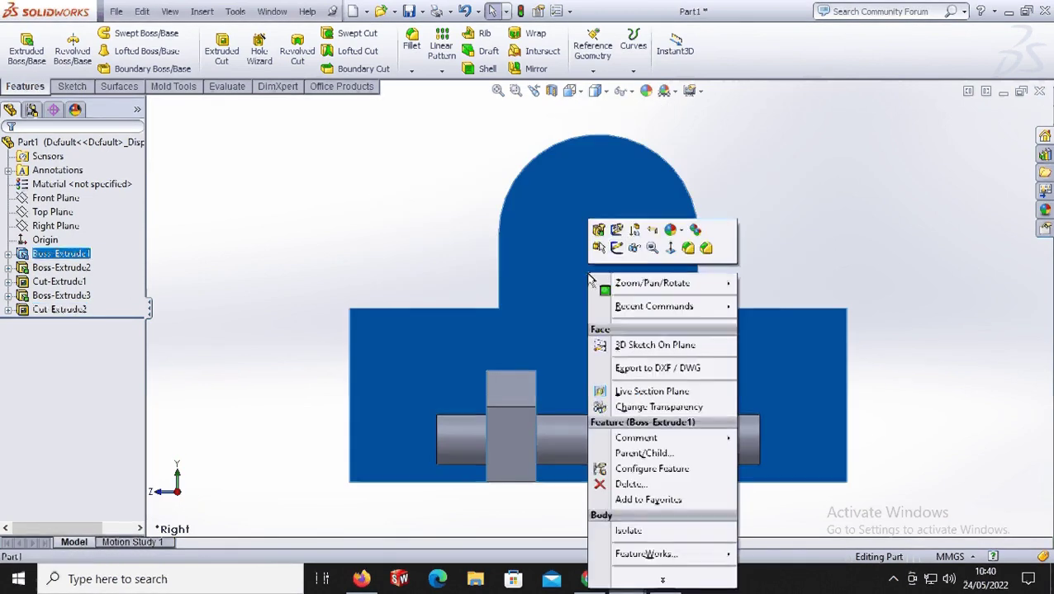
pyautogui.click(617, 249)
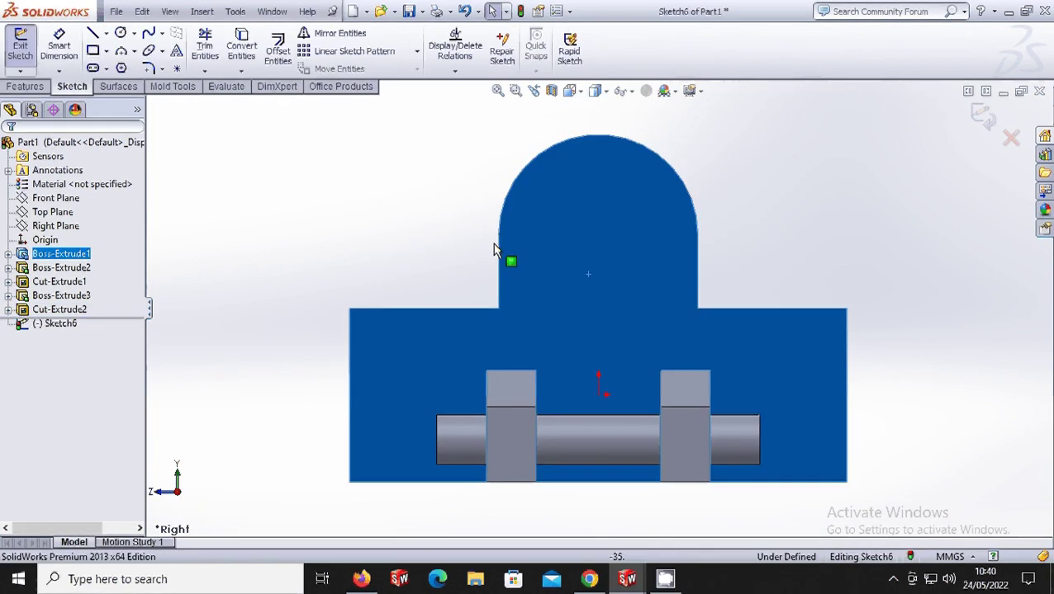
pyautogui.click(120, 34)
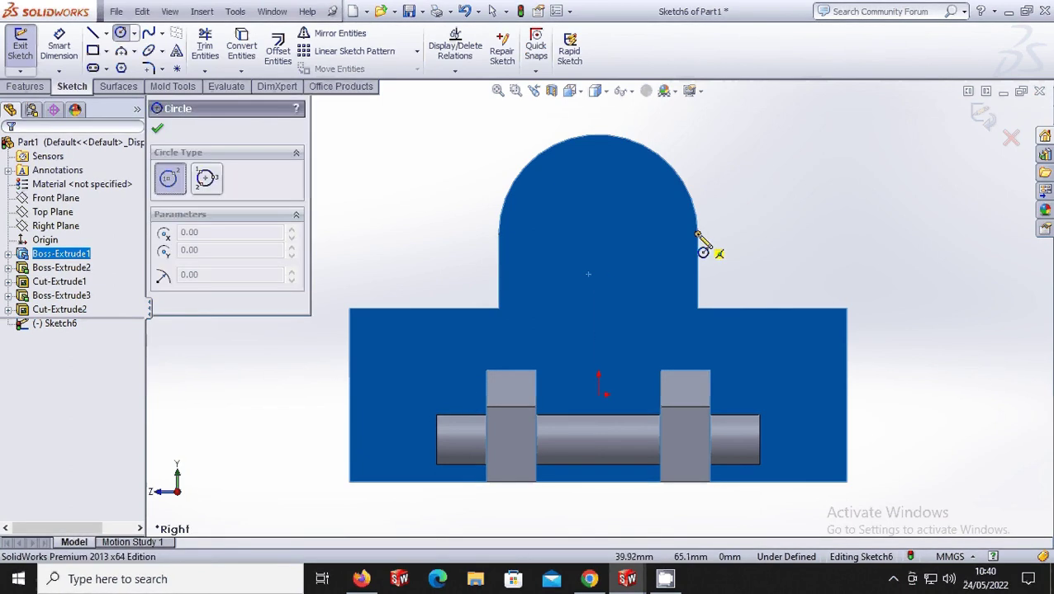
pyautogui.click(598, 233)
pyautogui.click(625, 213)
pyautogui.press('Escape')
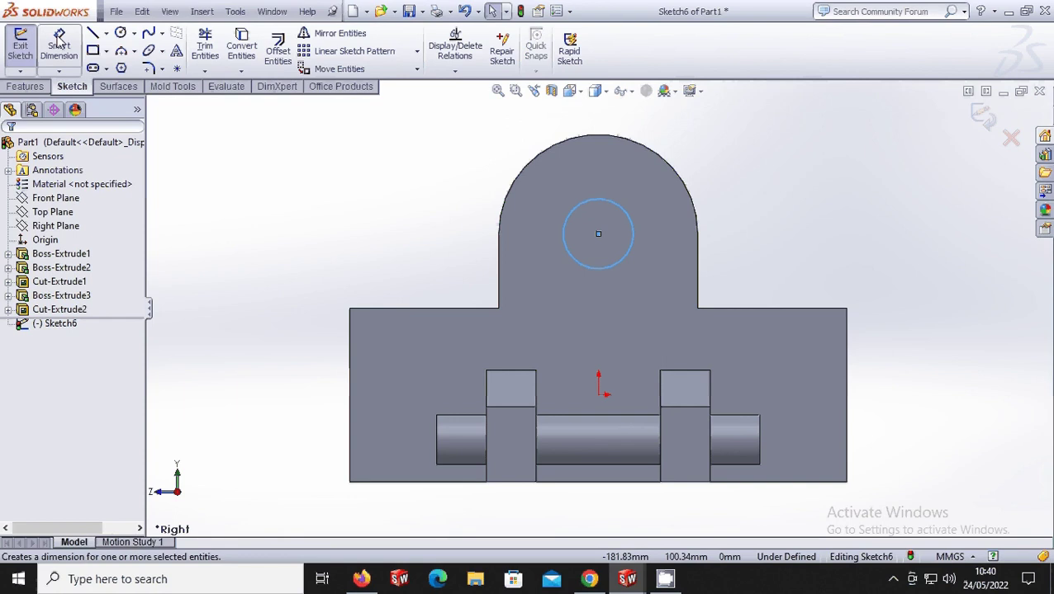
# Step: Dimension the circle centre 100 mm above the bottom edge and its diameter Ø50
pyautogui.click(59, 38)
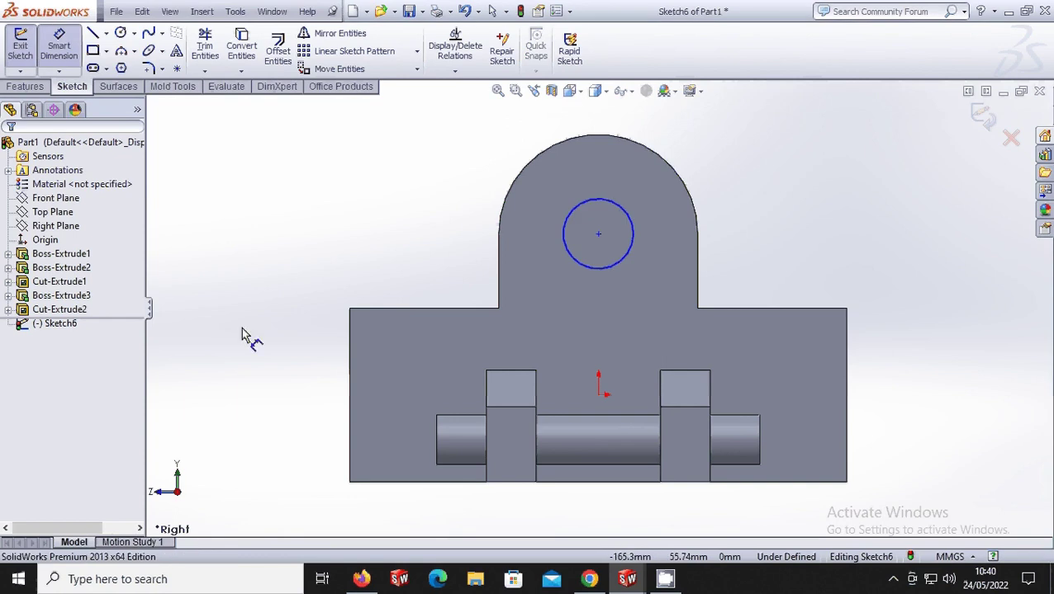
pyautogui.click(597, 235)
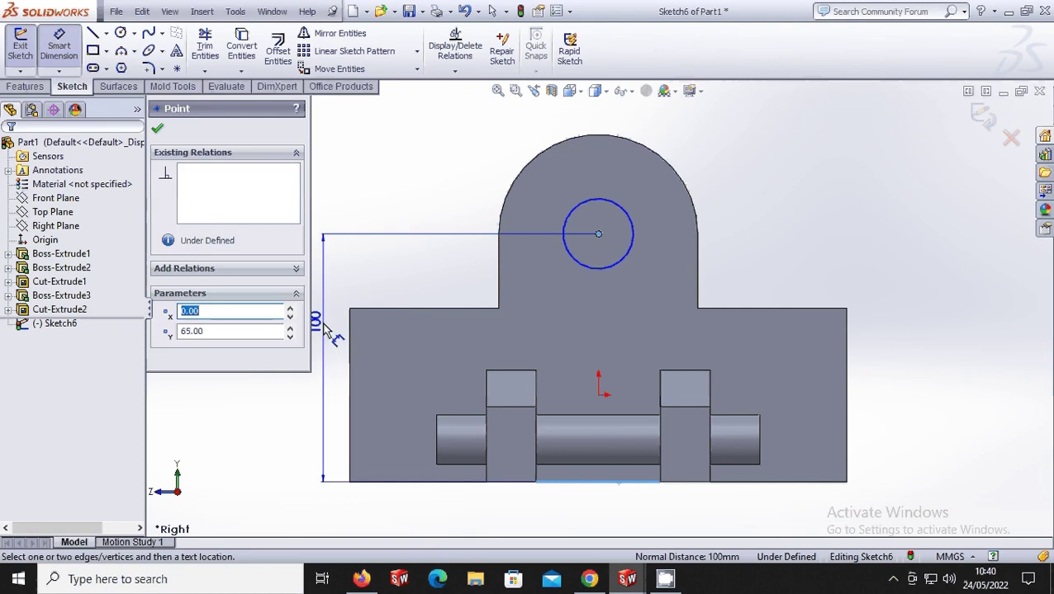
pyautogui.click(326, 330)
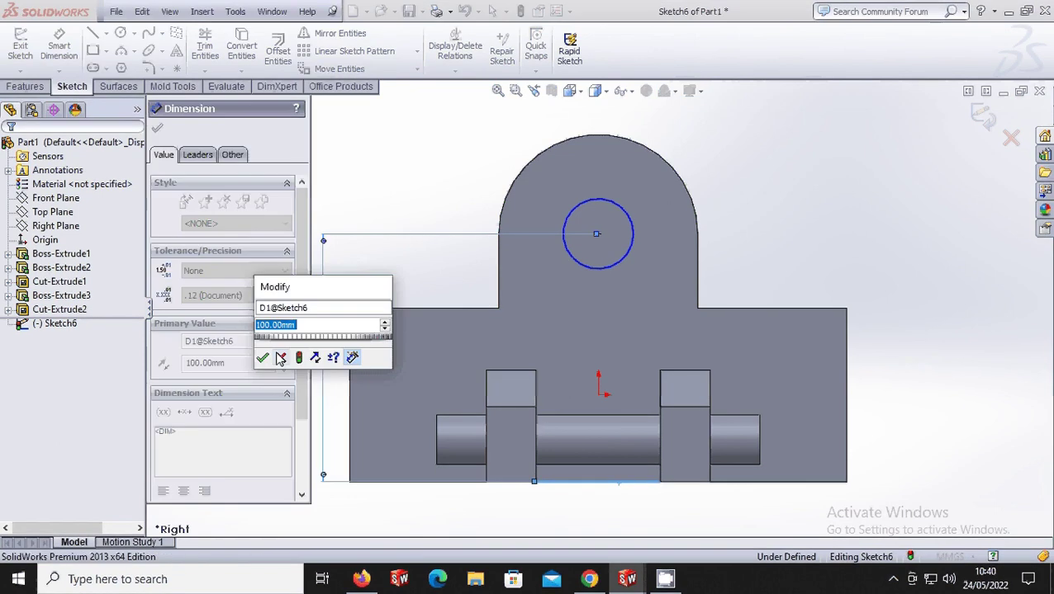
pyautogui.click(263, 358)
pyautogui.click(157, 128)
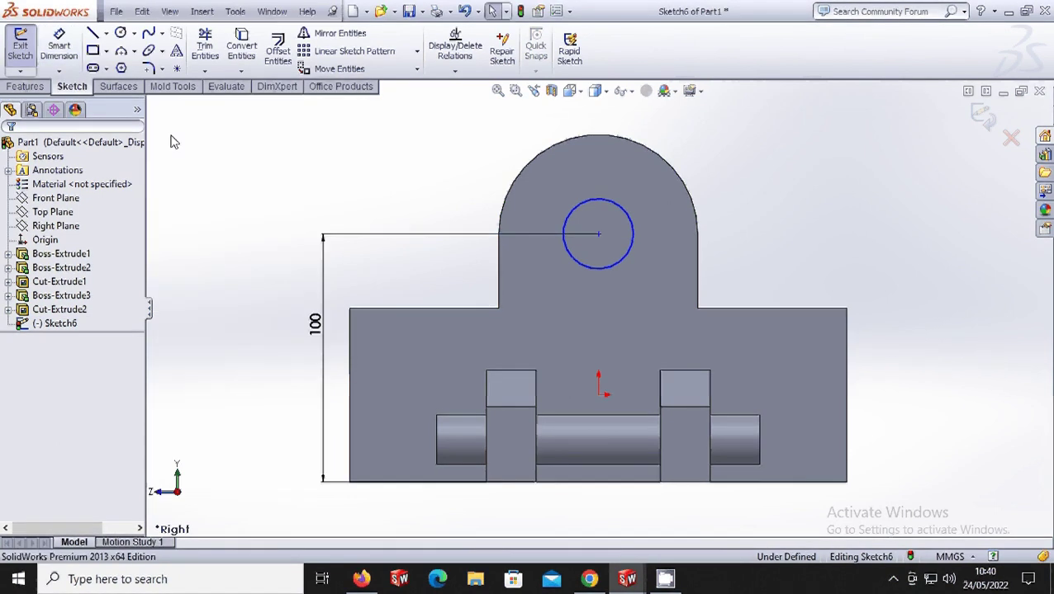
pyautogui.press('Return')
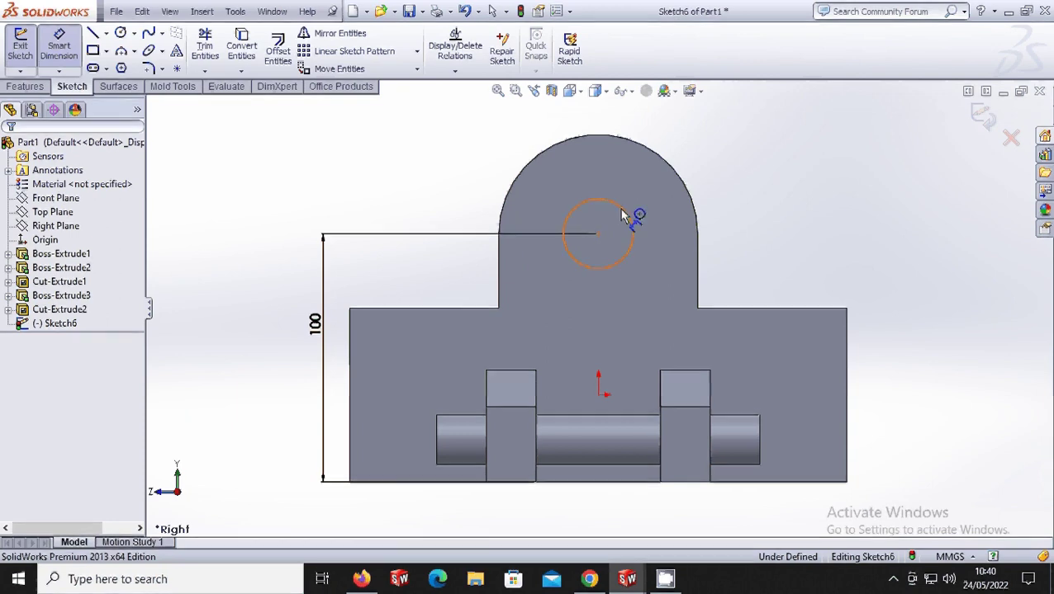
pyautogui.click(624, 217)
pyautogui.click(649, 207)
pyautogui.write('50')
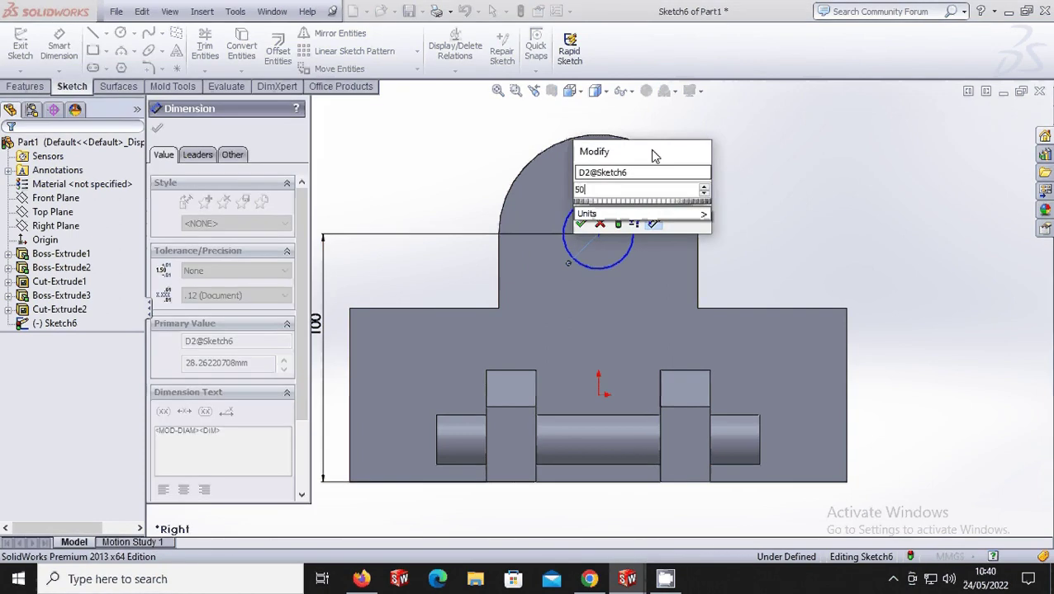
pyautogui.click(580, 224)
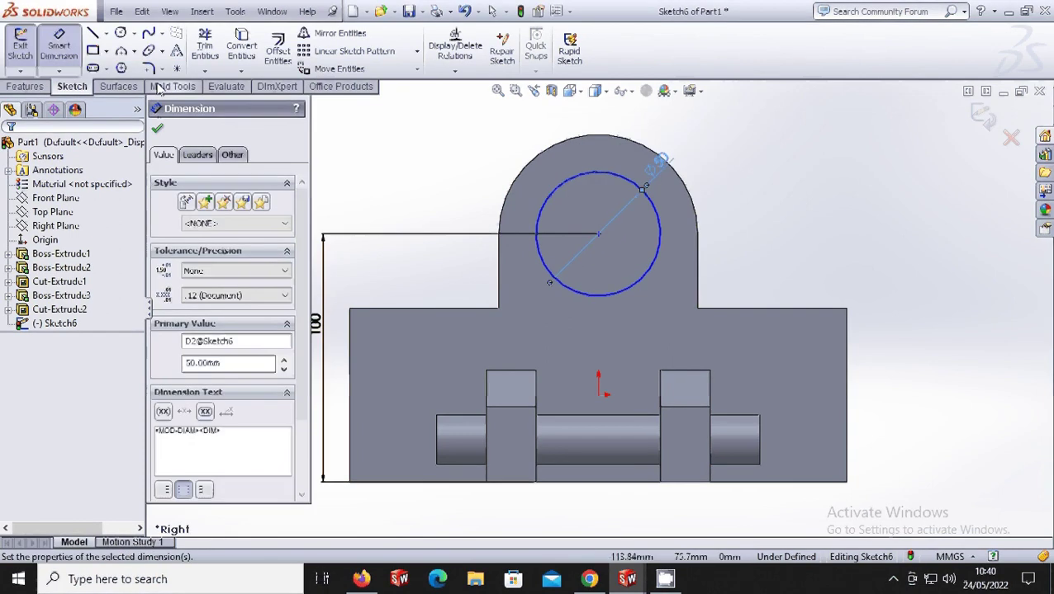
pyautogui.click(157, 128)
# Step: Extrude-cut the Ø50 circle through the rounded tab, then return to the Right view
pyautogui.click(25, 86)
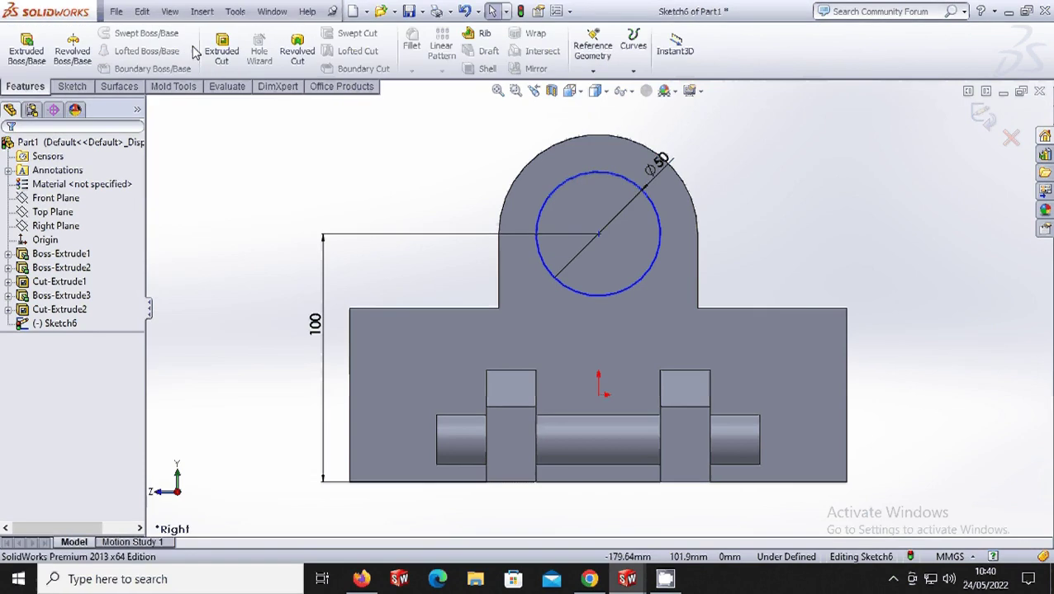
pyautogui.click(221, 51)
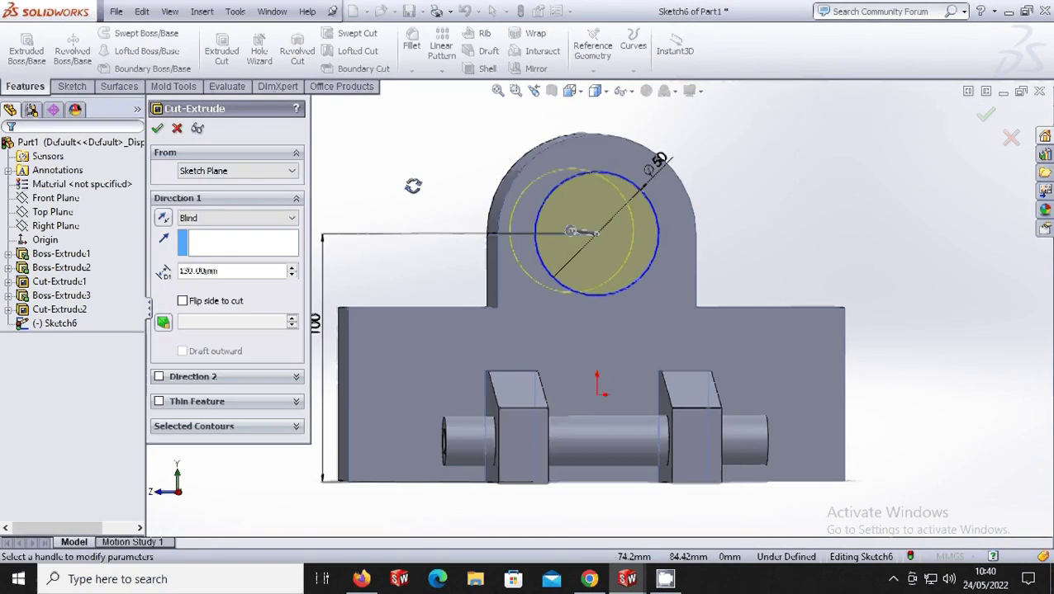
pyautogui.moveTo(413, 186); pyautogui.dragTo(393, 200, button='middle')
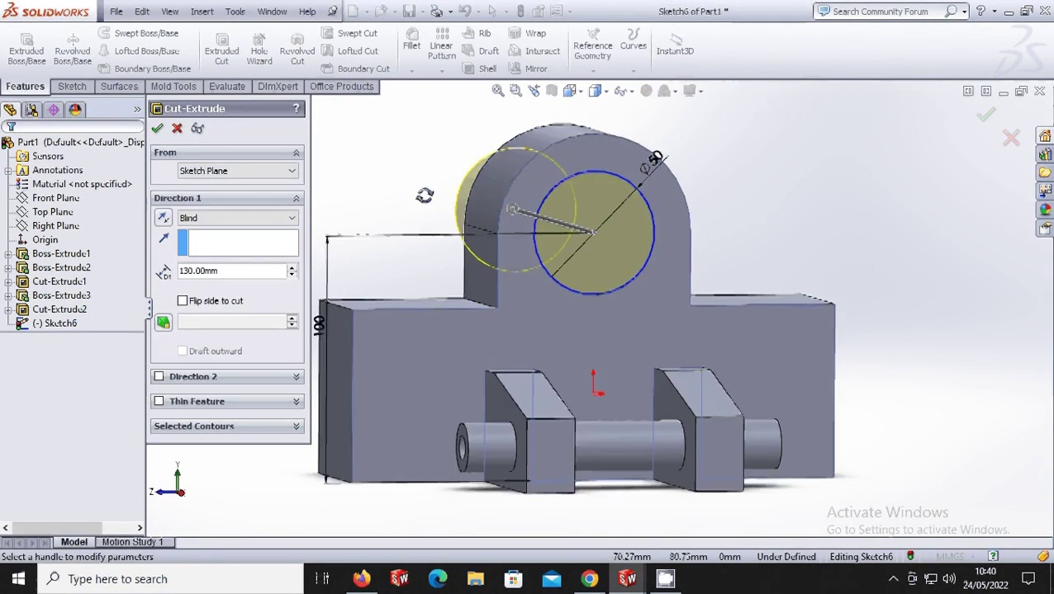
pyautogui.click(157, 129)
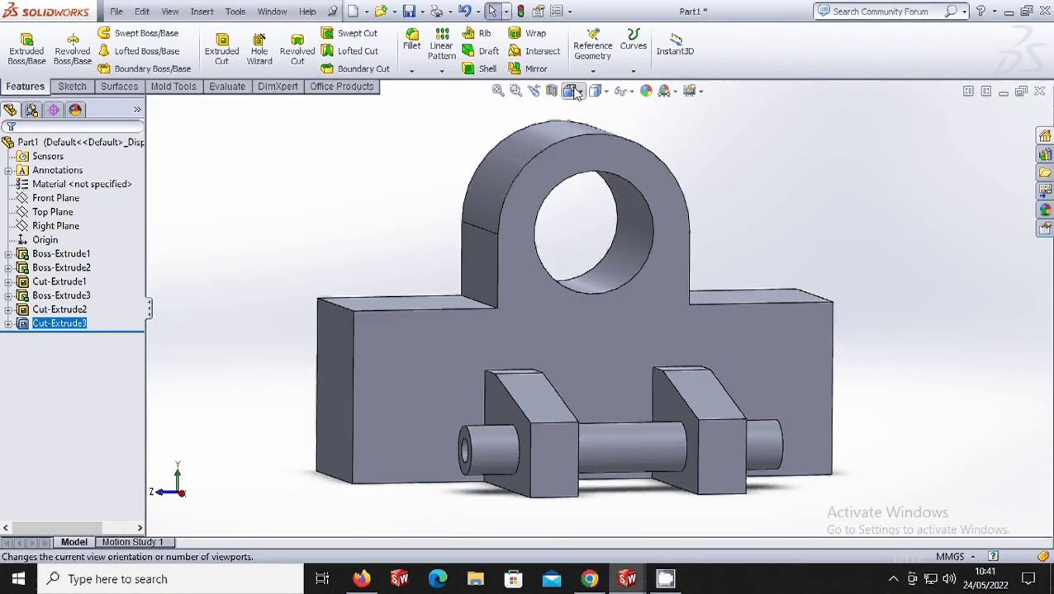
pyautogui.click(576, 93)
pyautogui.click(609, 150)
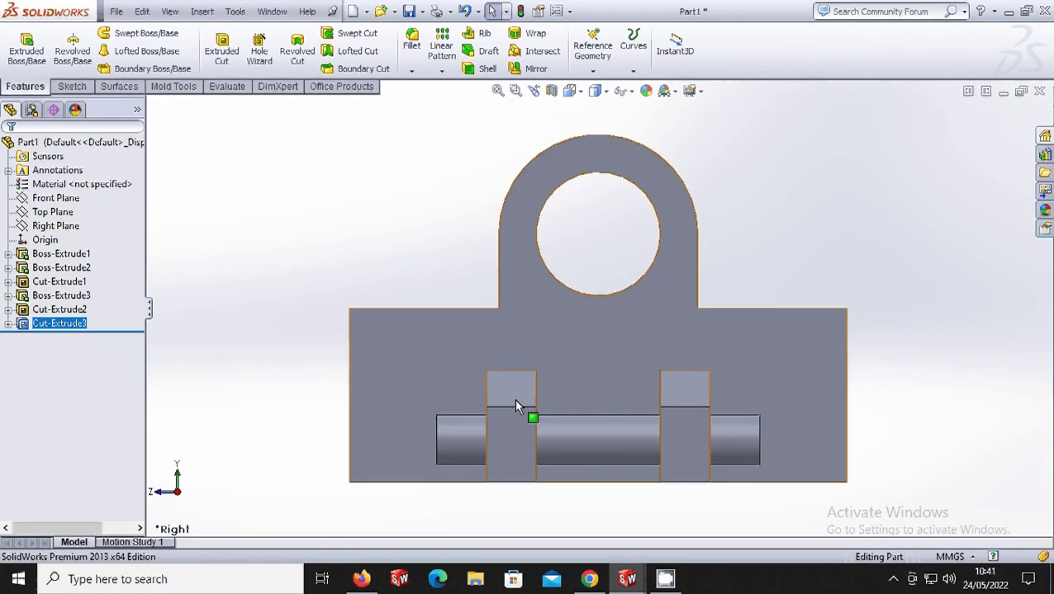
# Step: Start a sketch on the front face and place a point 35 mm above the bottom edge
pyautogui.rightClick(402, 366)
pyautogui.click(413, 234)
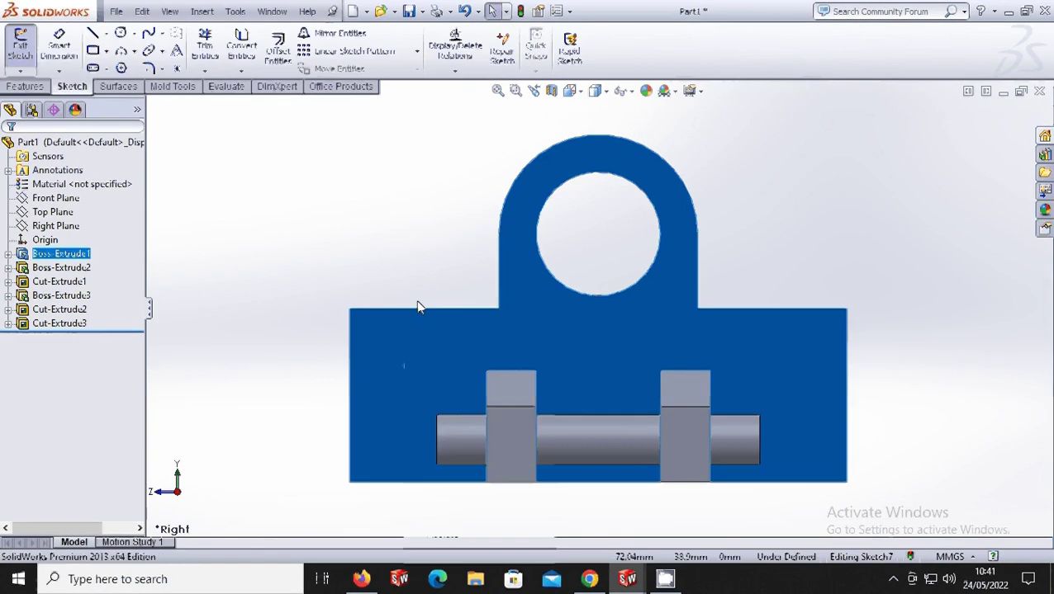
pyautogui.click(176, 68)
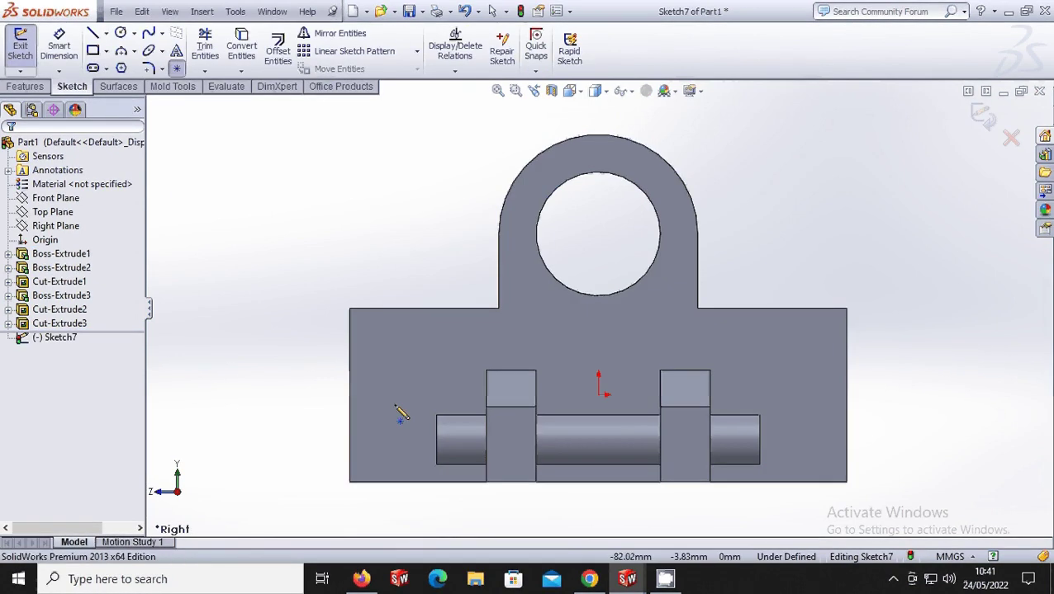
pyautogui.click(400, 417)
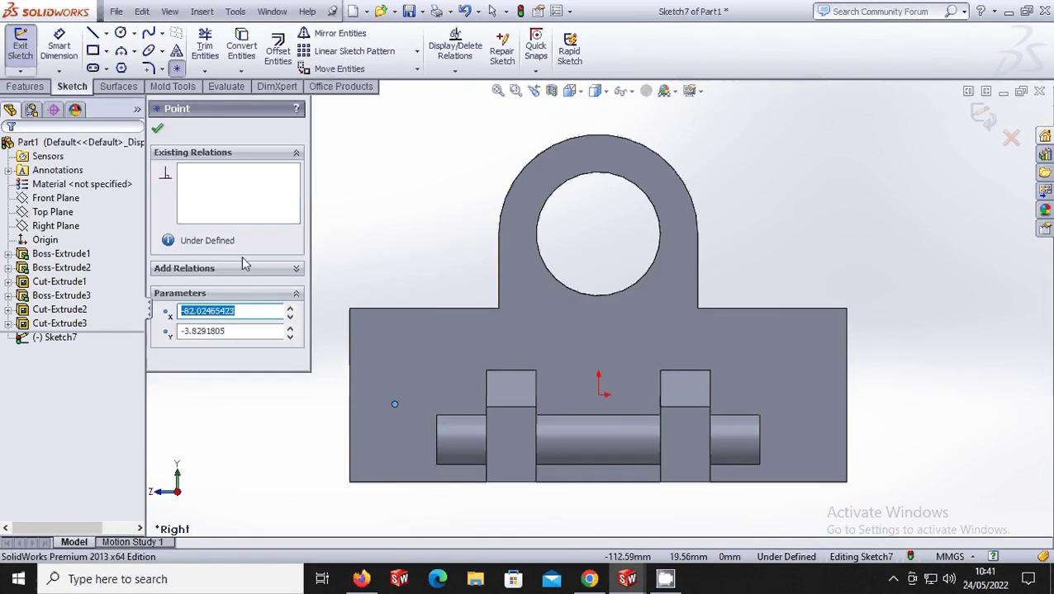
pyautogui.click(59, 45)
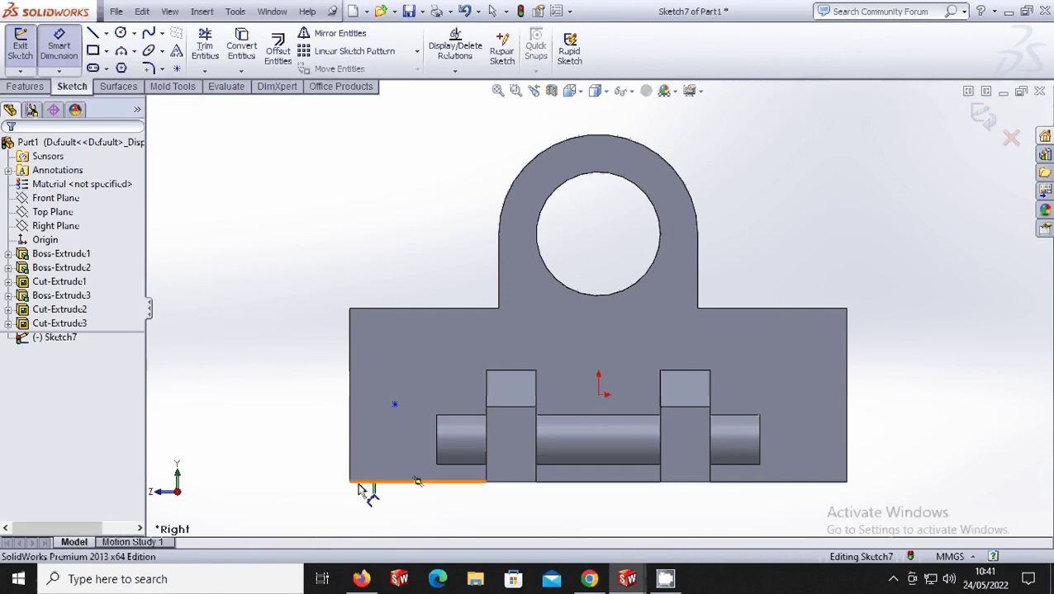
pyautogui.click(363, 482)
pyautogui.click(394, 403)
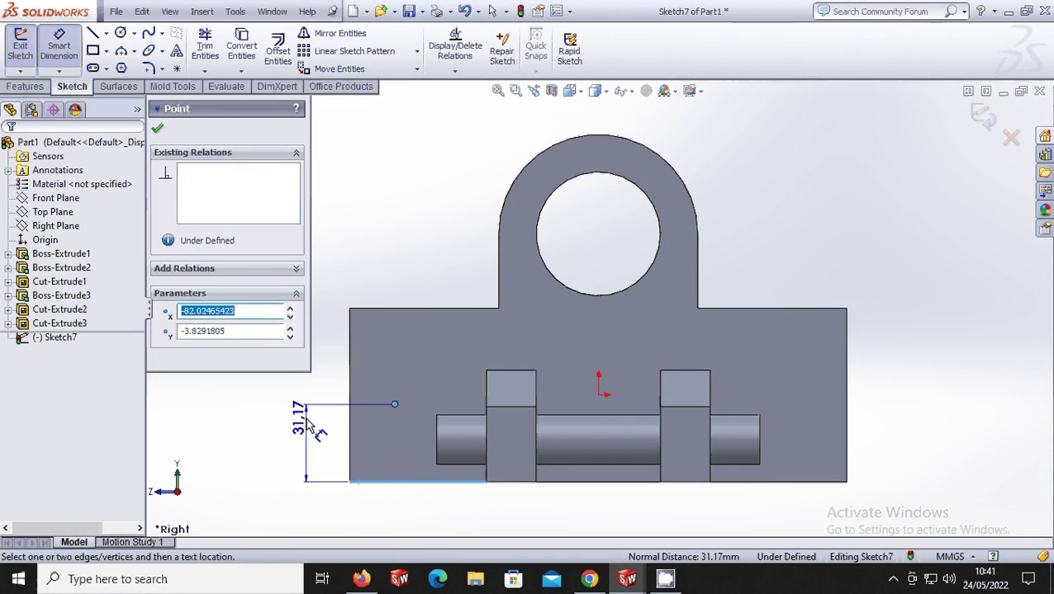
pyautogui.click(308, 427)
pyautogui.write('35')
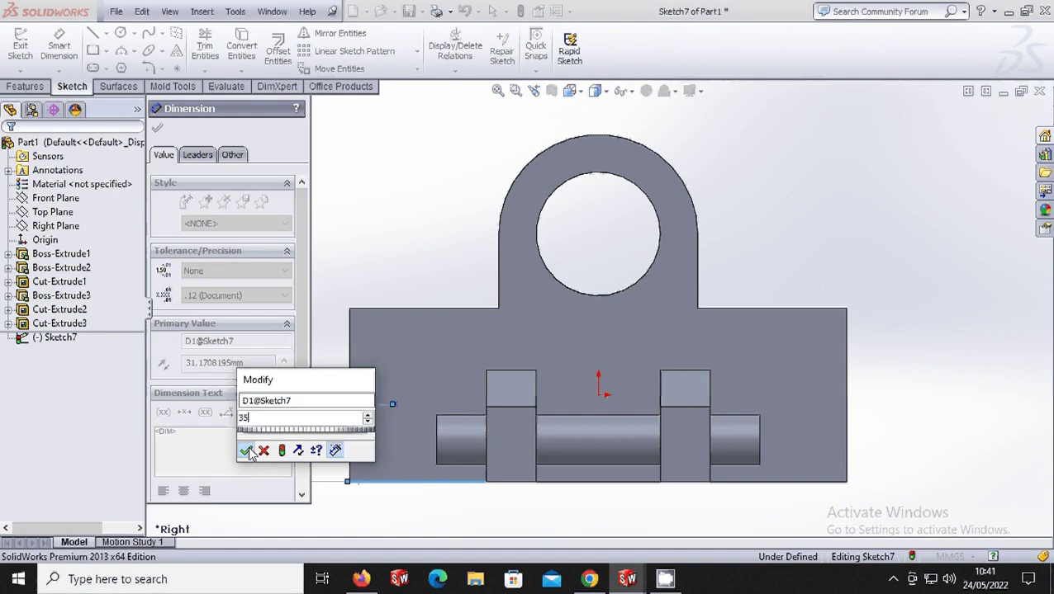
pyautogui.click(245, 450)
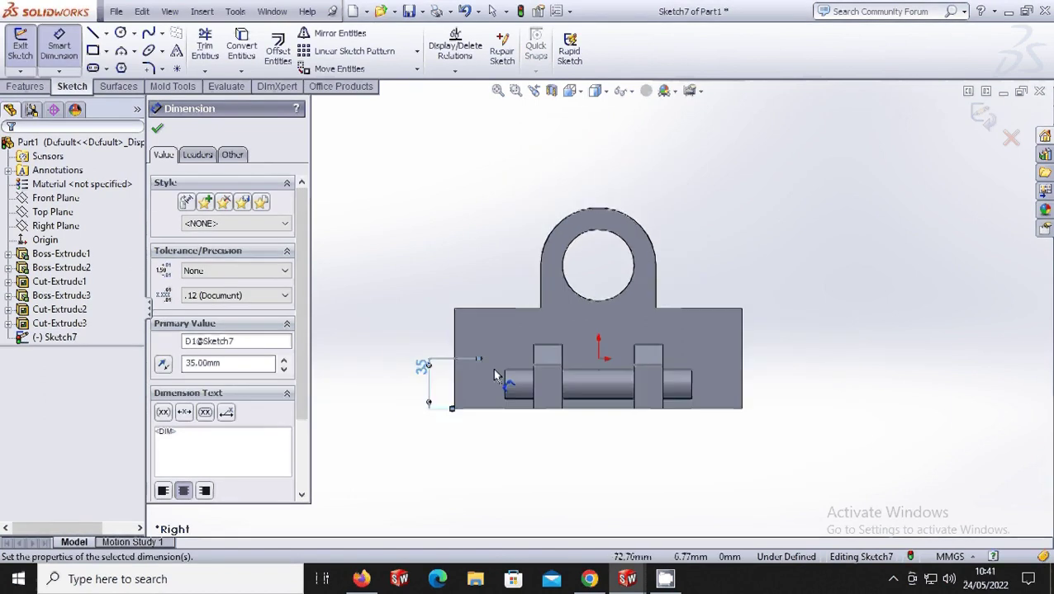
# Step: Locate the sketch point 20 mm from the left edge
pyautogui.scroll(-1, 492, 368)
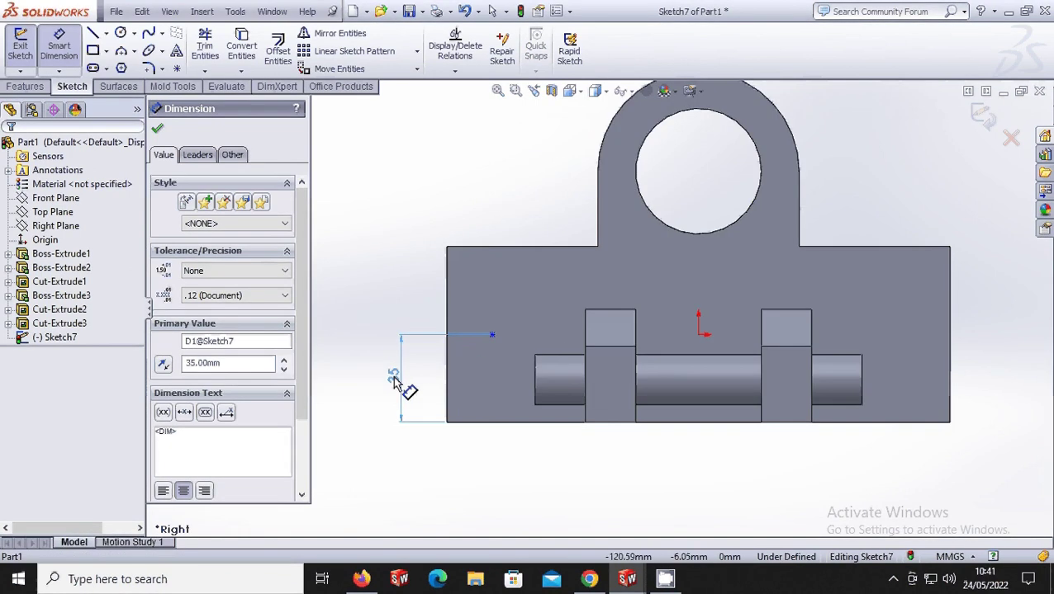
pyautogui.scroll(2, 621, 320)
pyautogui.scroll(-2, 619, 320)
pyautogui.scroll(2, 640, 248)
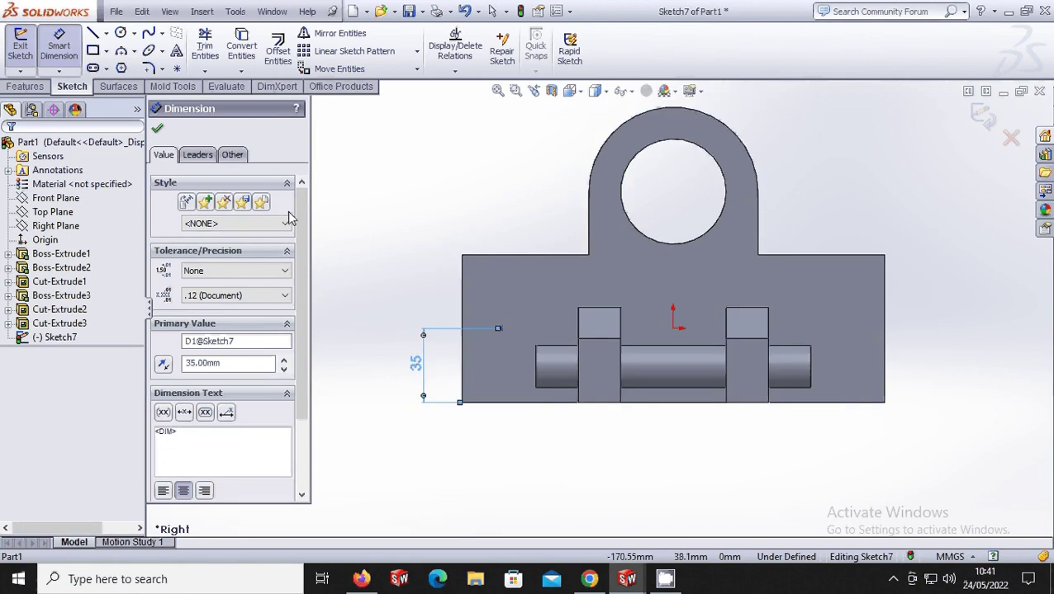
pyautogui.click(177, 195)
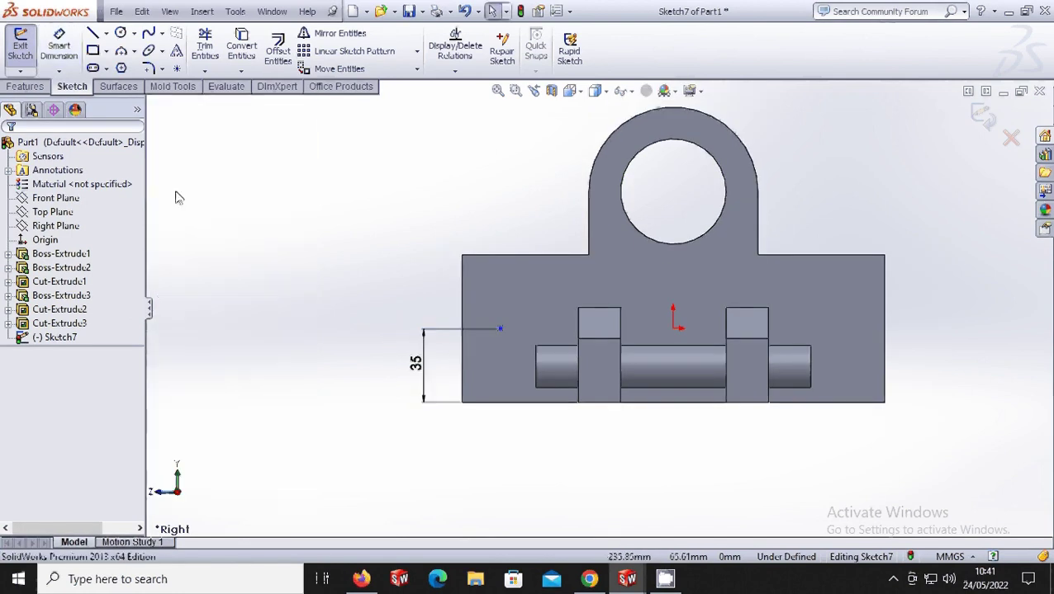
pyautogui.click(58, 42)
pyautogui.click(464, 380)
pyautogui.click(499, 329)
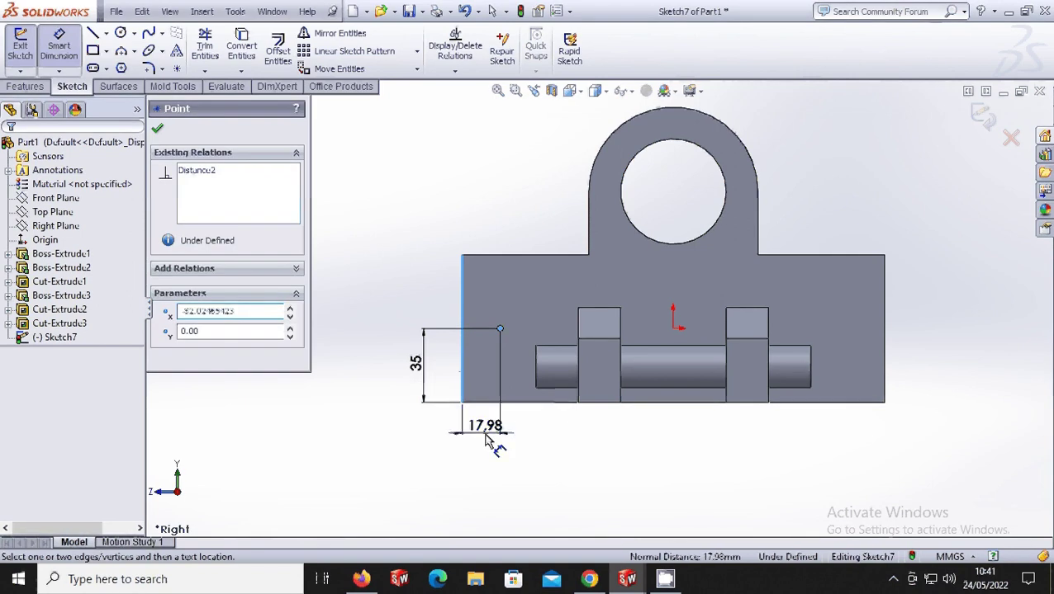
pyautogui.click(489, 443)
pyautogui.write('20')
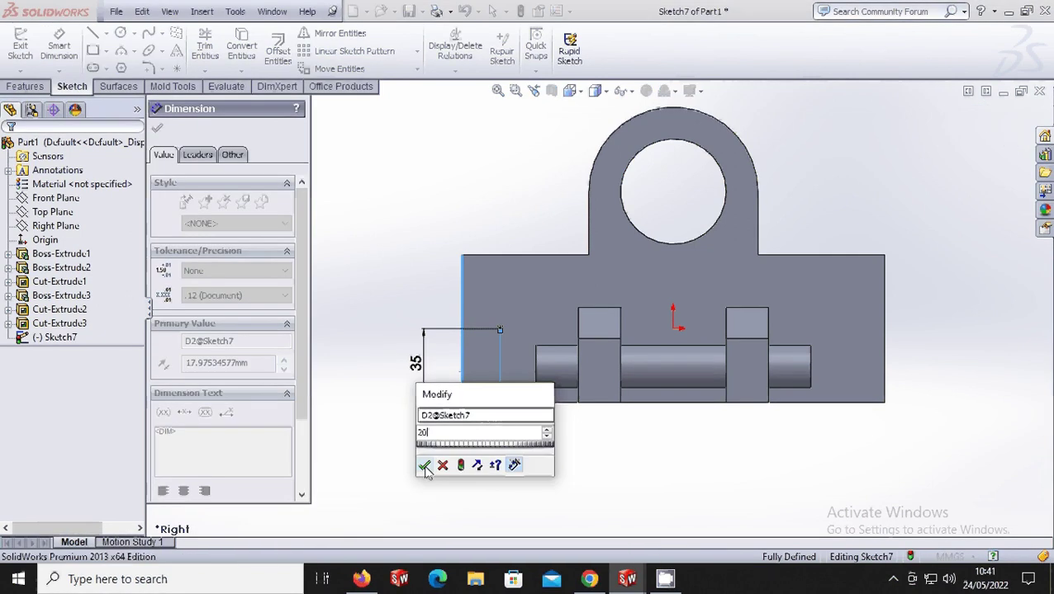
pyautogui.click(422, 467)
pyautogui.click(157, 129)
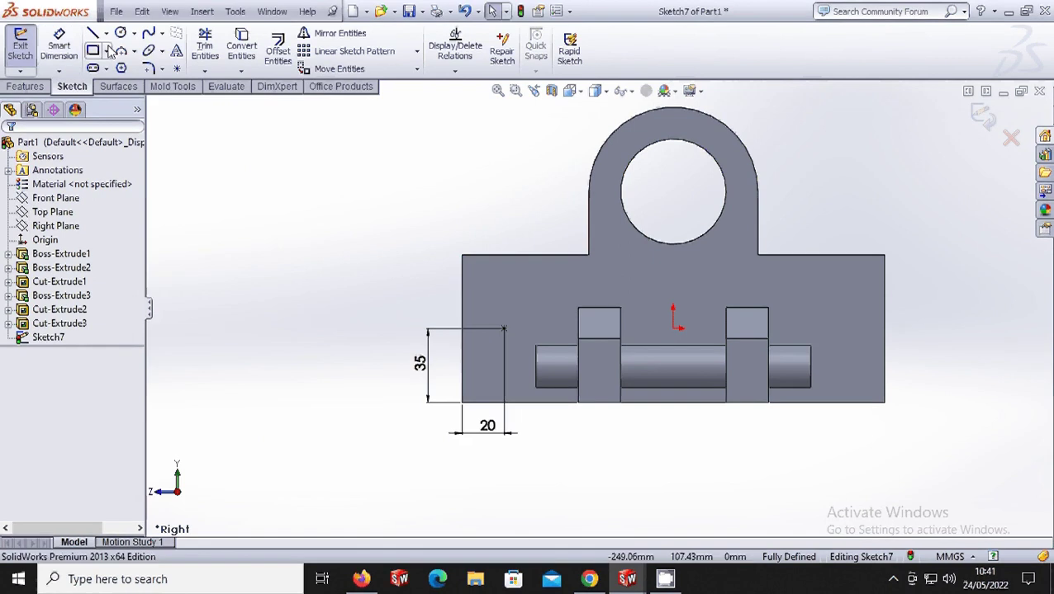
# Step: Draw a vertical centreline down to the origin
pyautogui.click(106, 33)
pyautogui.click(115, 64)
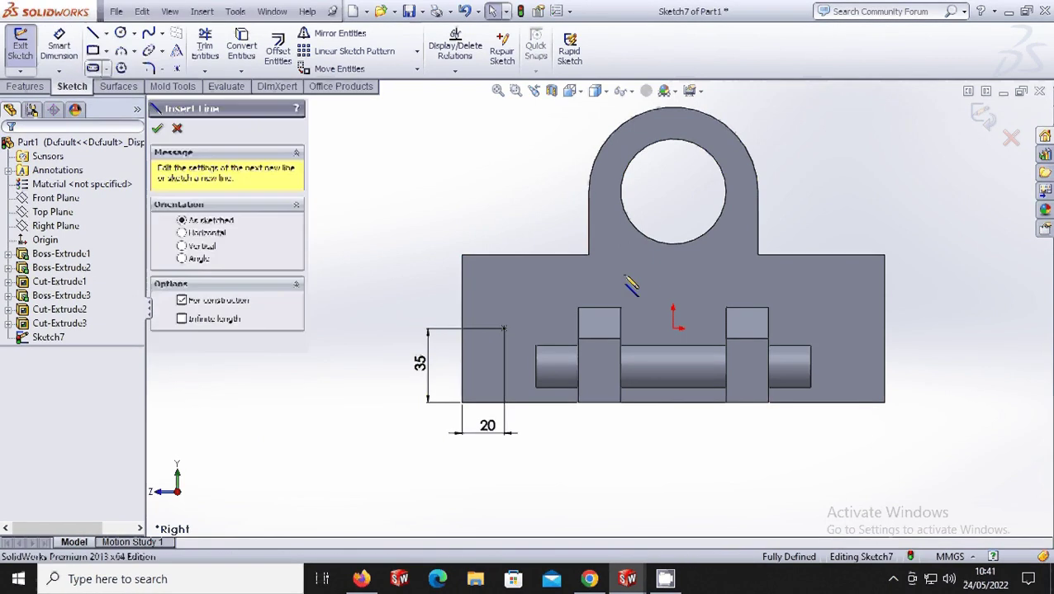
pyautogui.click(673, 270)
pyautogui.click(673, 329)
pyautogui.press('Escape')
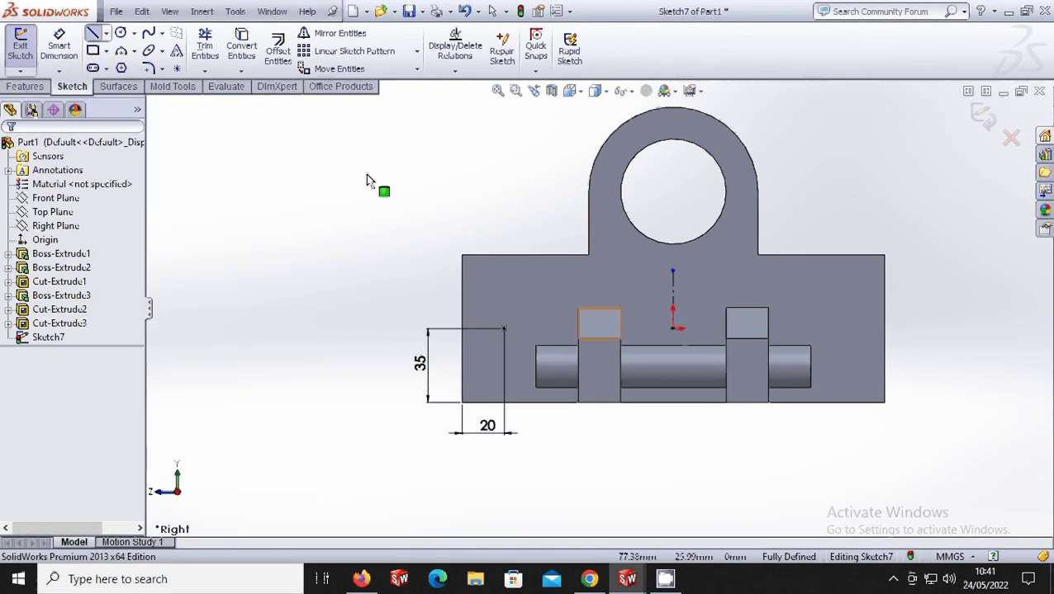
# Step: Mirror the point across the centreline to the right side and exit the sketch
pyautogui.click(339, 33)
pyautogui.click(504, 329)
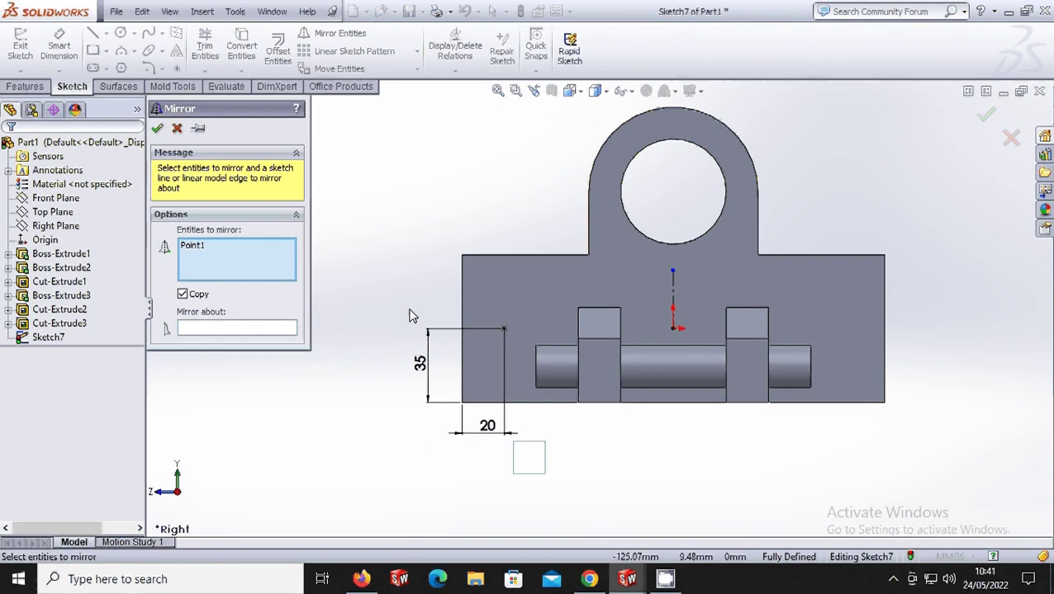
pyautogui.rightClick(600, 337)
pyautogui.click(673, 301)
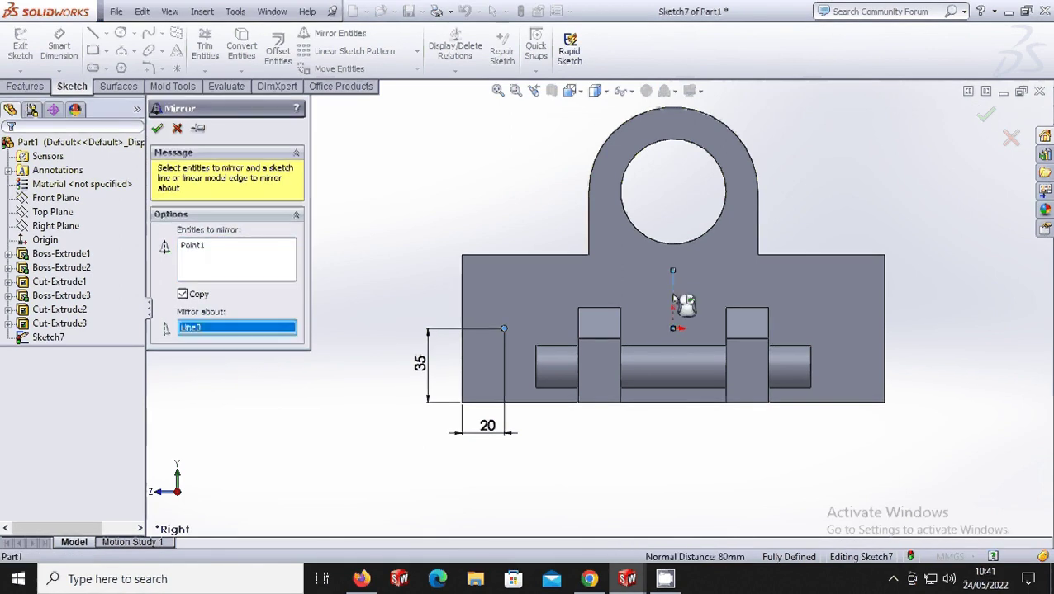
pyautogui.rightClick(673, 301)
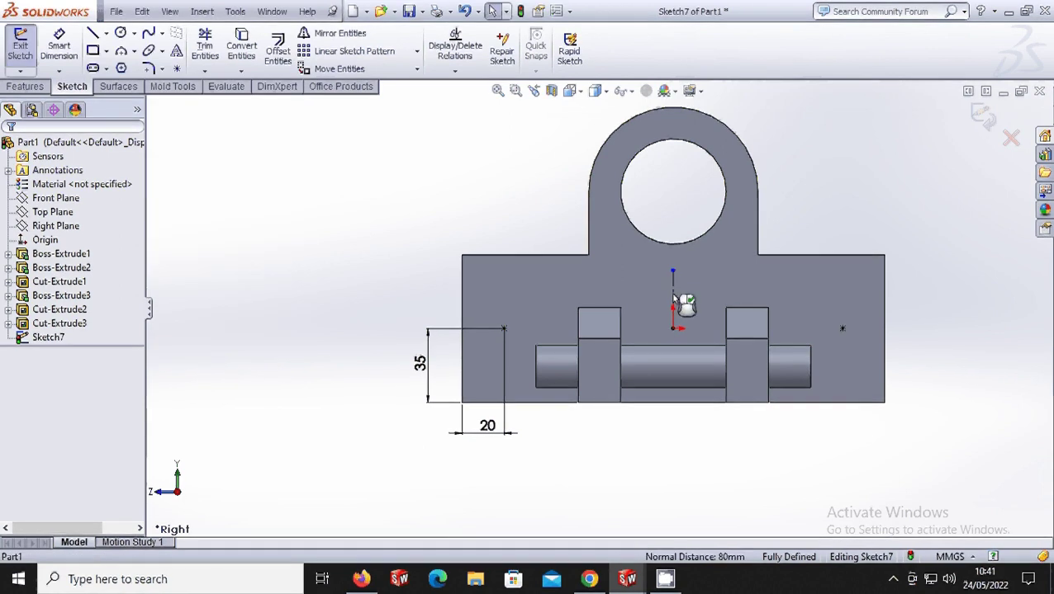
pyautogui.click(982, 116)
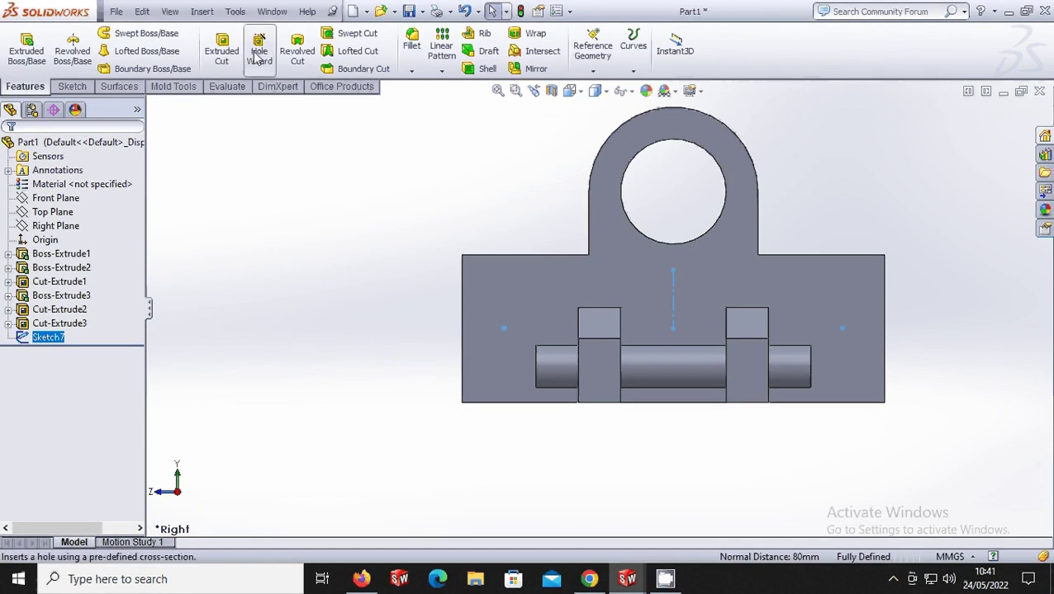
# Step: Set up a Hole Wizard counterbore hole: ISO, hex socket head, size M16
pyautogui.click(258, 56)
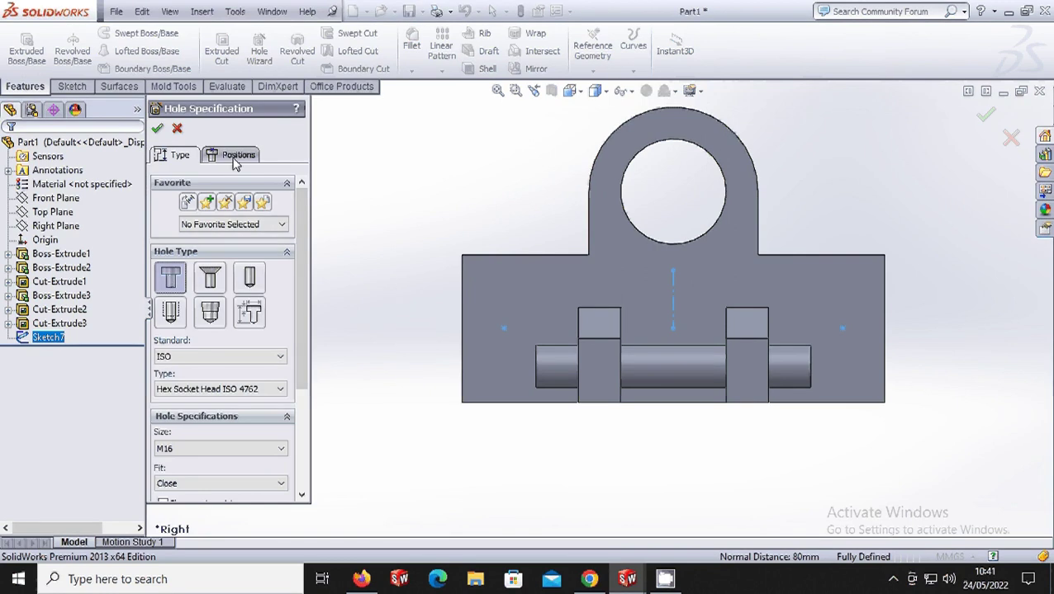
pyautogui.click(210, 278)
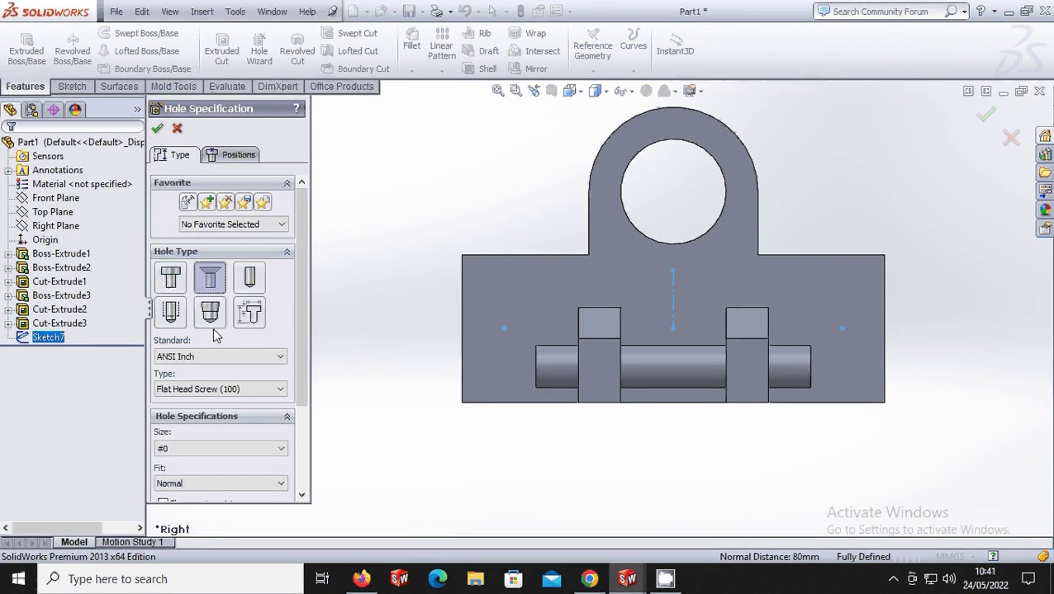
pyautogui.click(170, 278)
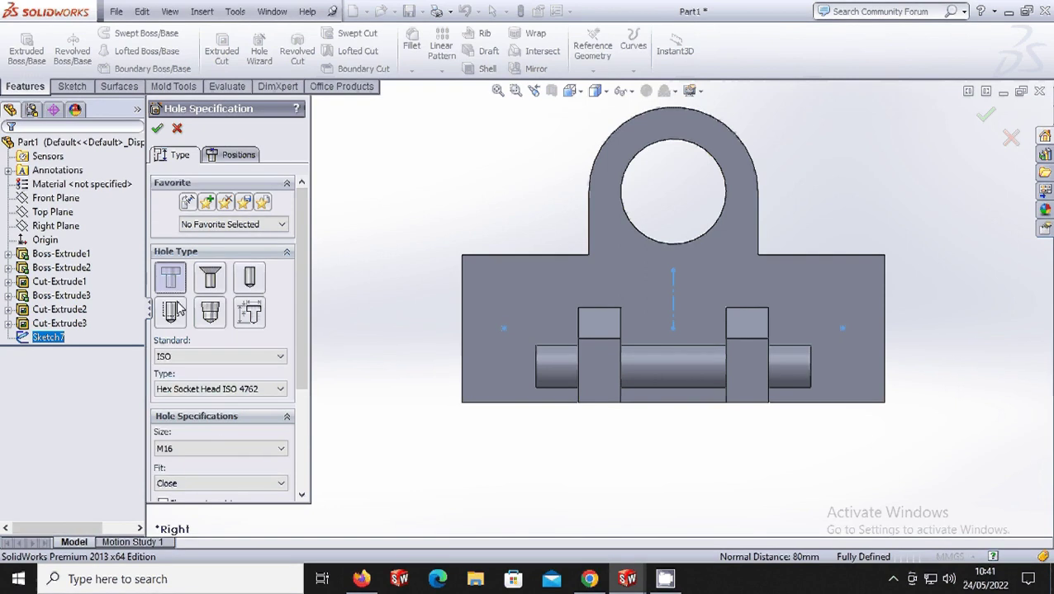
pyautogui.click(220, 449)
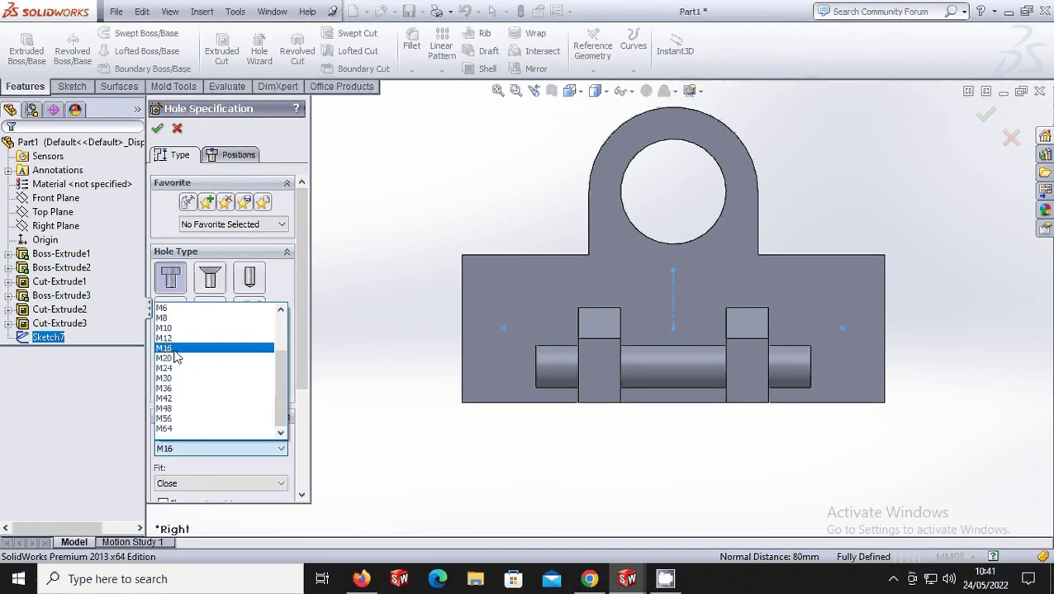
pyautogui.click(175, 350)
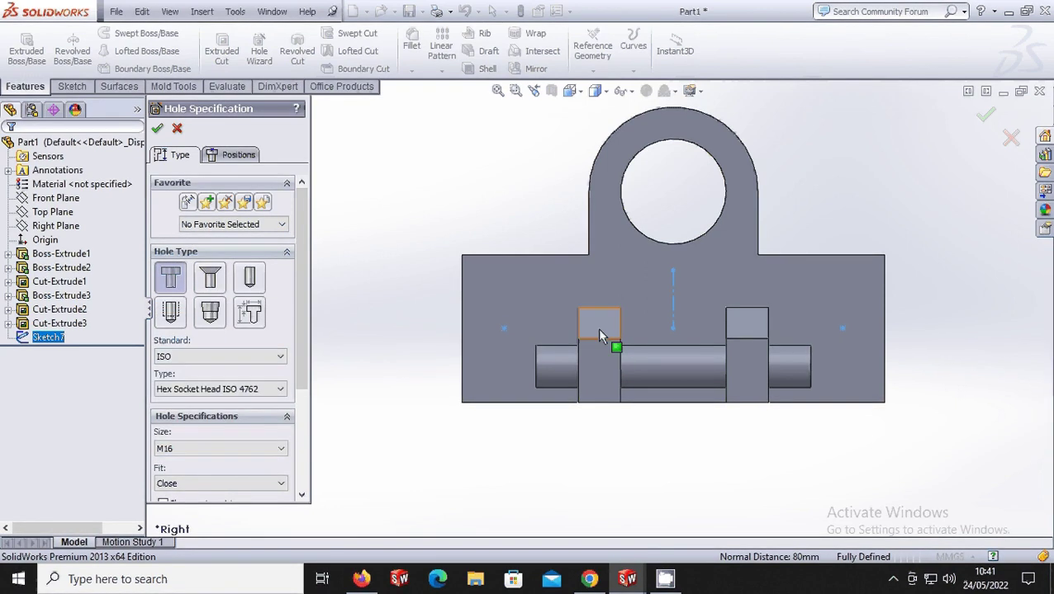
pyautogui.click(233, 155)
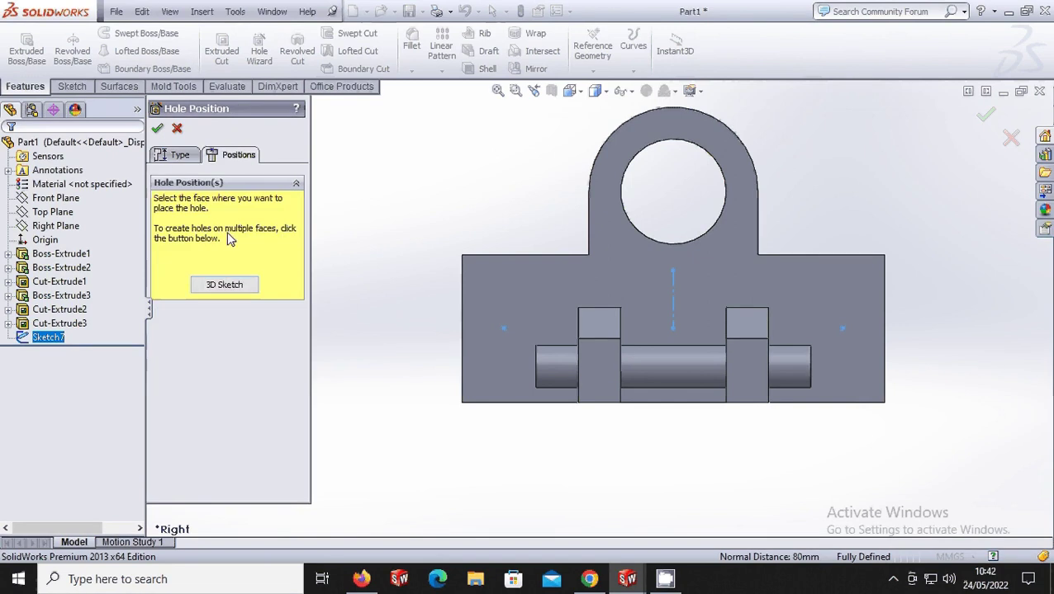
# Step: Place the holes at the two marked sketch points and create them
pyautogui.click(225, 284)
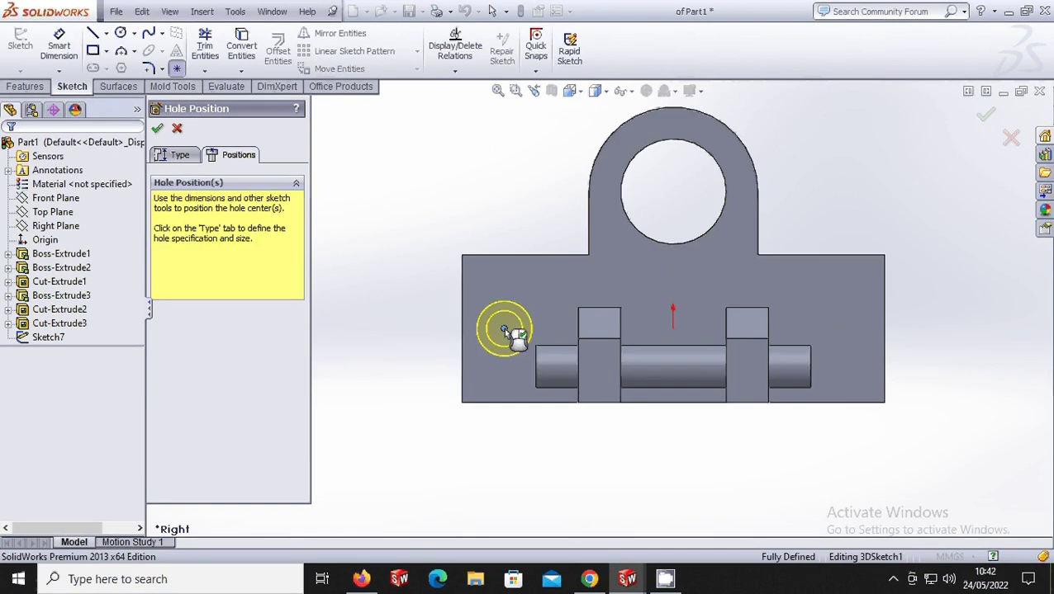
pyautogui.click(503, 328)
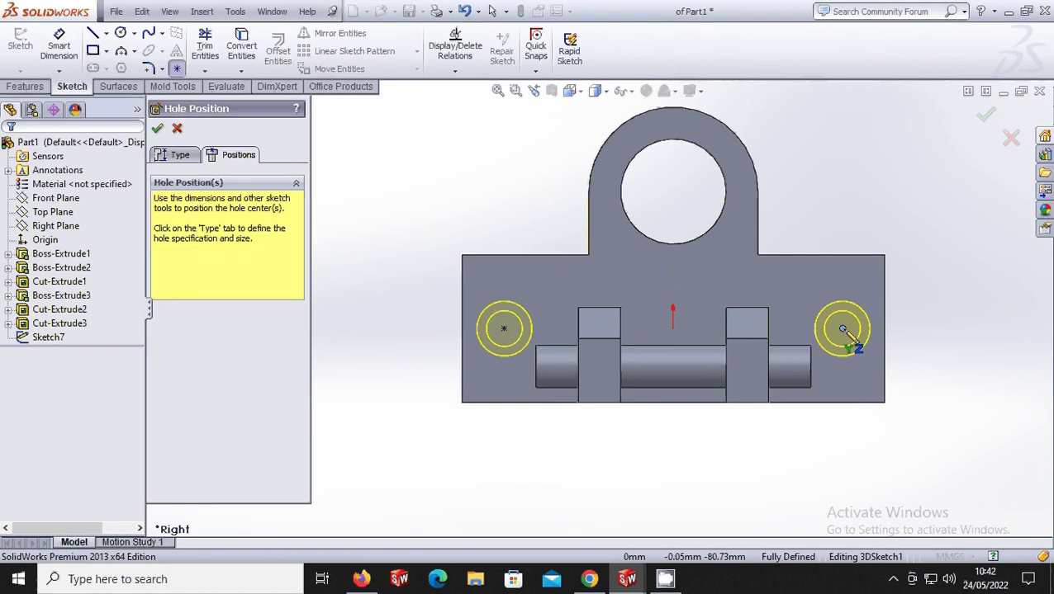
pyautogui.click(842, 330)
pyautogui.press('Return')
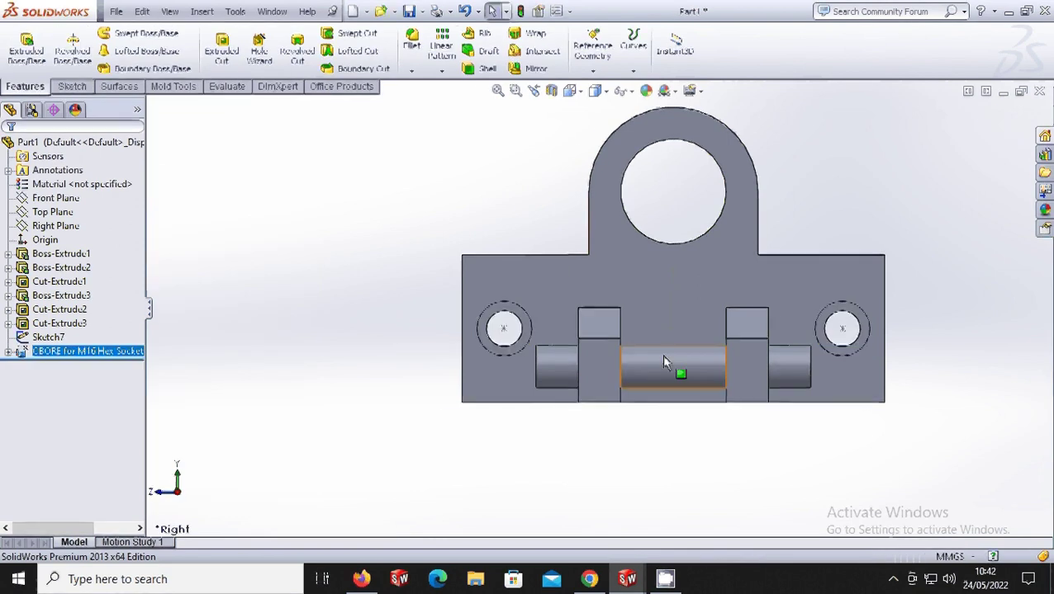
# Step: Orbit and zoom out the counterbored bracket into a 3D view, then launch Fillet
pyautogui.moveTo(661, 354); pyautogui.dragTo(506, 329, button='middle')
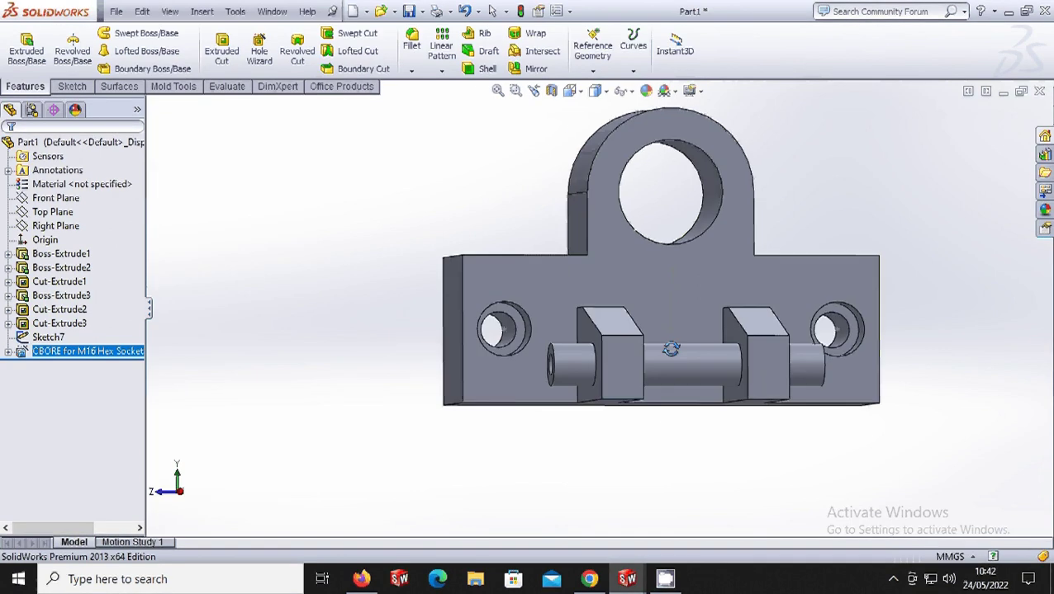
pyautogui.rightClick(510, 333)
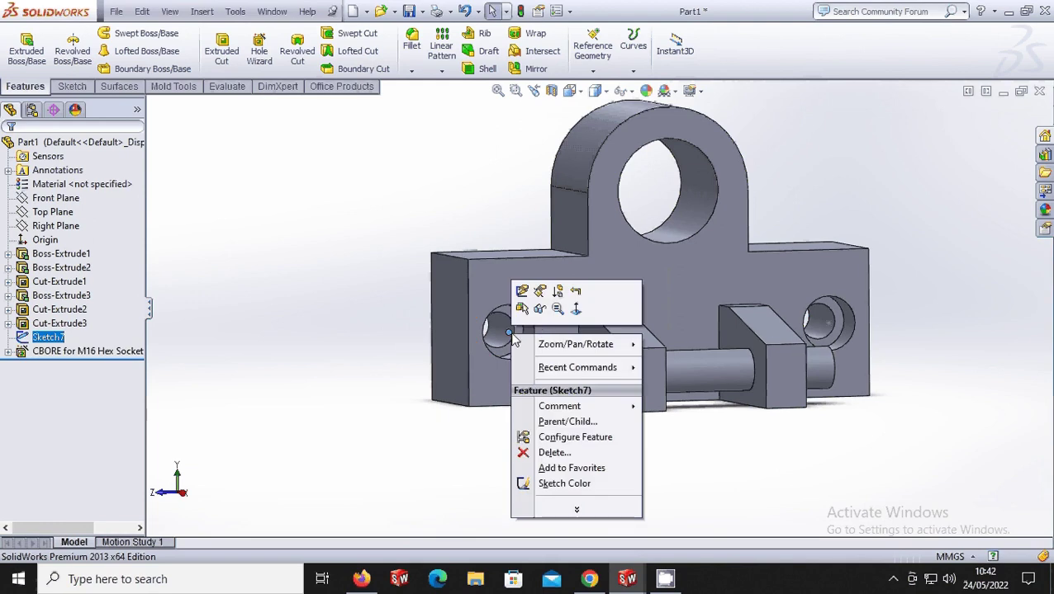
pyautogui.click(539, 308)
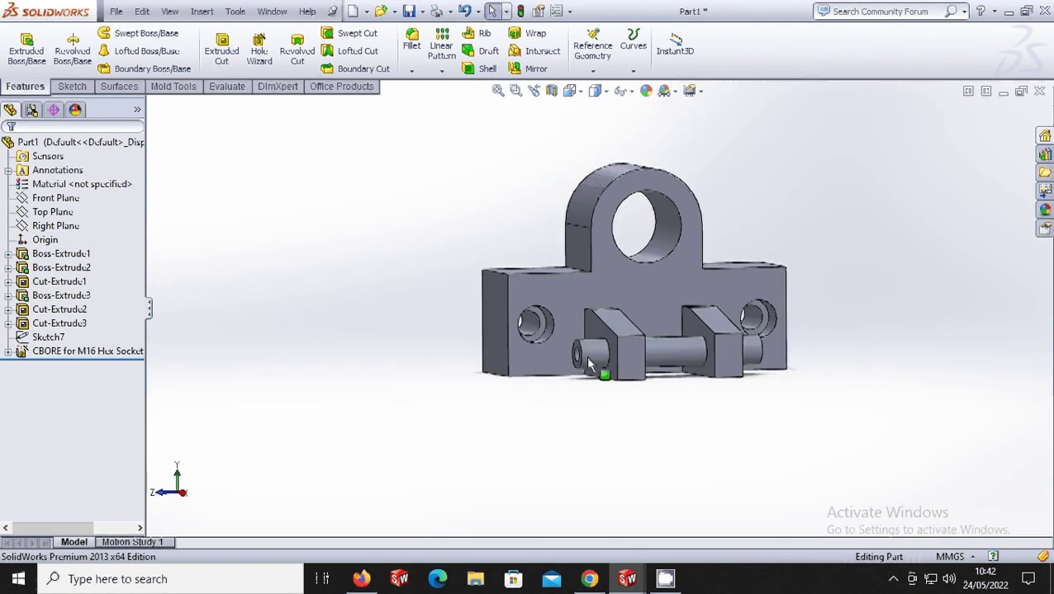
pyautogui.scroll(-3, 705, 283)
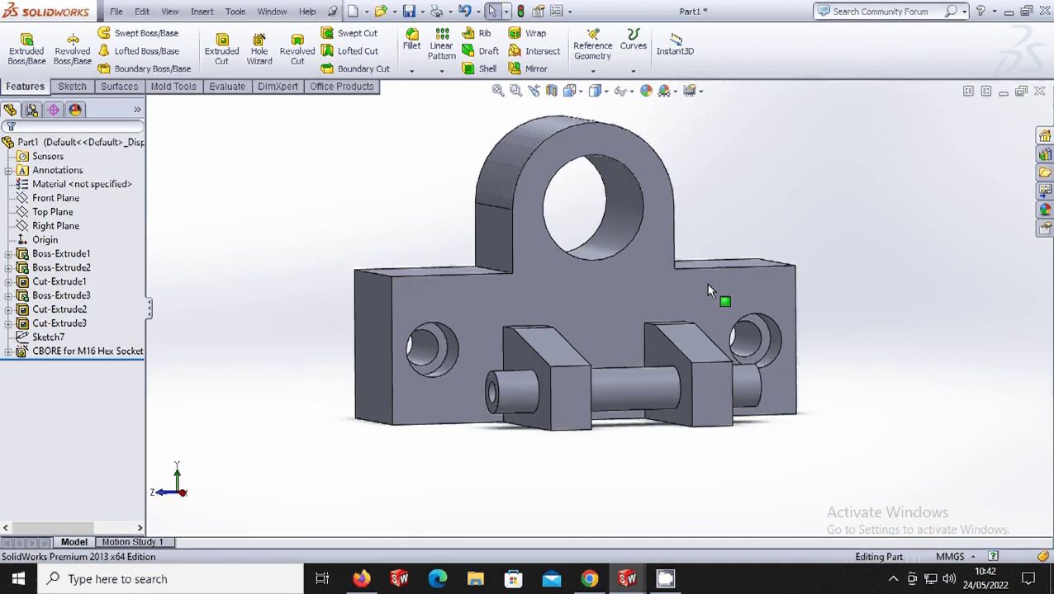
pyautogui.click(411, 45)
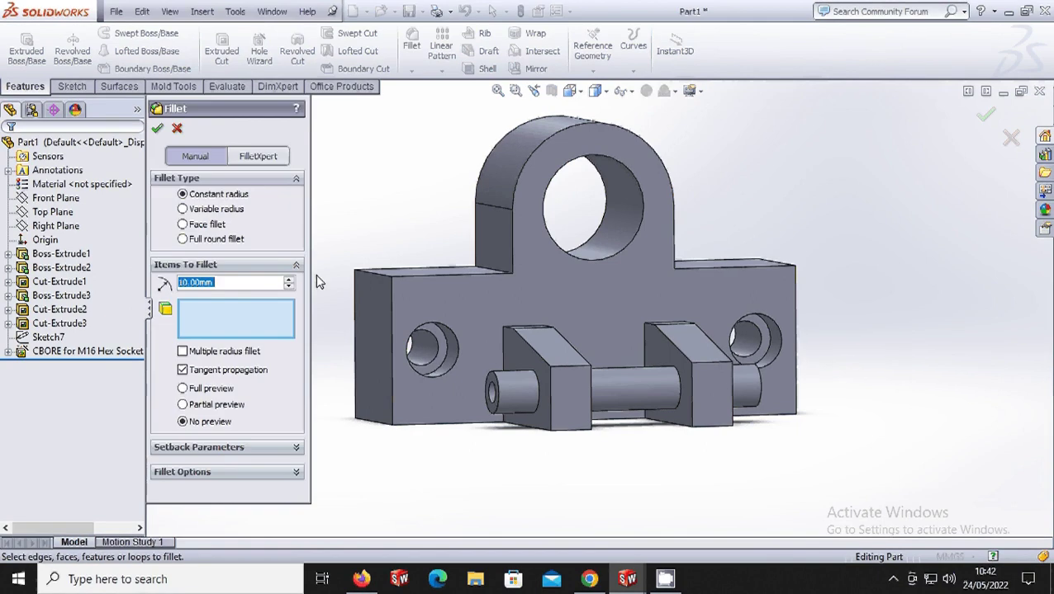
# Step: Round the pin's left and right outer end edges with a 2 mm fillet (Fillet1)
pyautogui.click(497, 387)
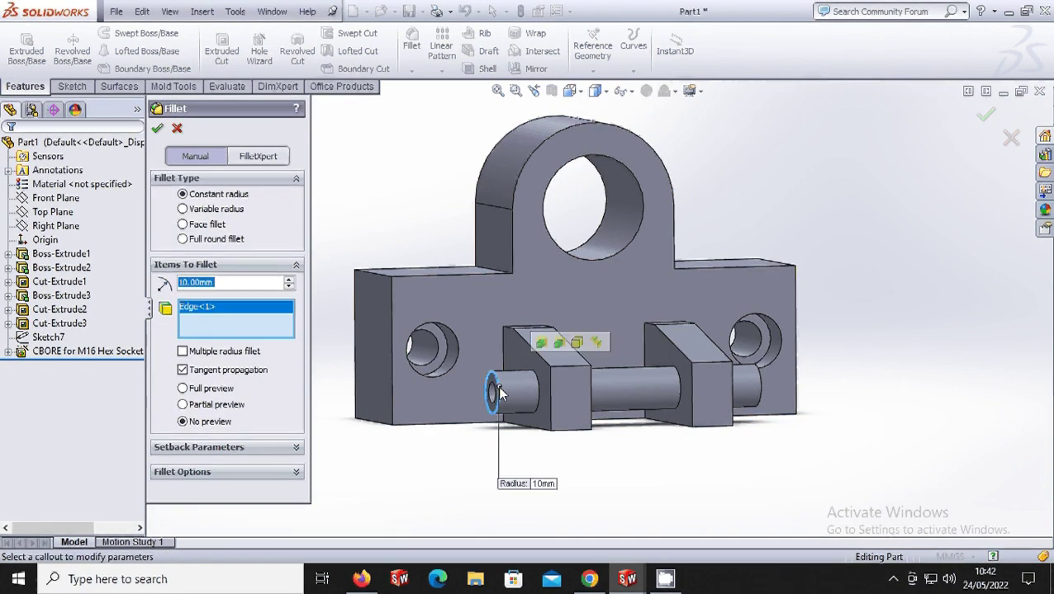
pyautogui.write('2')
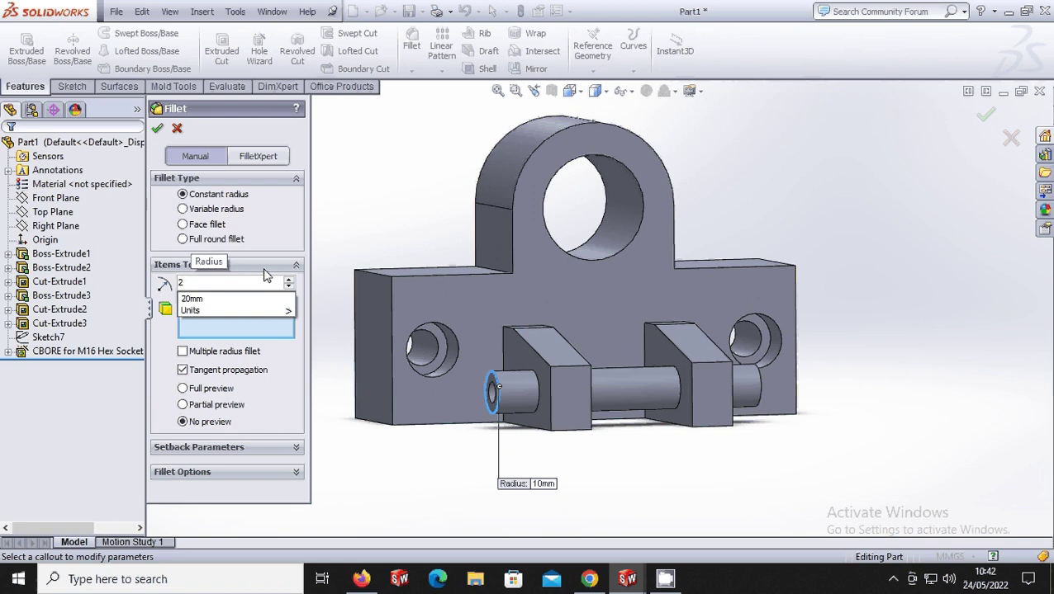
pyautogui.press('Return')
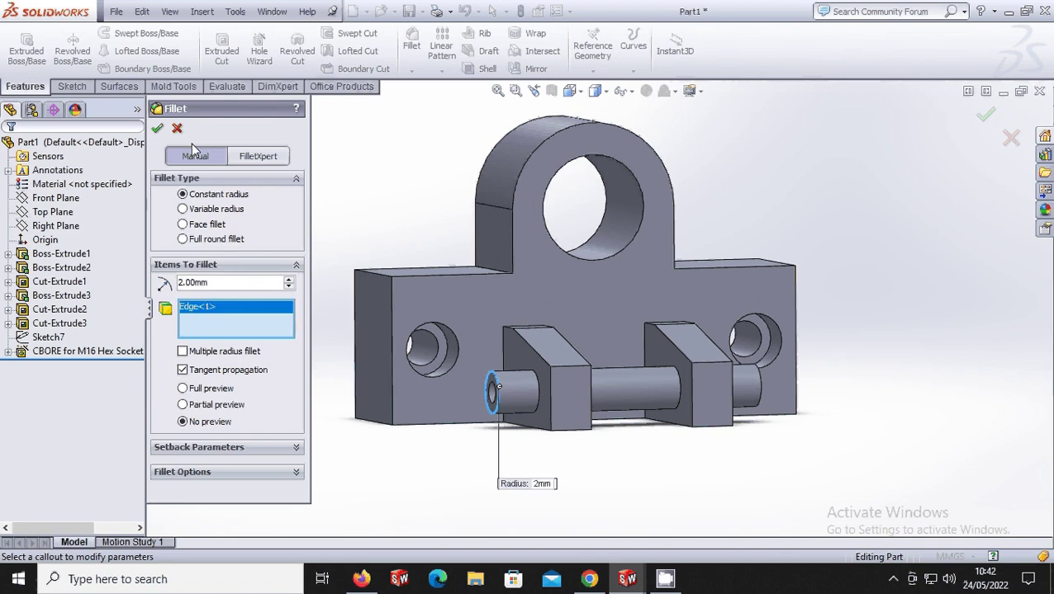
pyautogui.click(760, 396)
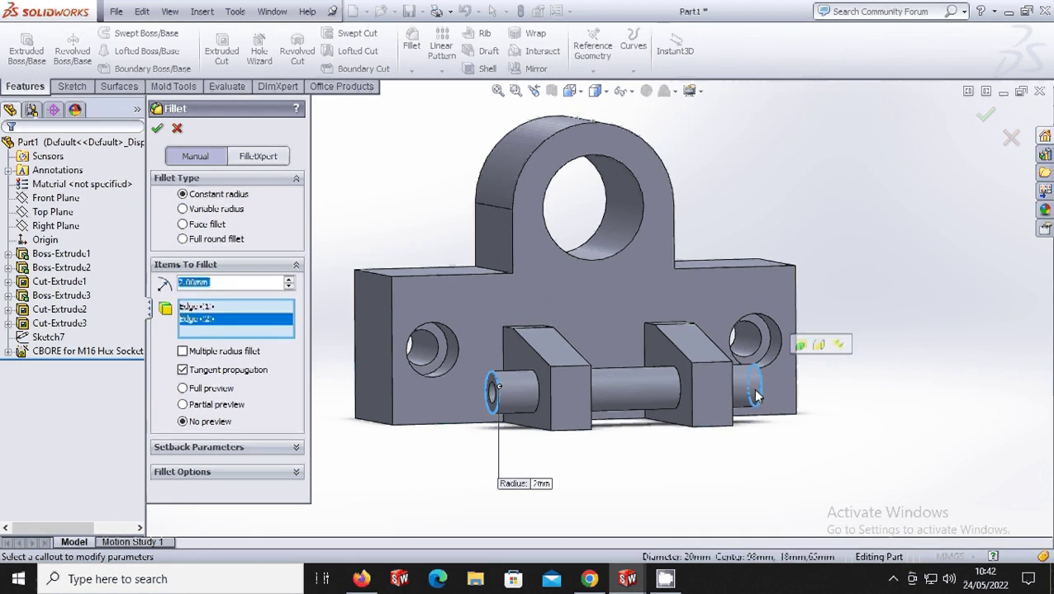
pyautogui.click(159, 130)
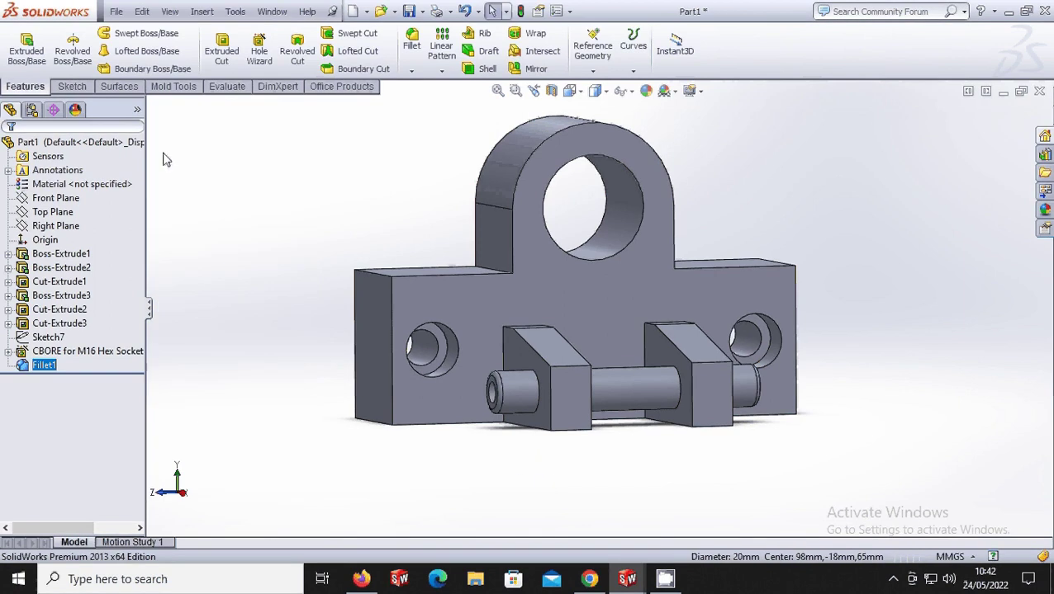
# Step: Apply a 5 mm fillet to the four pin edges where it meets the prongs (Fillet2)
pyautogui.click(540, 388)
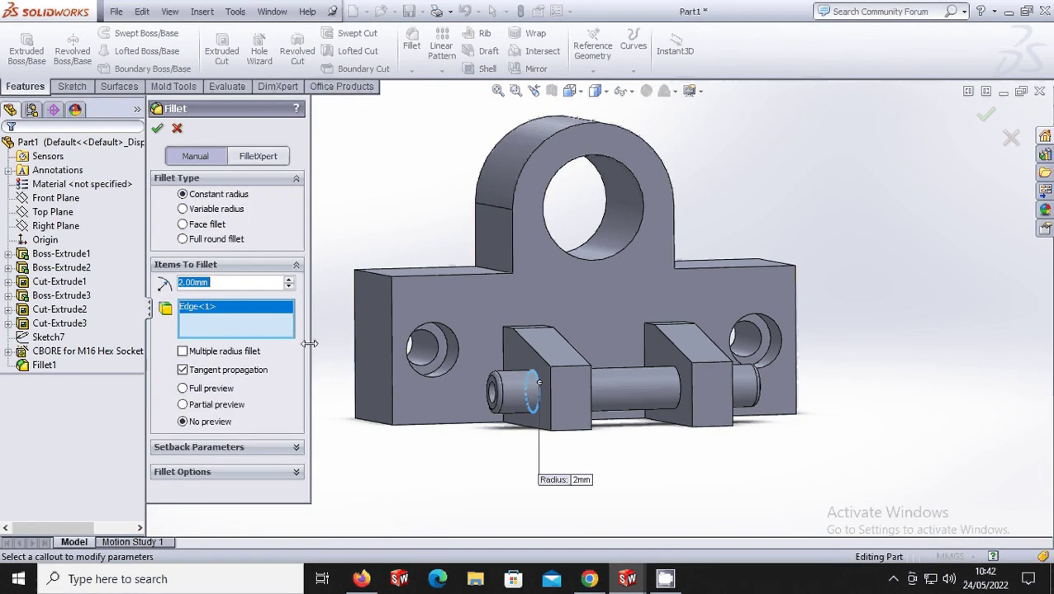
pyautogui.write('5')
pyautogui.press('Return')
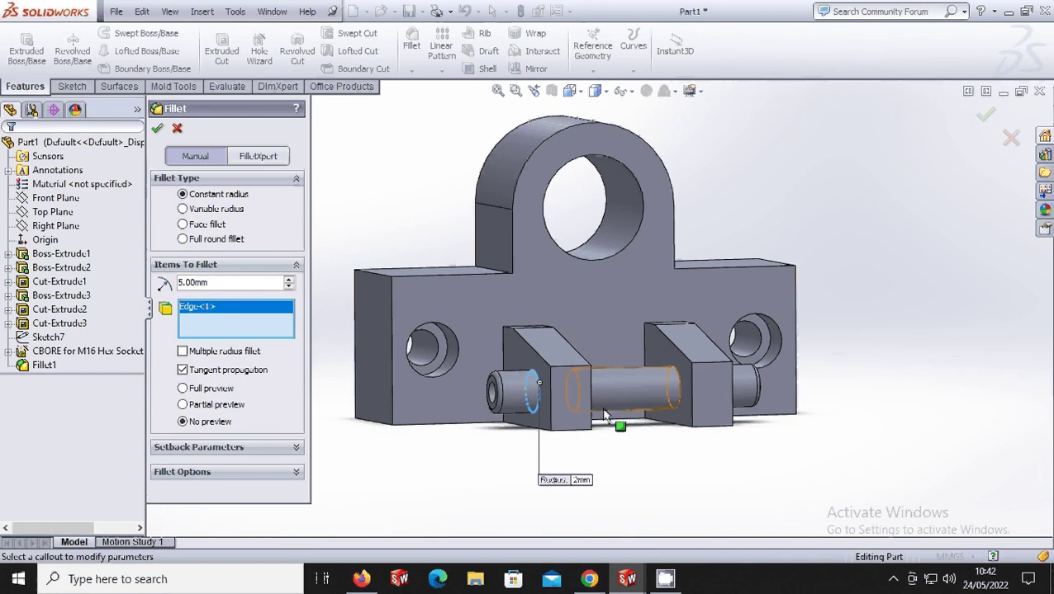
pyautogui.moveTo(676, 419)
pyautogui.mouseDown(button='middle')
pyautogui.moveTo(621, 411)
pyautogui.moveTo(619, 272)
pyautogui.moveTo(671, 329)
pyautogui.mouseUp(button='middle')
pyautogui.click(562, 260)
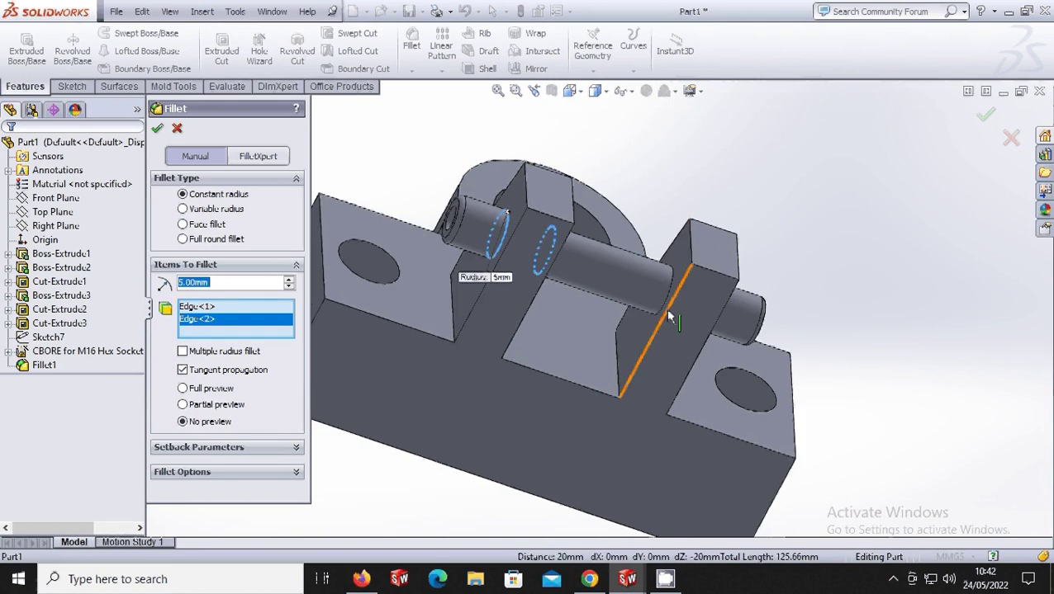
pyautogui.click(668, 292)
pyautogui.moveTo(667, 292)
pyautogui.mouseDown(button='middle')
pyautogui.moveTo(634, 288)
pyautogui.moveTo(729, 319)
pyautogui.moveTo(700, 349)
pyautogui.moveTo(584, 205)
pyautogui.moveTo(764, 235)
pyautogui.mouseUp(button='middle')
pyautogui.click(734, 310)
pyautogui.scroll(3, 701, 349)
pyautogui.moveTo(753, 416)
pyautogui.mouseDown(button='middle')
pyautogui.moveTo(826, 228)
pyautogui.moveTo(859, 256)
pyautogui.mouseUp(button='middle')
pyautogui.click(157, 128)
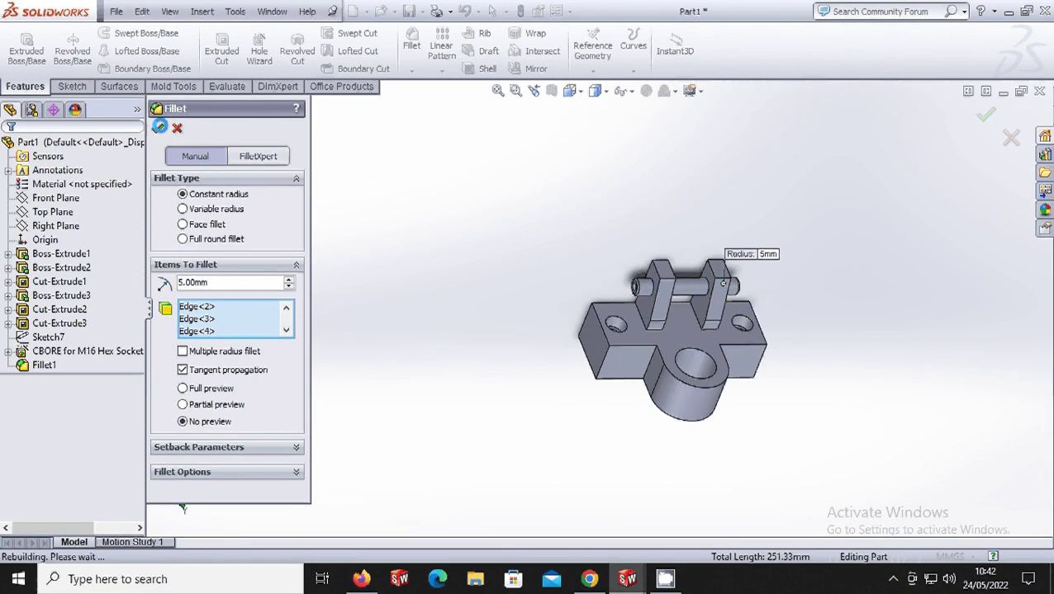
# Step: Switch to isometric view and start a 10 mm fillet on the upright plate's vertical edge
pyautogui.click(571, 91)
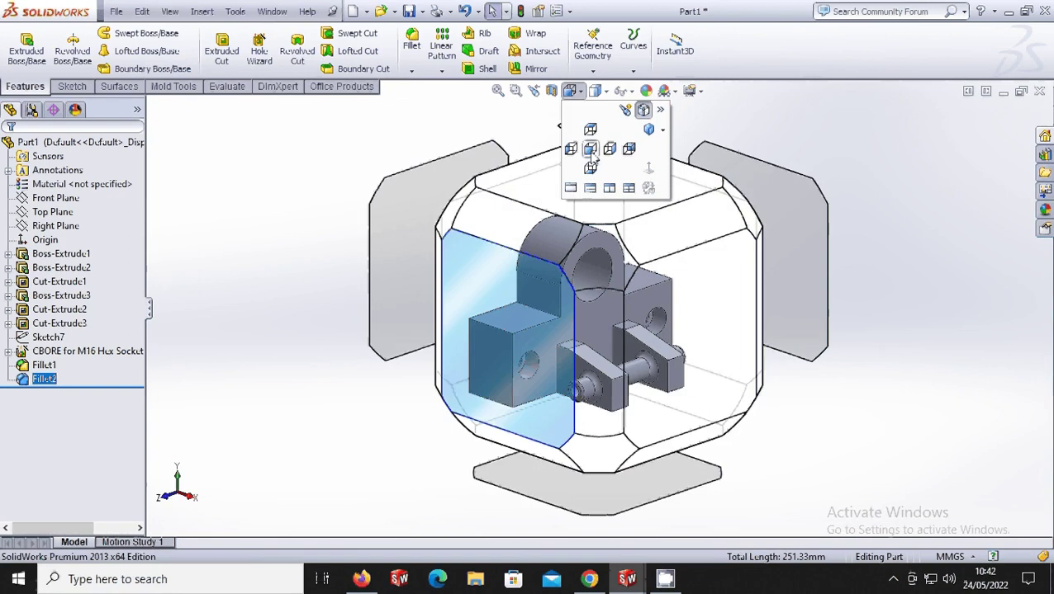
pyautogui.click(590, 223)
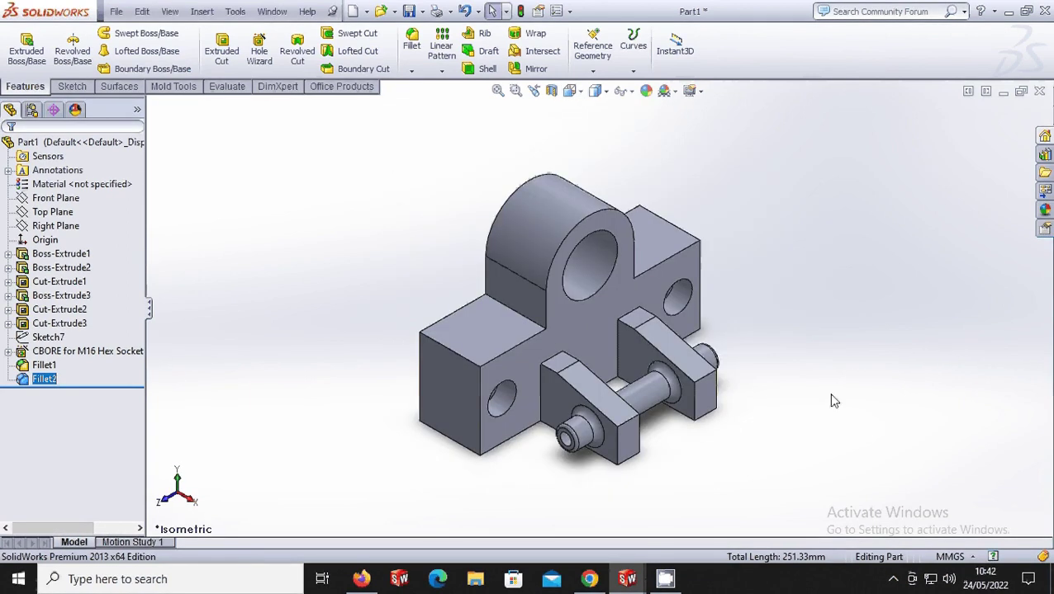
pyautogui.click(411, 43)
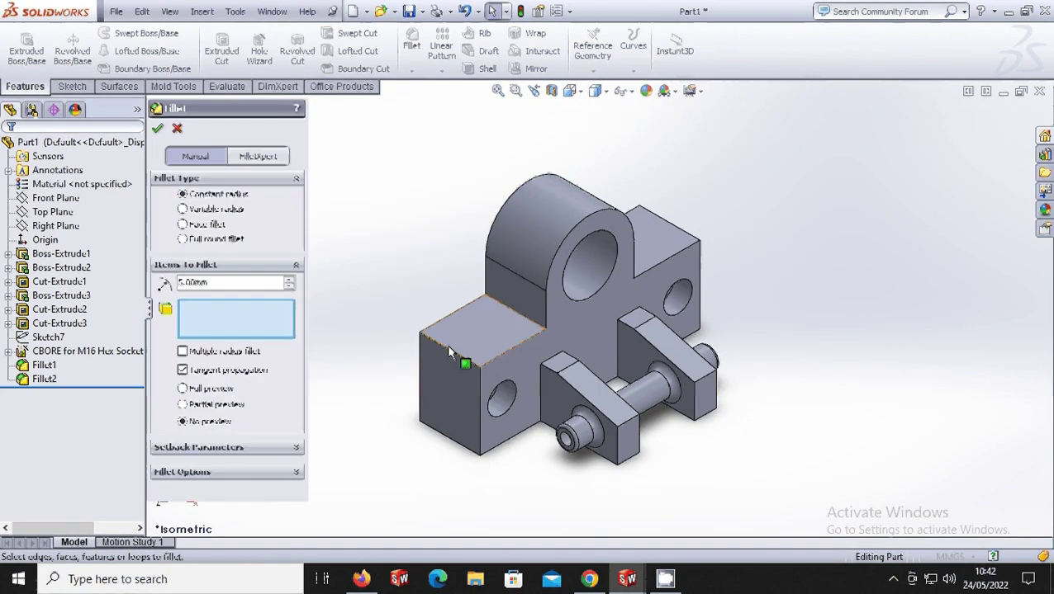
pyautogui.click(540, 382)
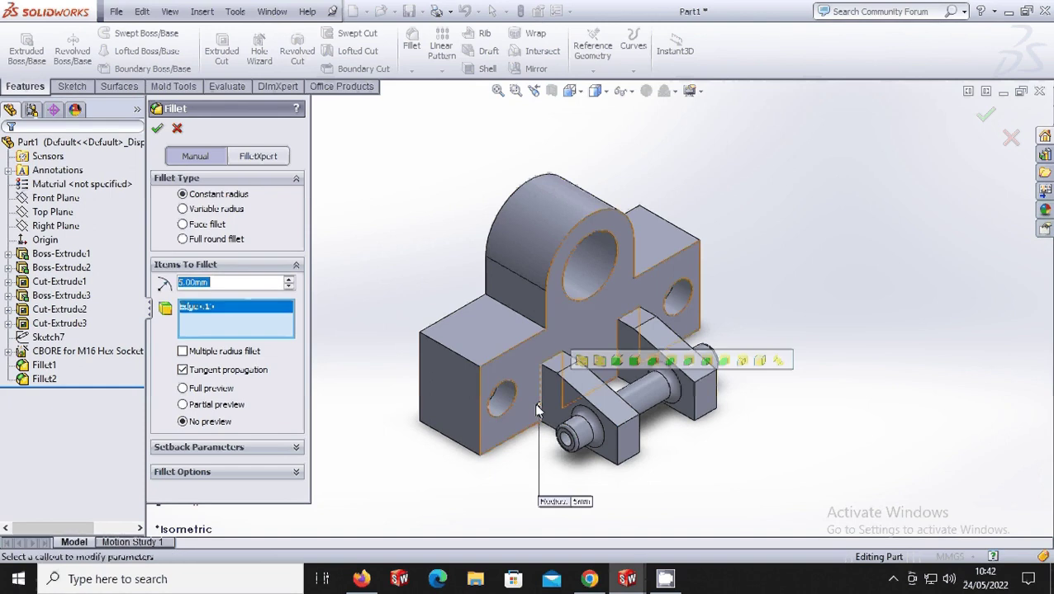
pyautogui.write('1')
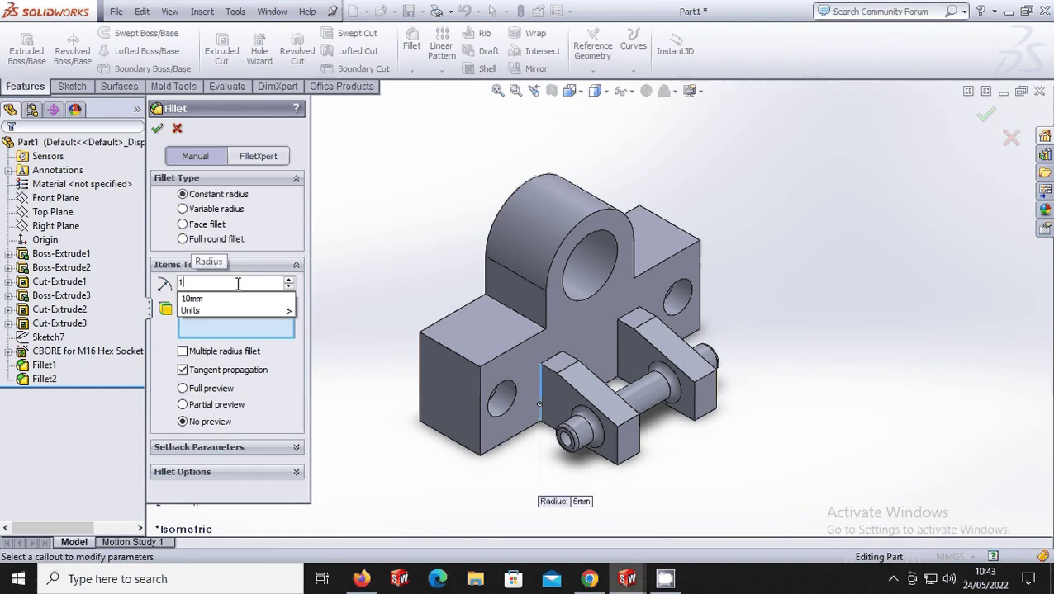
pyautogui.write('0')
pyautogui.press('Return')
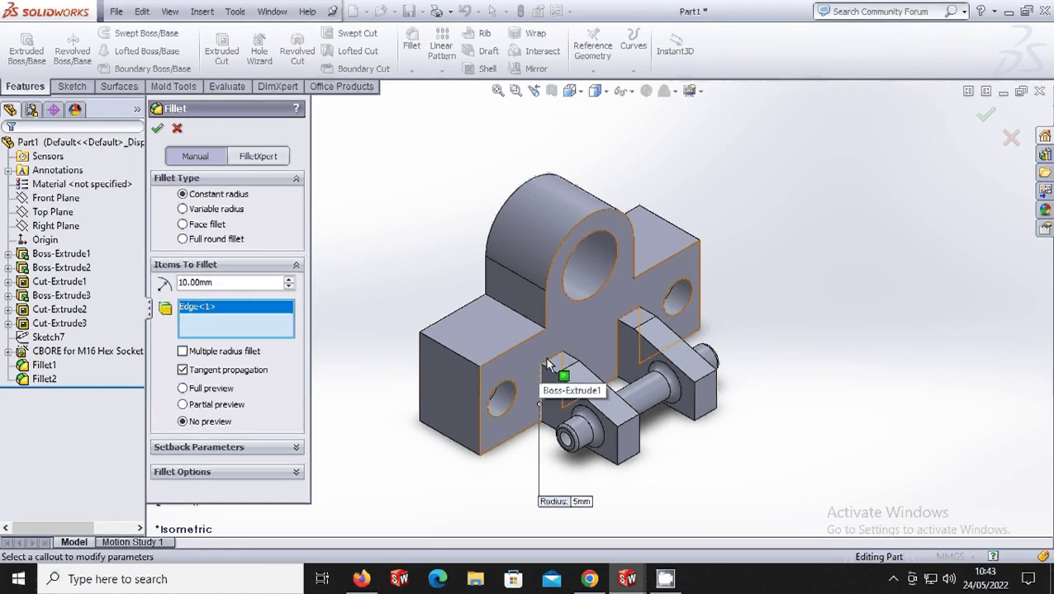
# Step: Add four more lug base edges to the 10 mm fillet selection
pyautogui.click(560, 382)
pyautogui.moveTo(607, 378); pyautogui.dragTo(587, 361, button='middle')
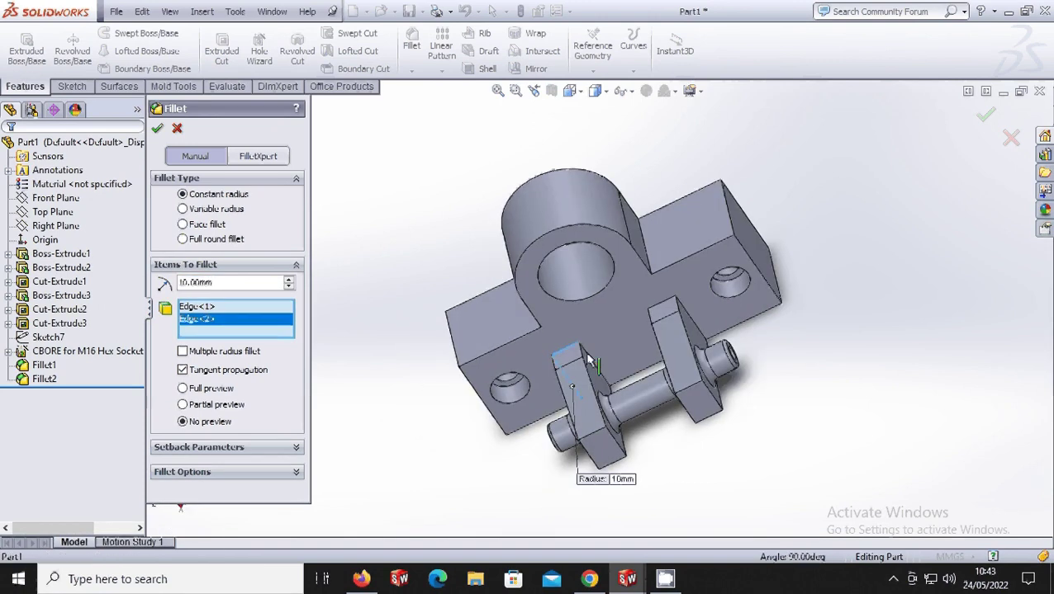
pyautogui.click(588, 361)
pyautogui.moveTo(587, 361)
pyautogui.mouseDown(button='middle')
pyautogui.moveTo(634, 356)
pyautogui.moveTo(631, 334)
pyautogui.moveTo(606, 430)
pyautogui.mouseUp(button='middle')
pyautogui.click(631, 334)
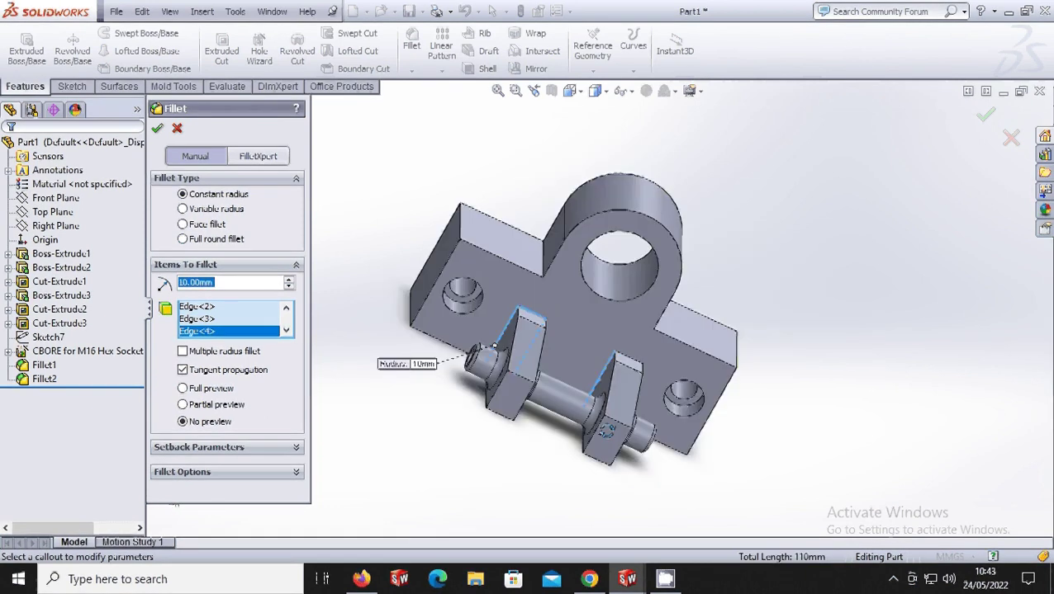
pyautogui.moveTo(632, 363); pyautogui.dragTo(610, 354, button='middle')
pyautogui.click(610, 354)
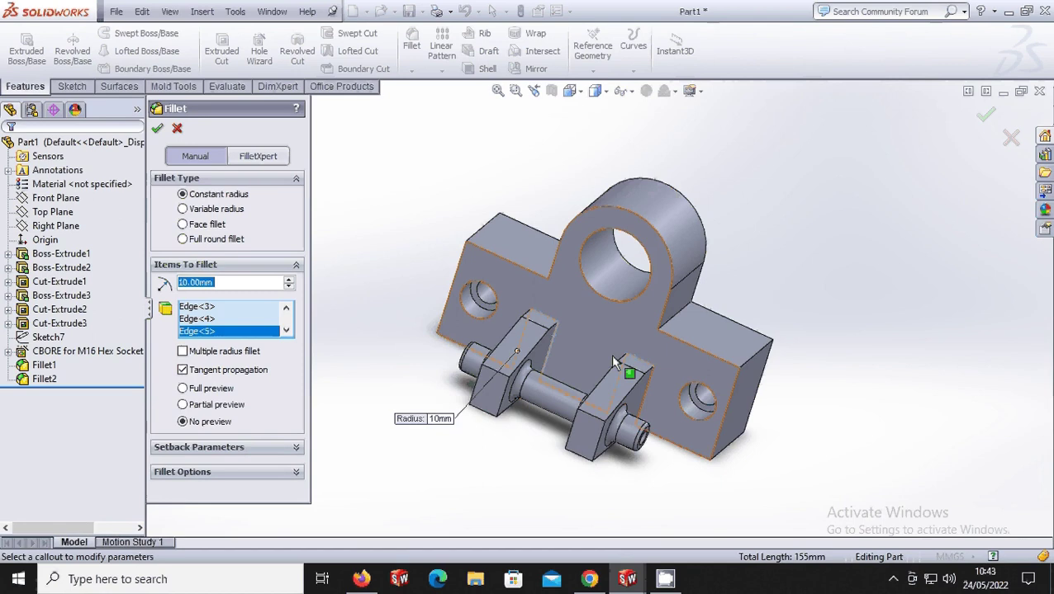
# Step: Add the right lug's lower edges and last edge, creating the ten-edge 10 mm Fillet3
pyautogui.click(657, 375)
pyautogui.click(603, 426)
pyautogui.click(718, 371)
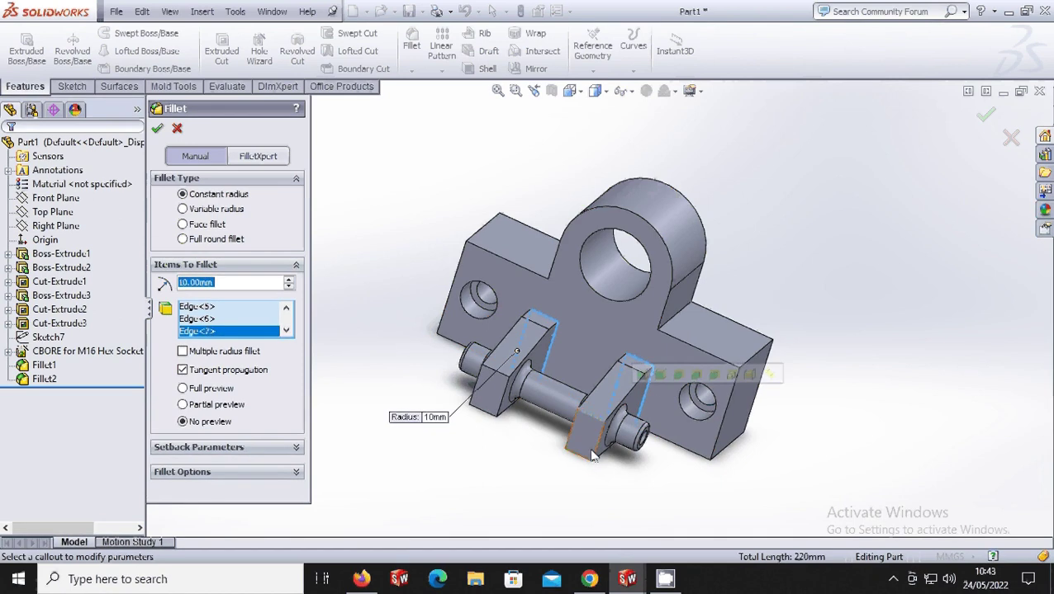
pyautogui.click(593, 455)
pyautogui.click(509, 389)
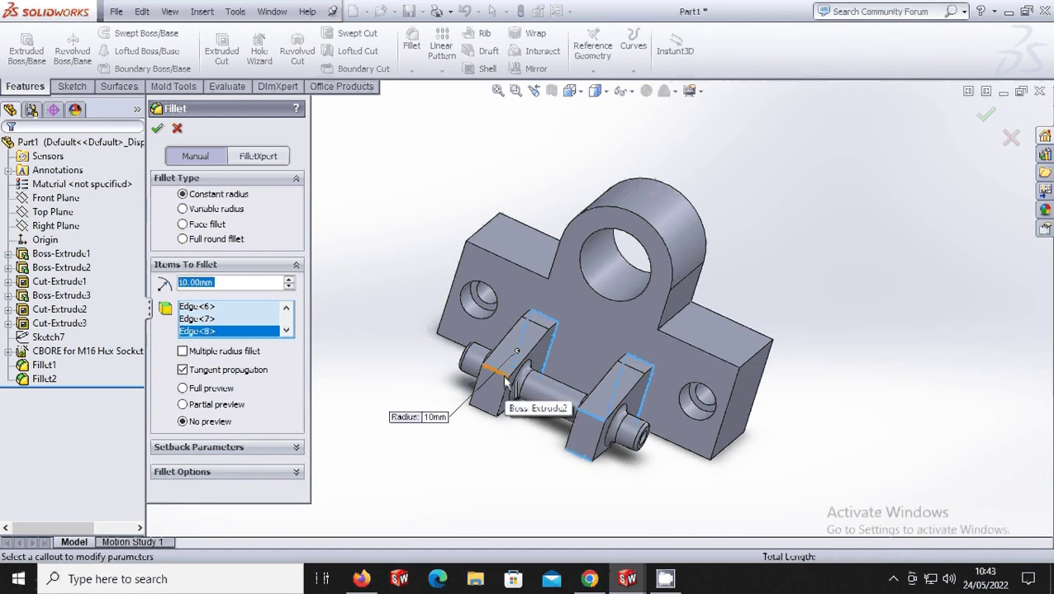
pyautogui.click(157, 128)
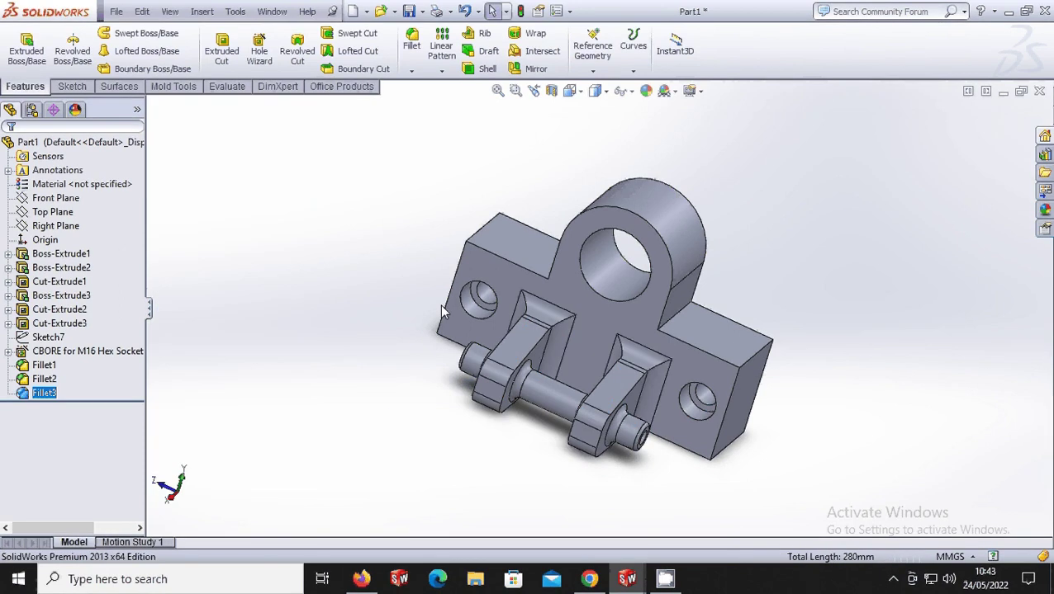
# Step: In isometric view, round both boss-to-block edges with a 30 mm fillet (Fillet4)
pyautogui.moveTo(439, 305); pyautogui.dragTo(462, 234, button='middle')
pyautogui.click(569, 91)
pyautogui.click(627, 163)
pyautogui.press('space')
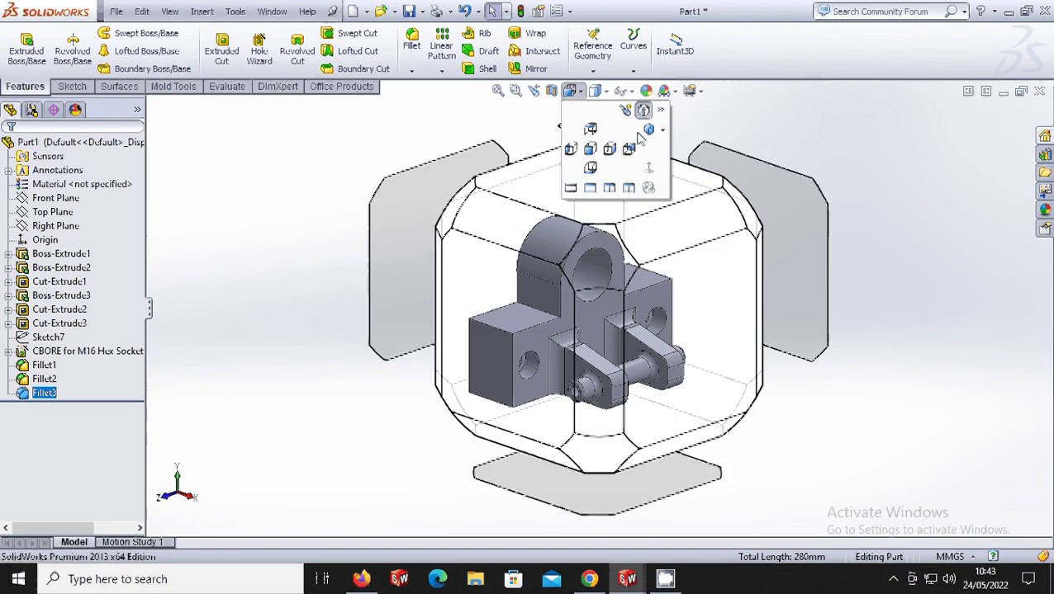
pyautogui.click(644, 112)
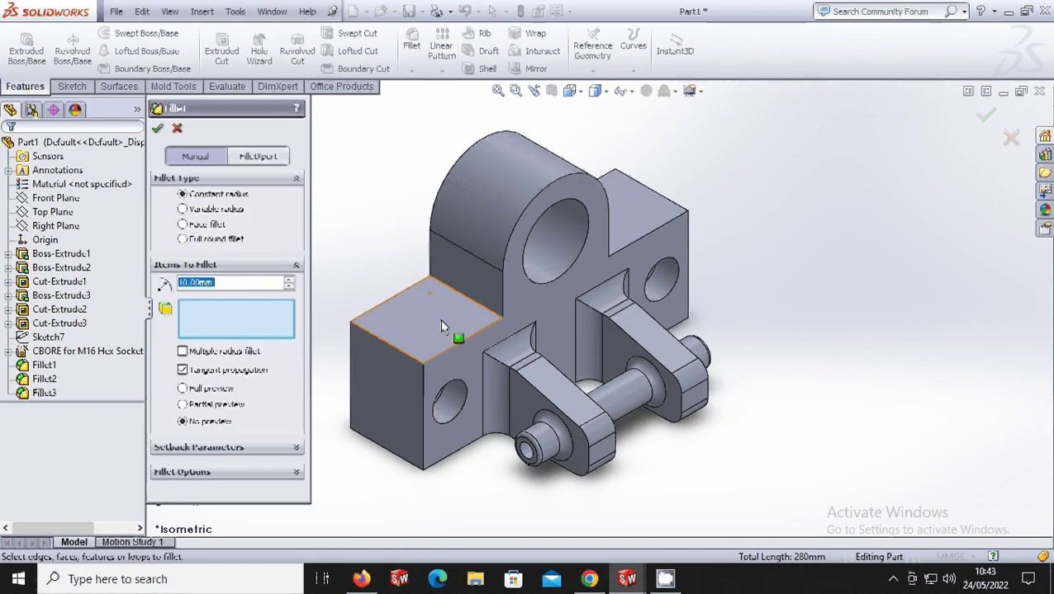
pyautogui.click(488, 314)
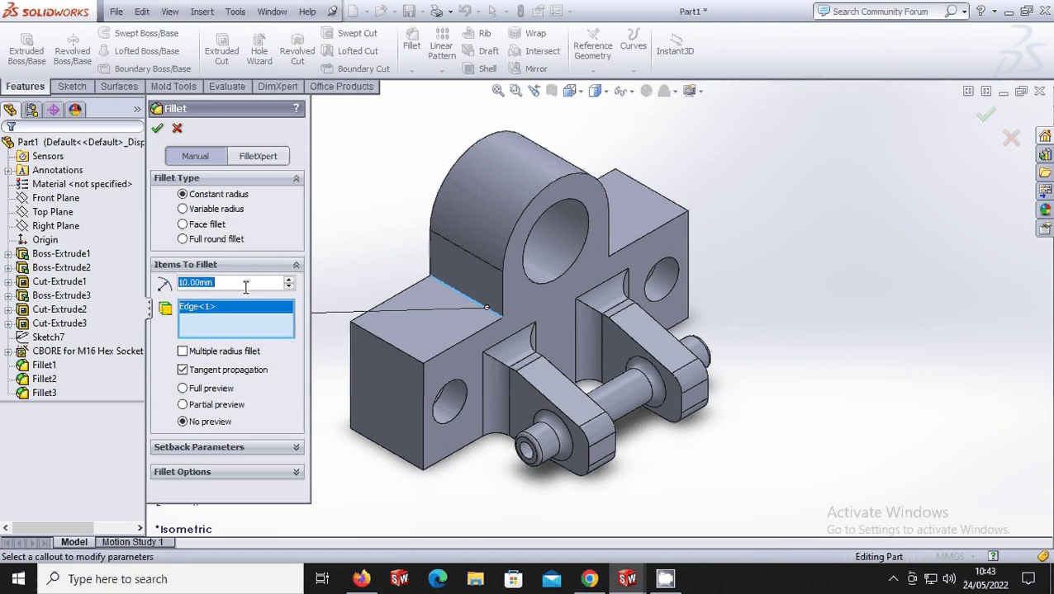
pyautogui.write('30')
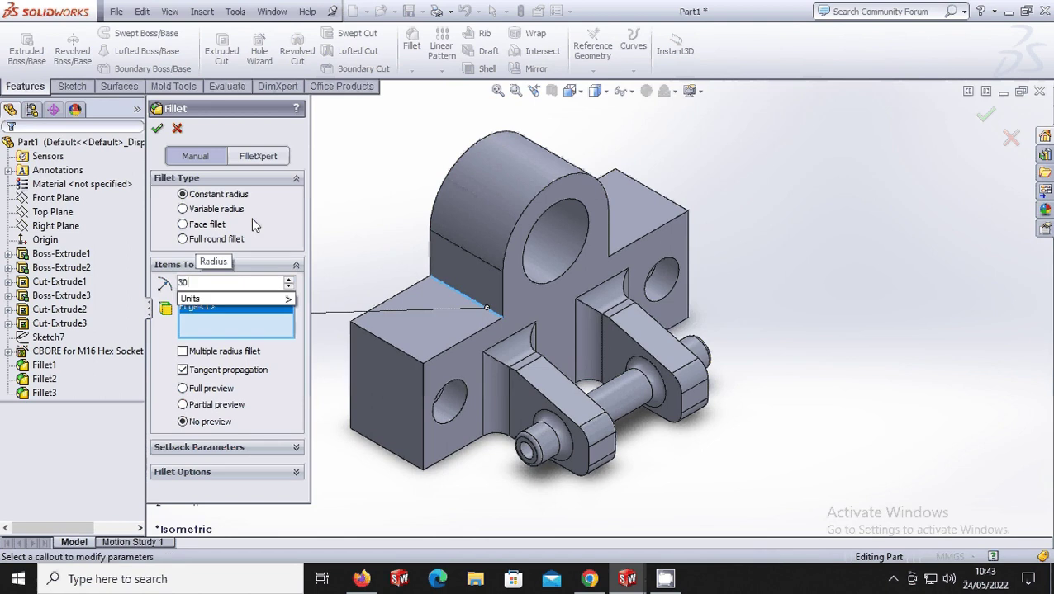
pyautogui.moveTo(610, 262); pyautogui.dragTo(607, 263, button='middle')
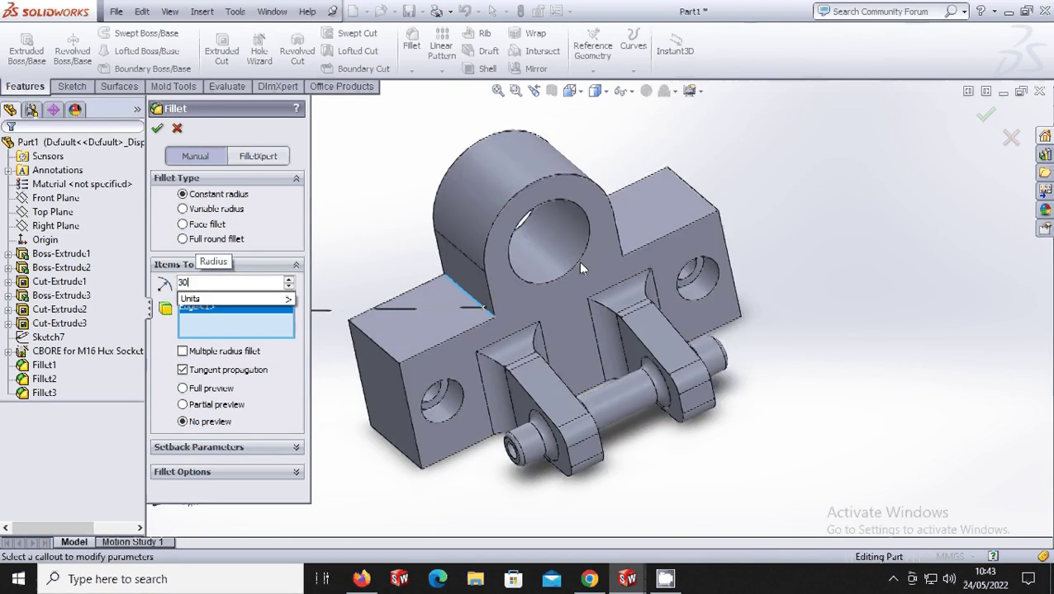
pyautogui.click(617, 230)
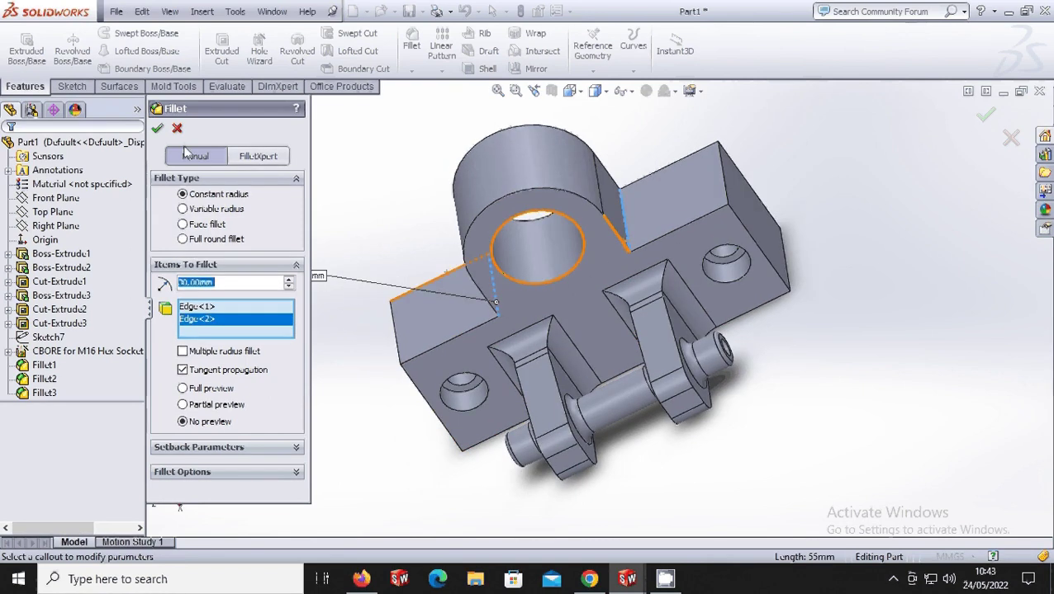
pyautogui.click(157, 128)
pyautogui.hotkey('ctrl', '7')
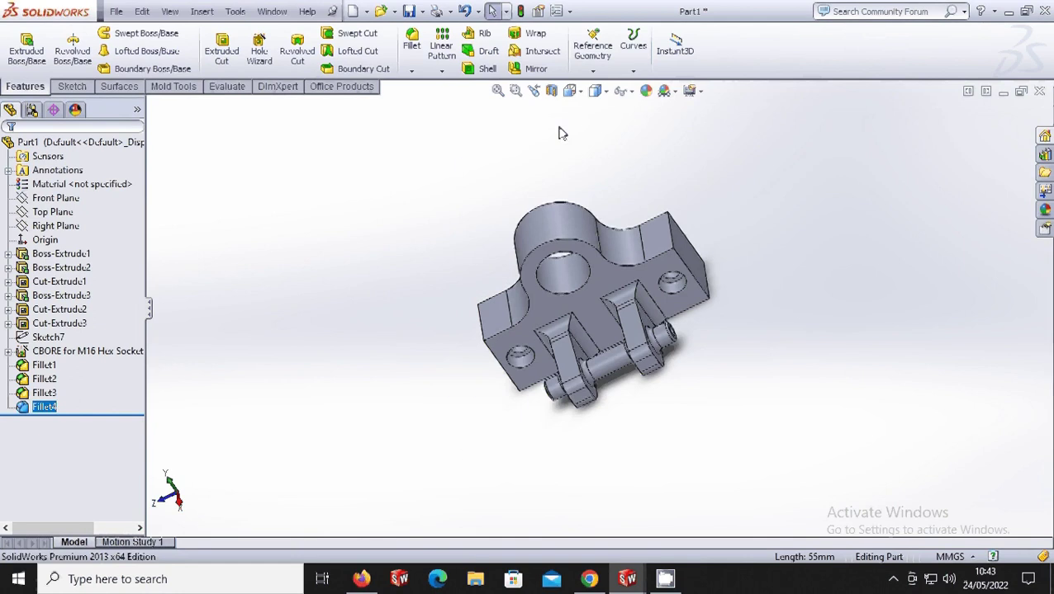
# Step: Show the part in isometric view and apply the Plain White scene
pyautogui.click(570, 90)
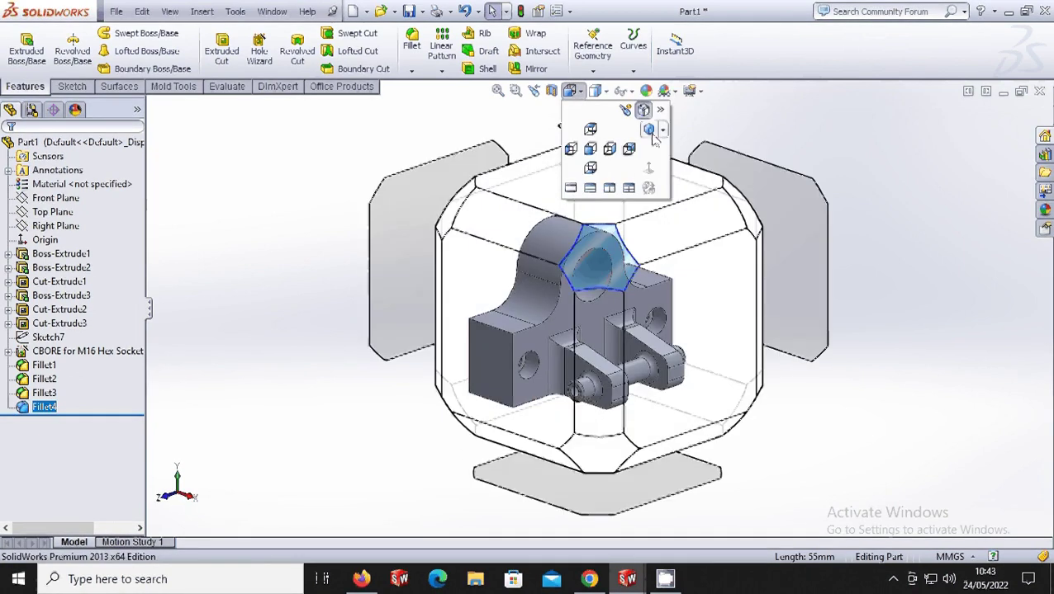
pyautogui.click(619, 244)
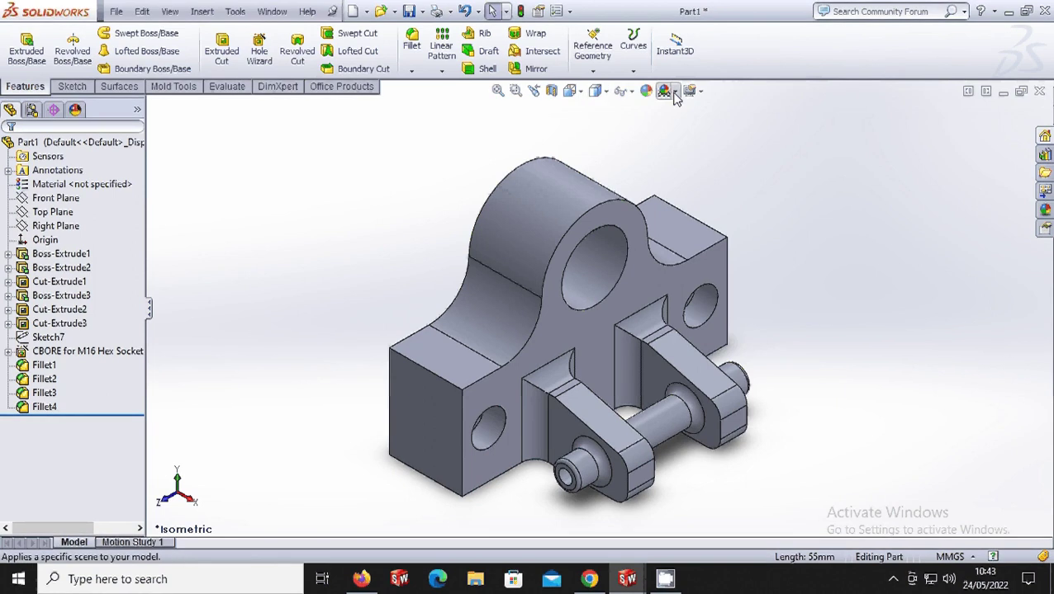
pyautogui.click(666, 90)
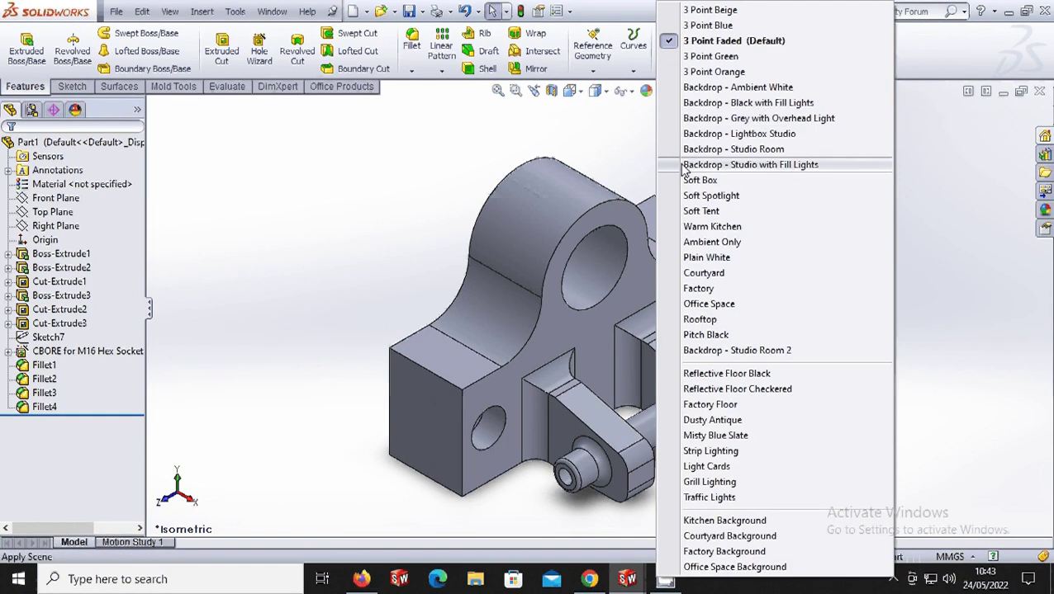
pyautogui.click(704, 258)
pyautogui.scroll(-2, 747, 322)
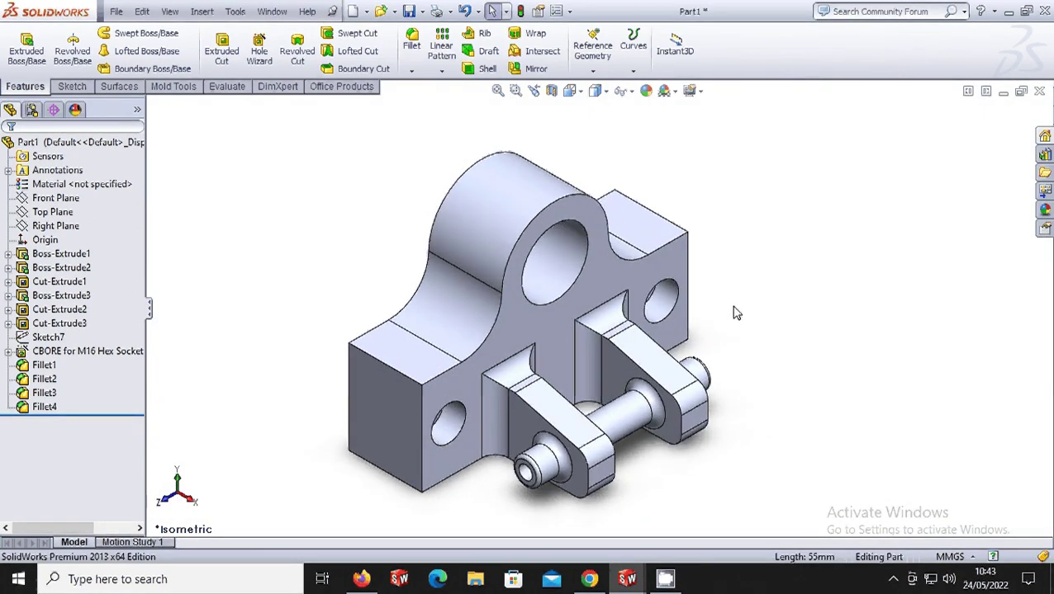
pyautogui.click(583, 92)
pyautogui.click(665, 372)
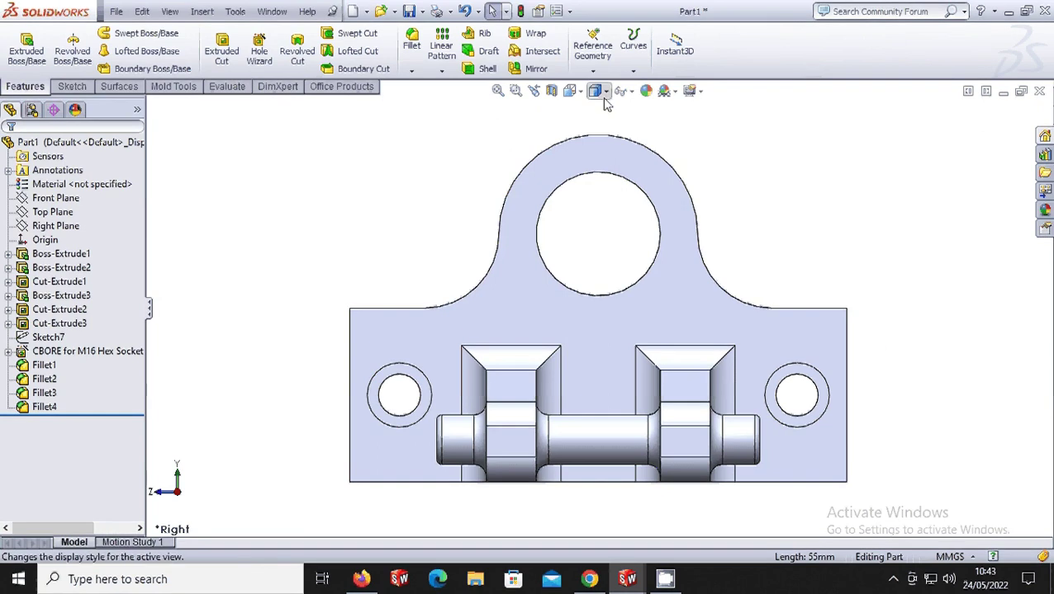
pyautogui.click(569, 91)
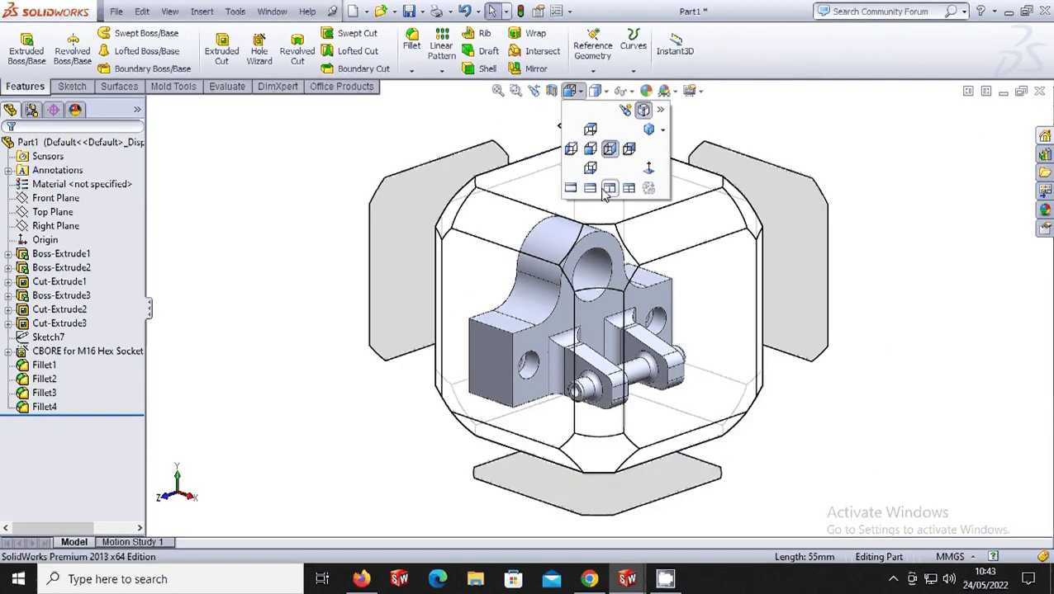
pyautogui.click(590, 151)
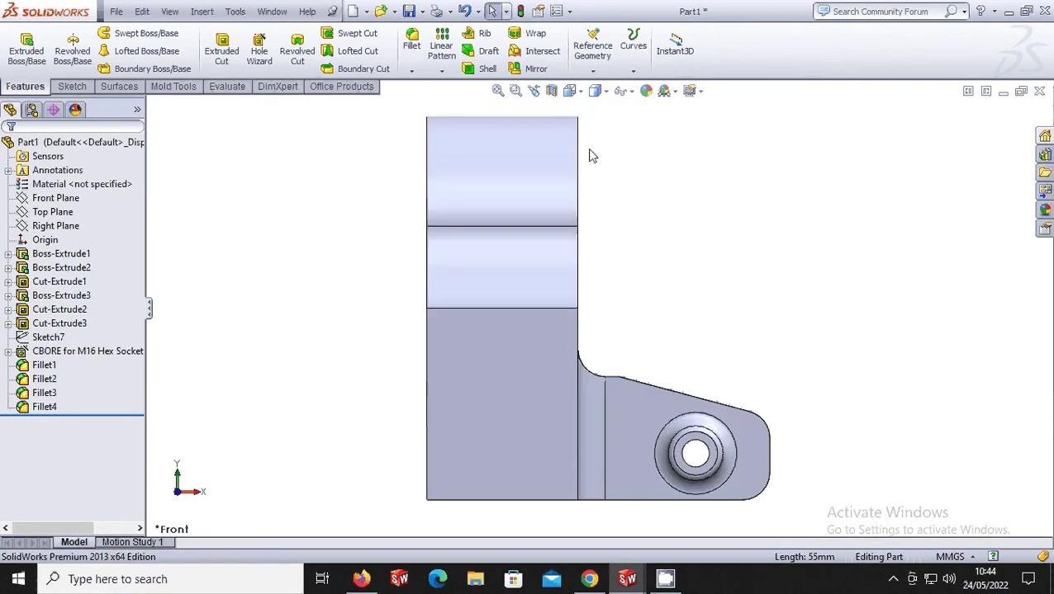
pyautogui.click(576, 91)
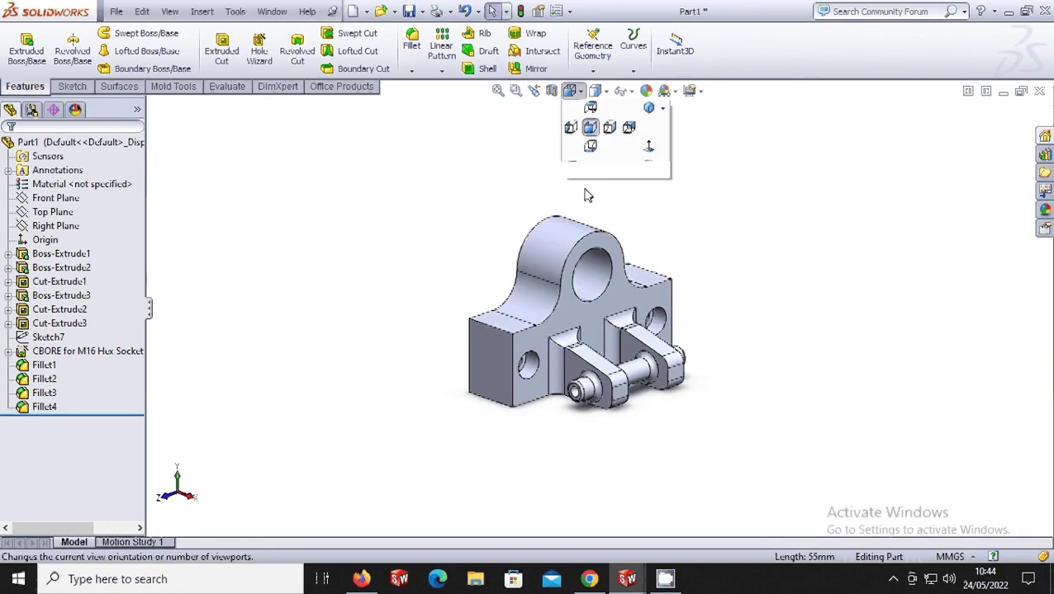
pyautogui.click(589, 146)
pyautogui.click(571, 90)
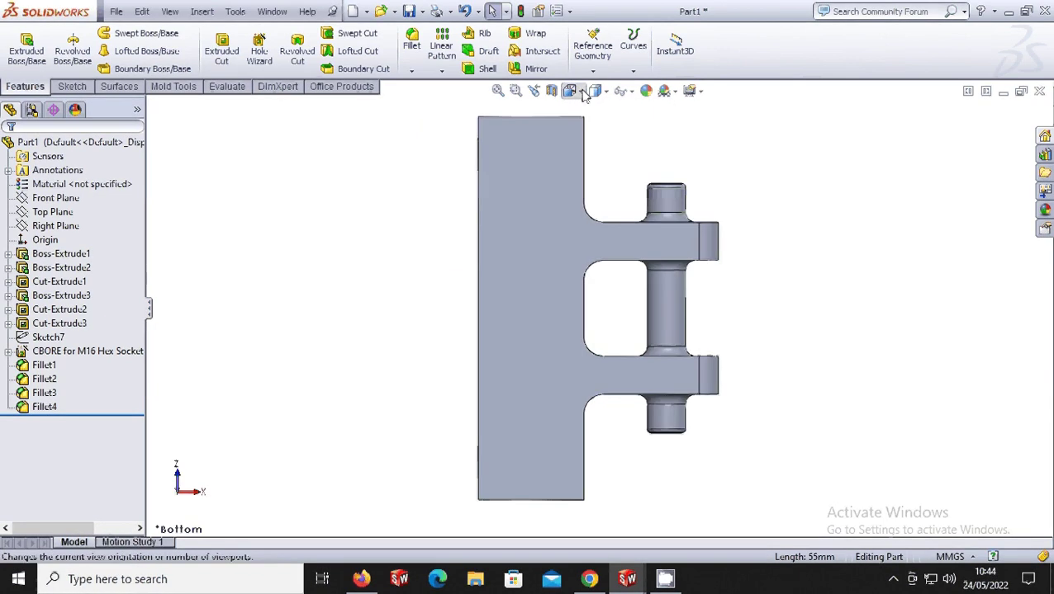
pyautogui.click(590, 130)
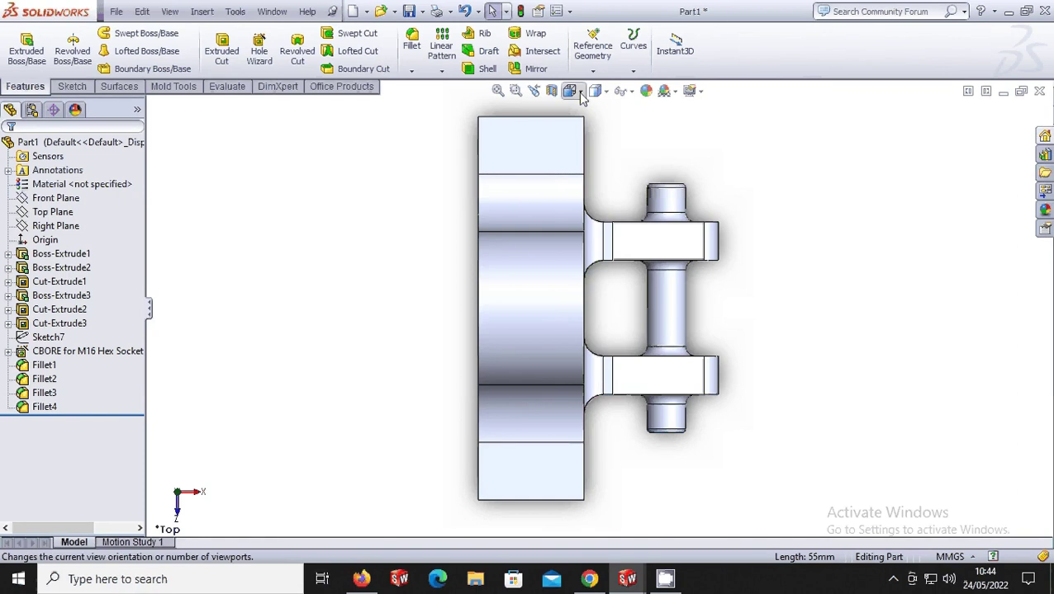
pyautogui.click(580, 92)
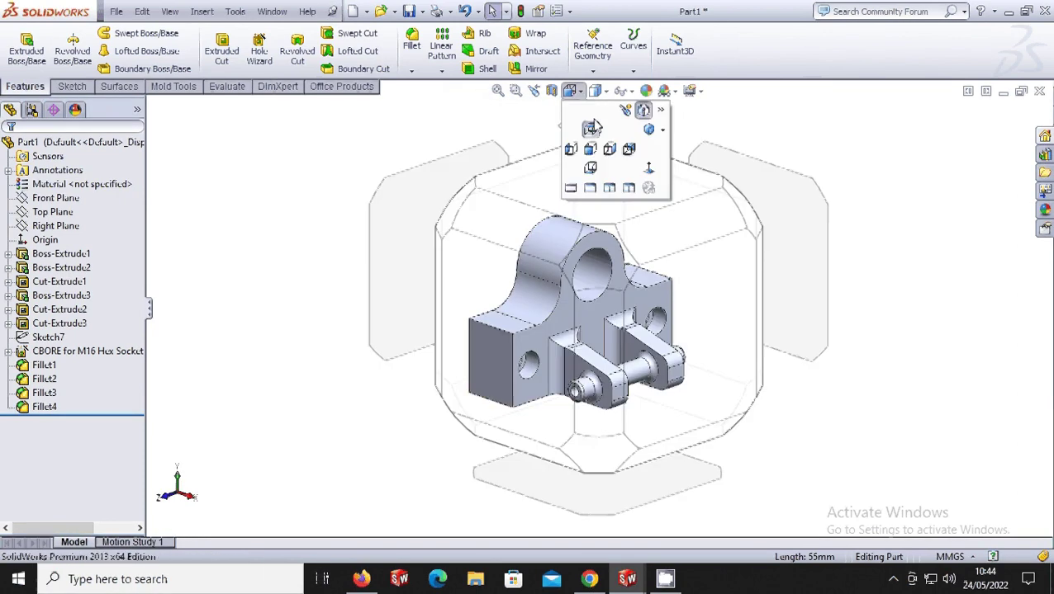
pyautogui.click(634, 108)
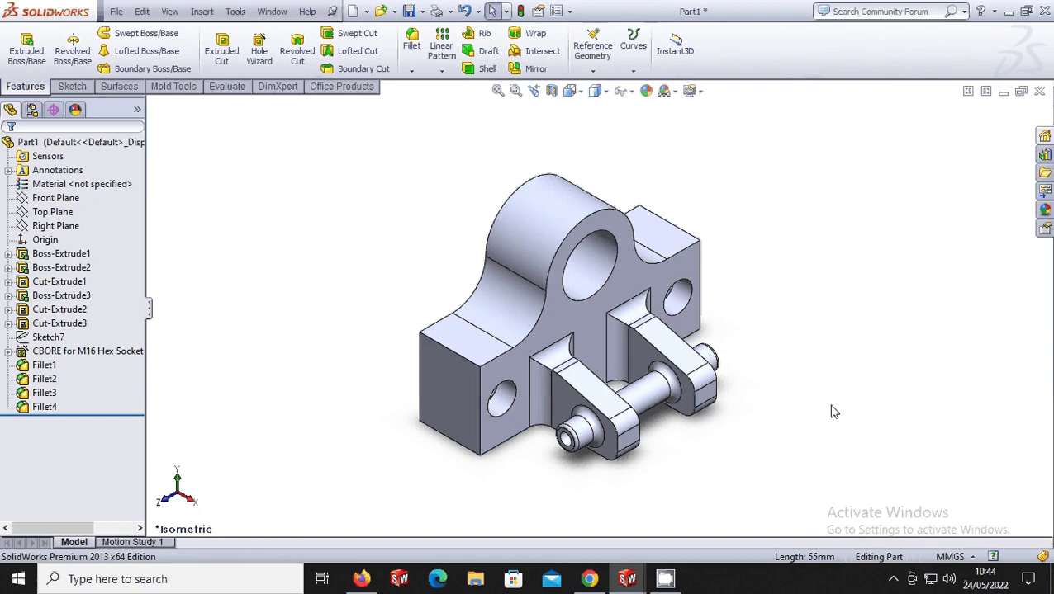
pyautogui.moveTo(627, 580)
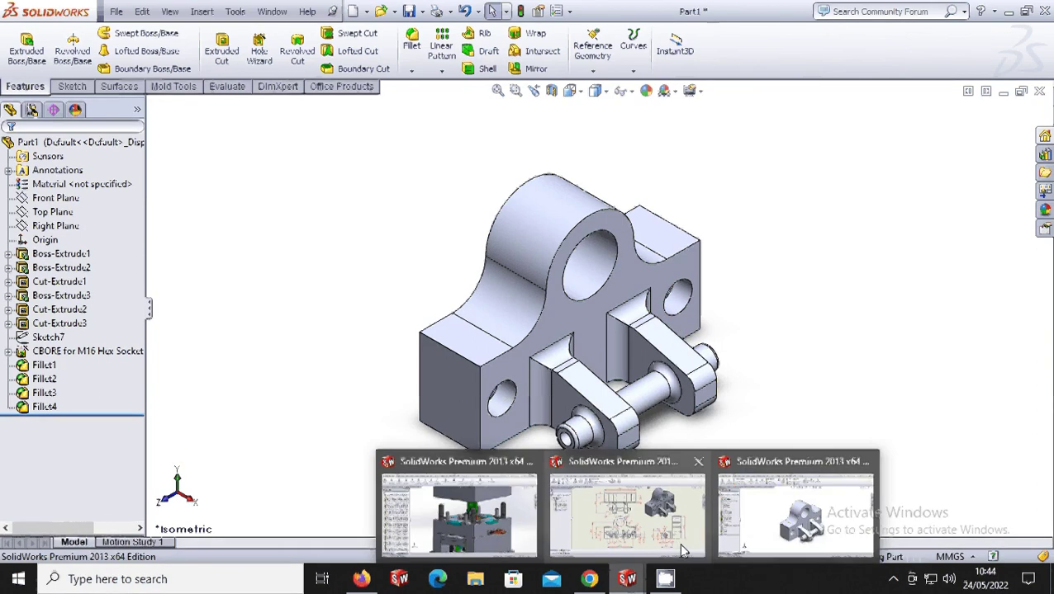
# Step: Switch to the Solidworks Basic Modeling 7 - Sheet1 drawing window from the taskbar
pyautogui.click(677, 542)
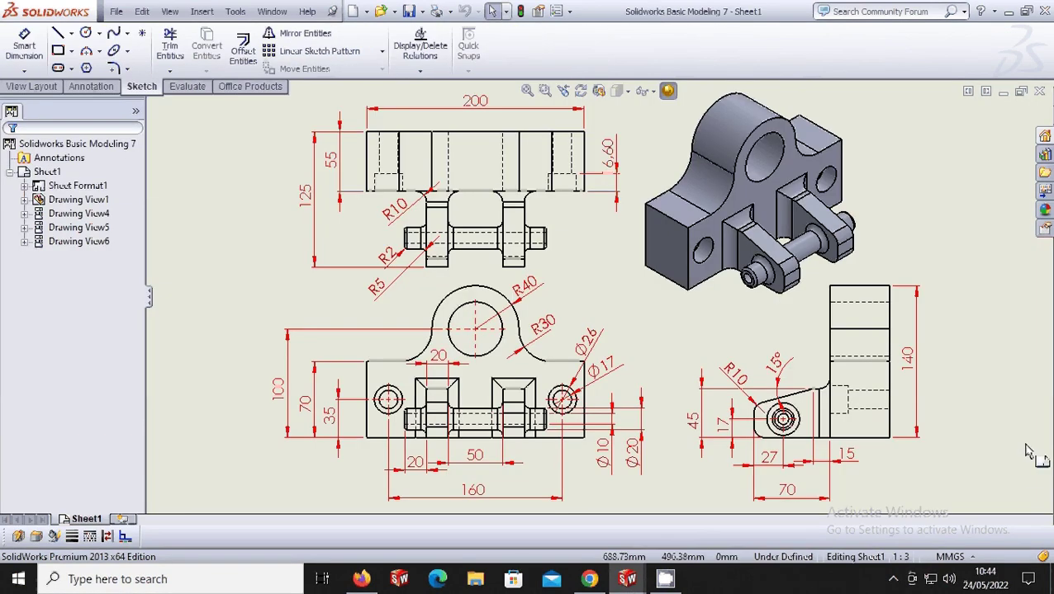